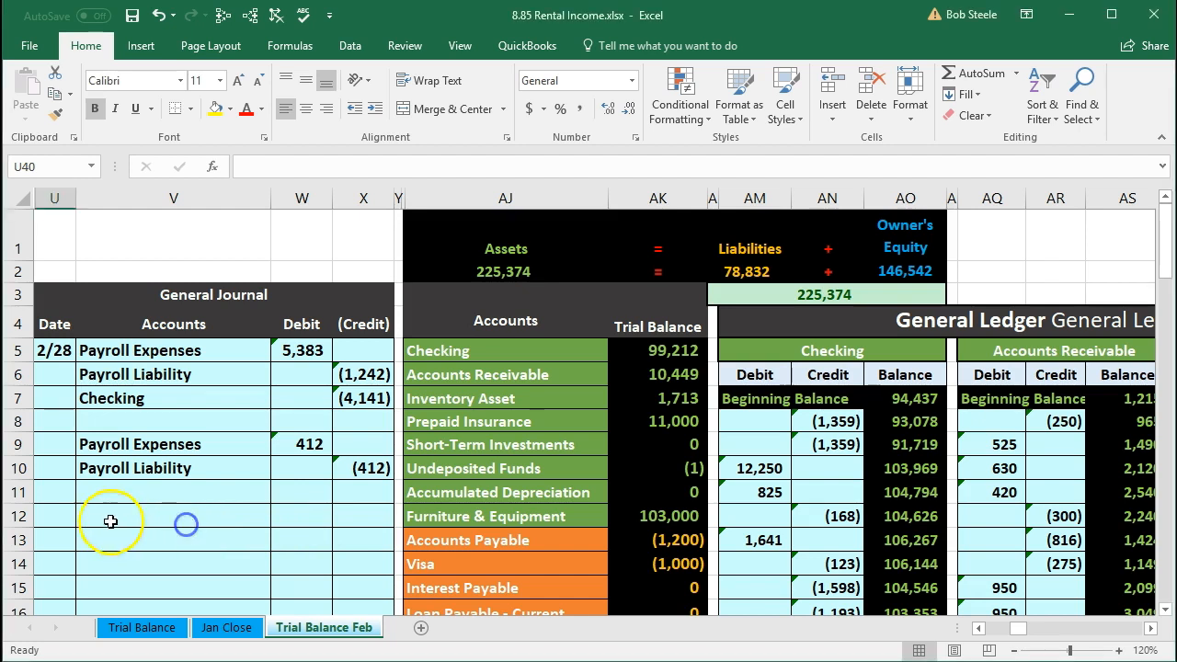
# Step: Enter the date 2/28 for a new journal entry on row 12 of the General Journal
pyautogui.click(60, 514)
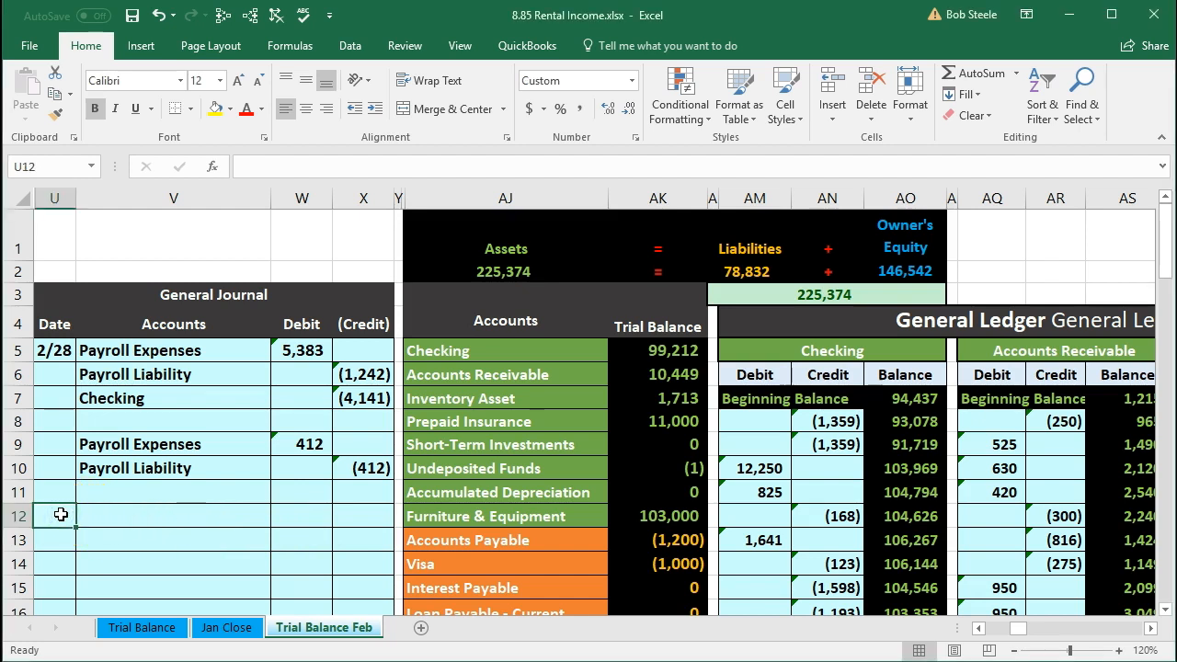
pyautogui.write('2/28')
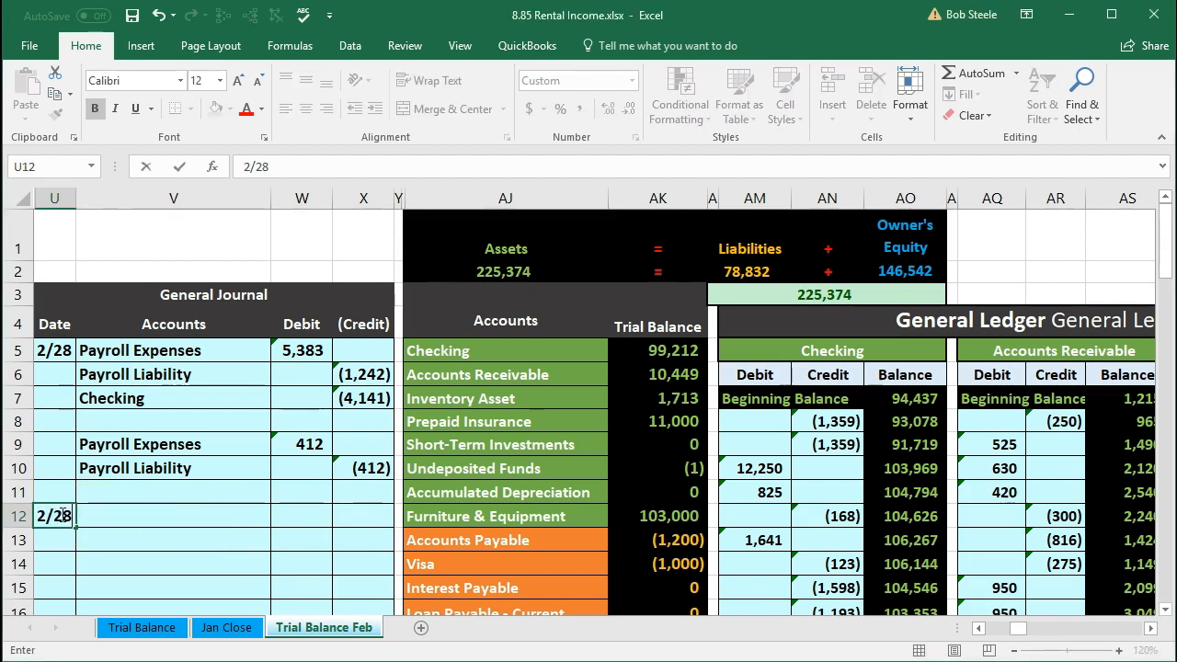
pyautogui.press('Return')
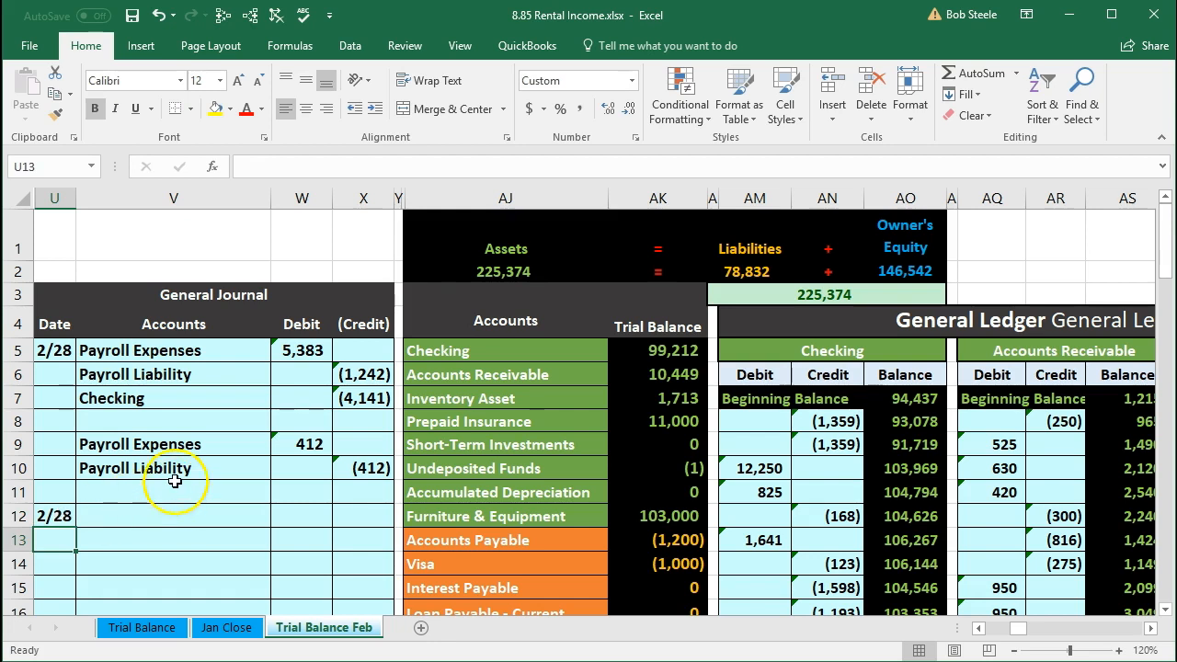
# Step: Copy the Undeposited Funds account name from the trial balance into the journal's Accounts column on row 12
pyautogui.click(487, 350)
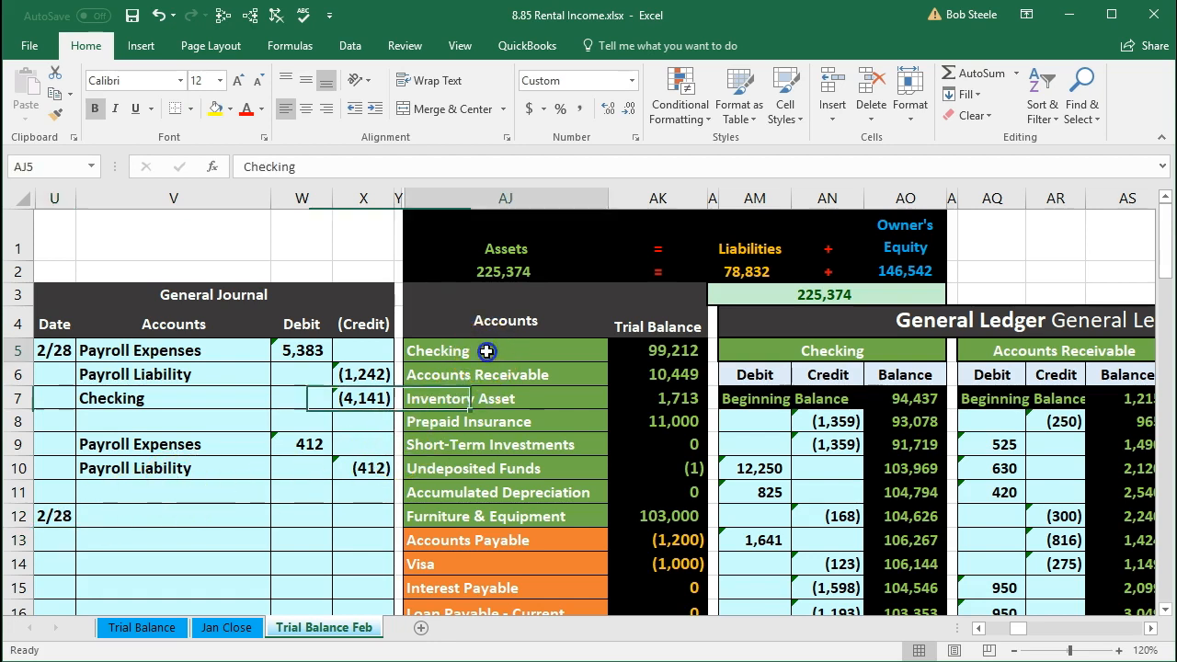
pyautogui.moveTo(602, 351); pyautogui.dragTo(632, 351)
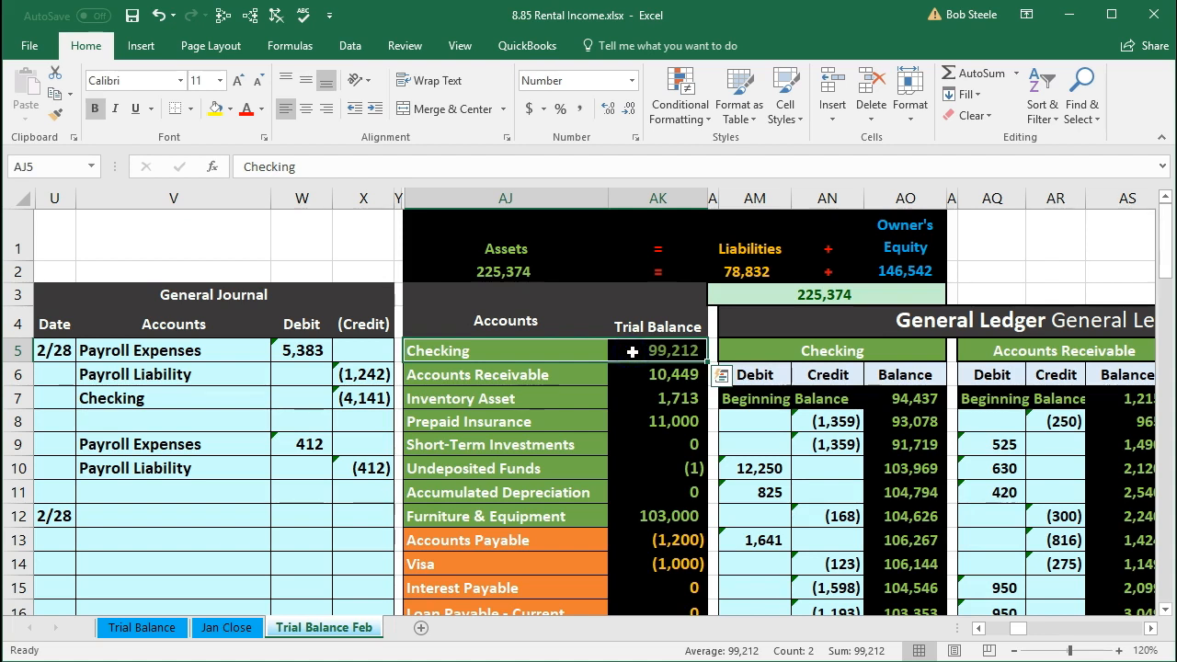
pyautogui.click(583, 469)
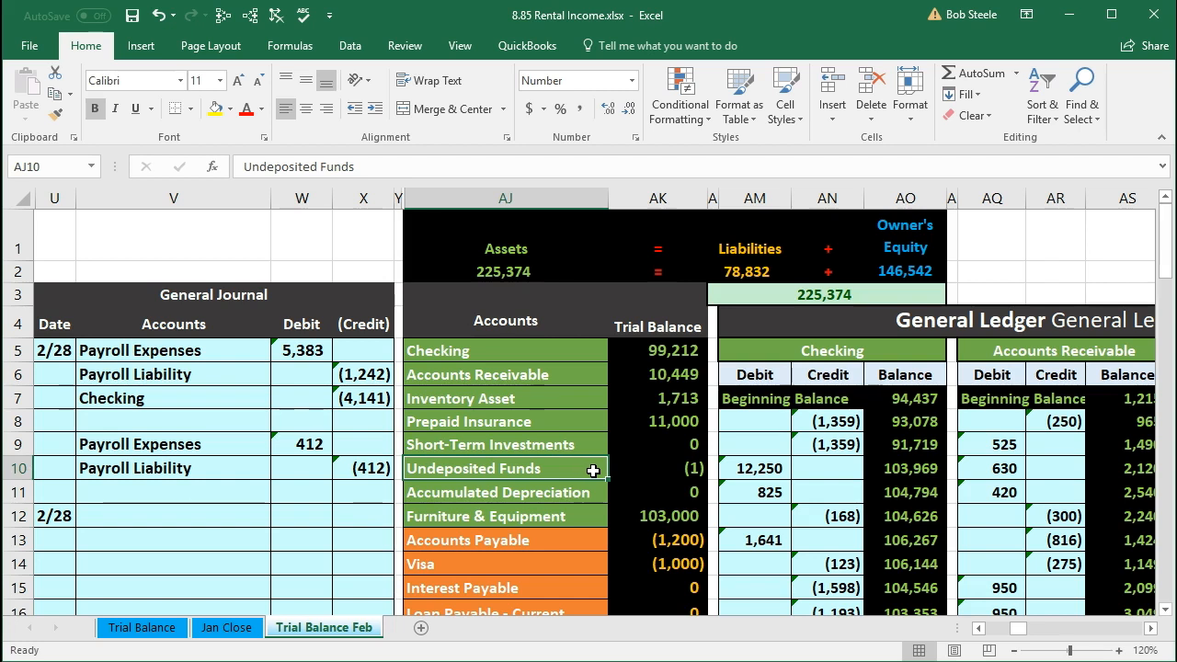
pyautogui.click(576, 471)
pyautogui.rightClick(576, 471)
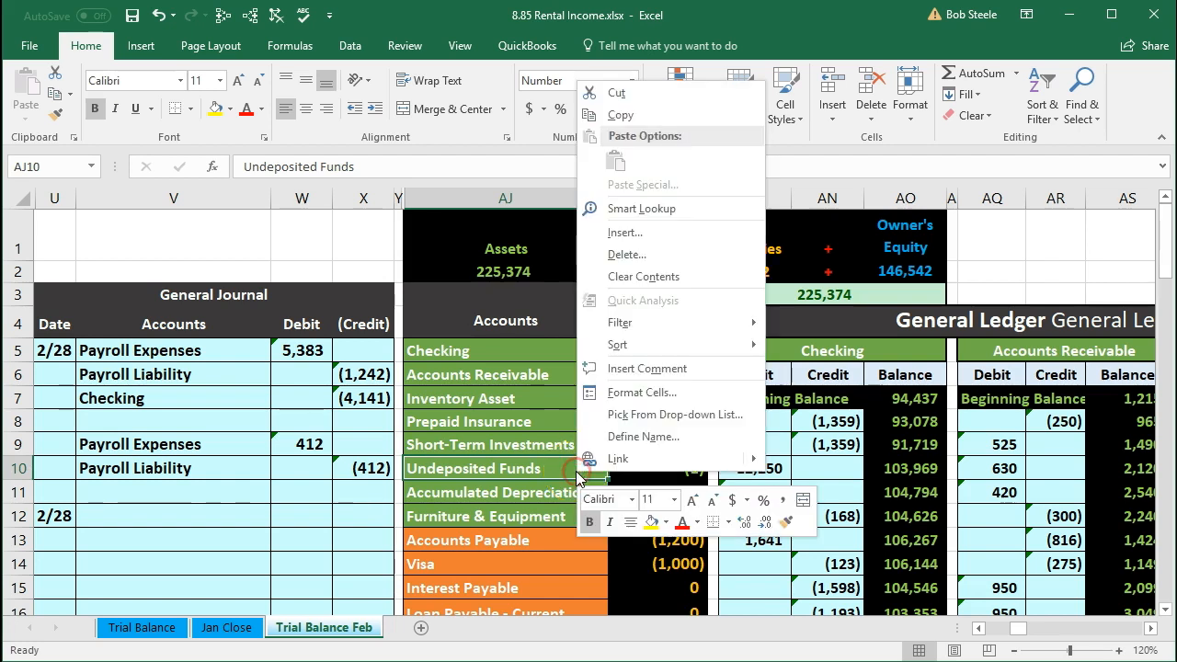
pyautogui.click(593, 116)
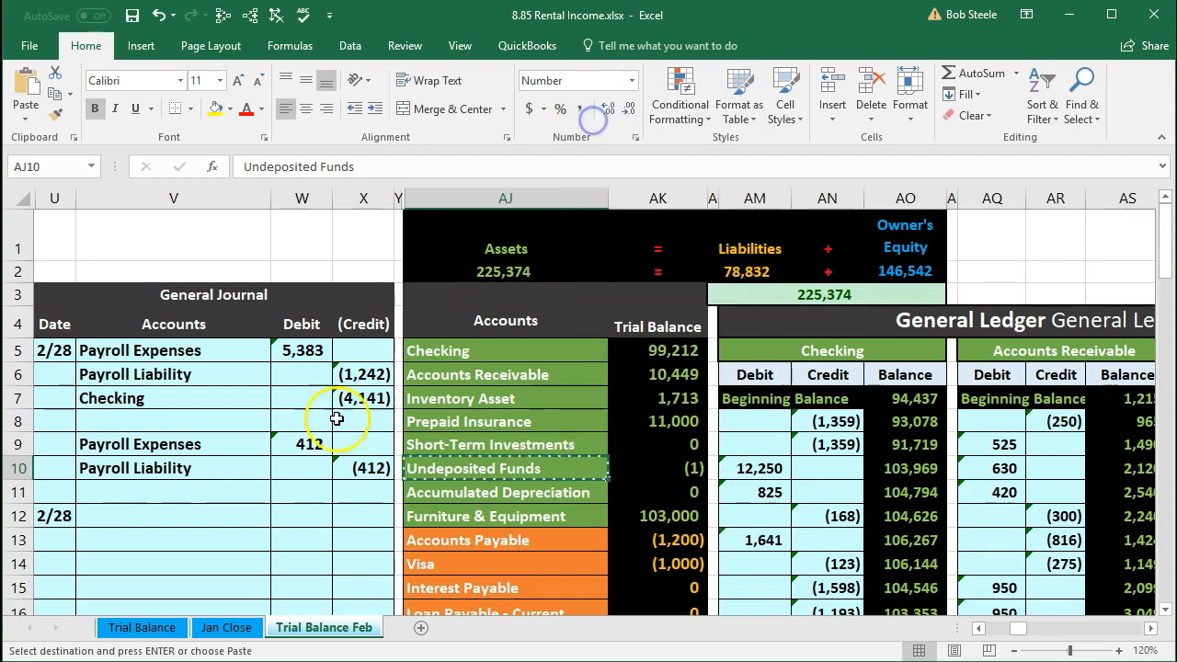
pyautogui.click(188, 512)
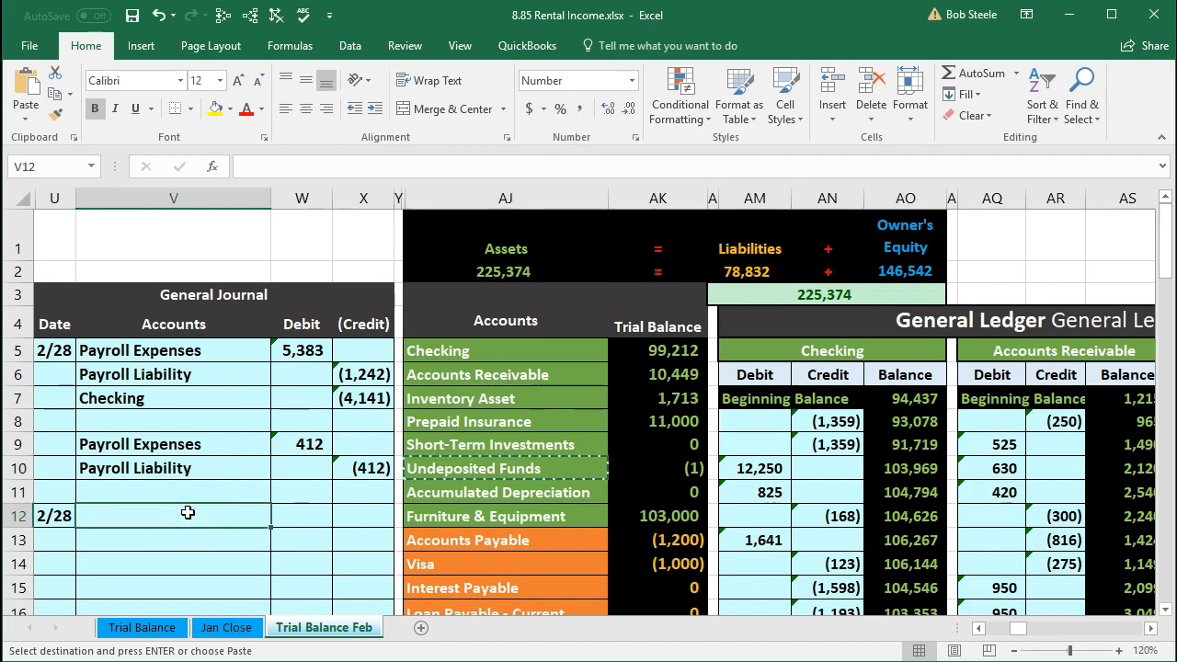
pyautogui.rightClick(187, 512)
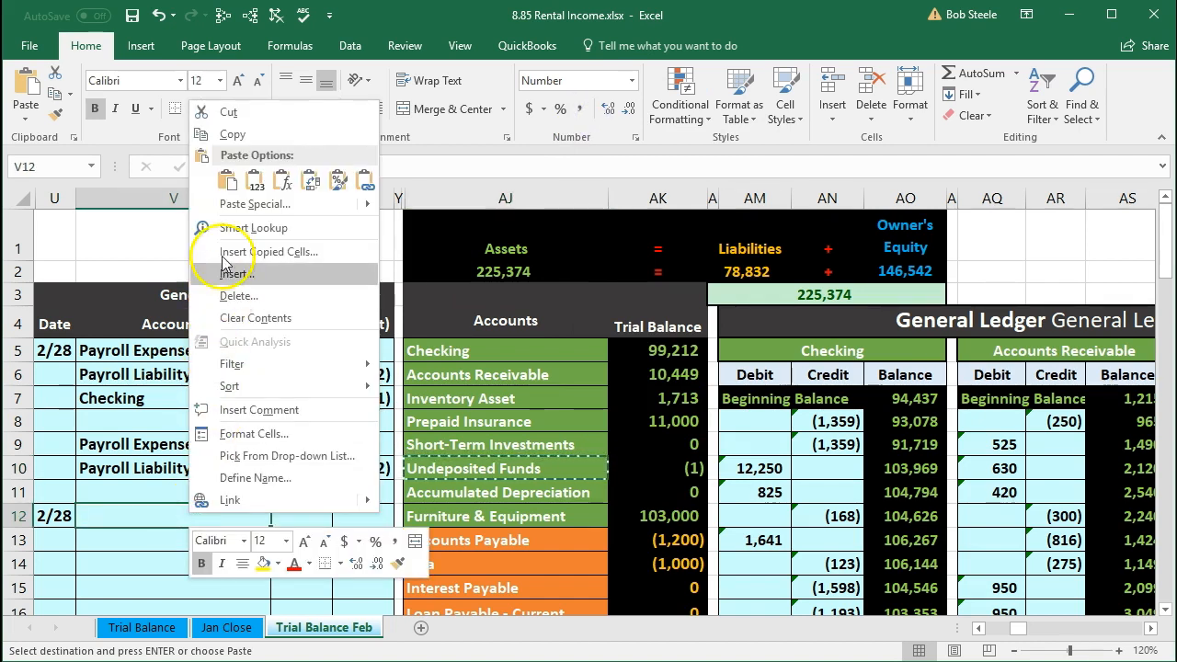
pyautogui.click(248, 196)
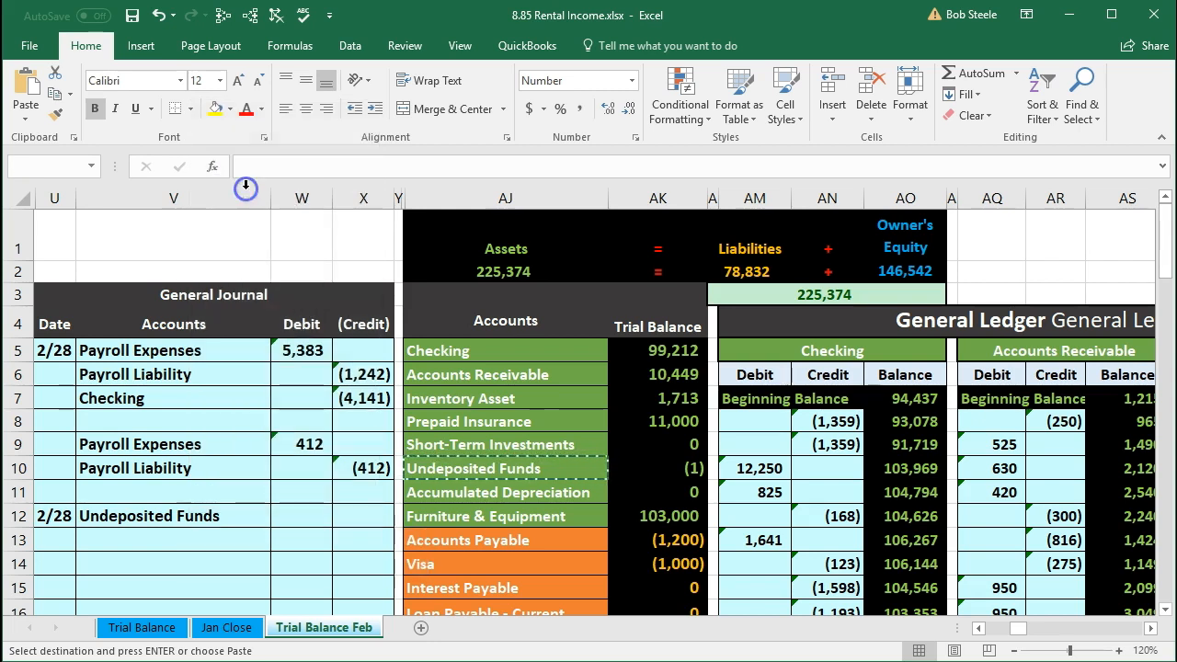
# Step: Enter a debit of 4,500 for Undeposited Funds
pyautogui.click(302, 511)
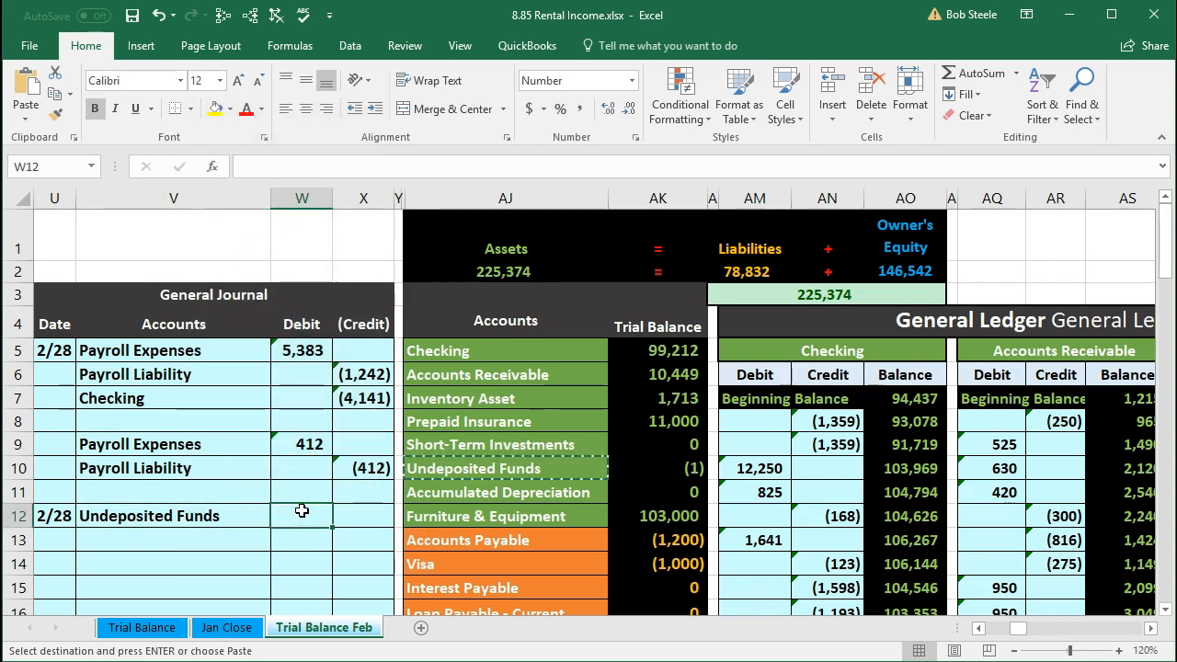
pyautogui.write('4,')
pyautogui.write('50')
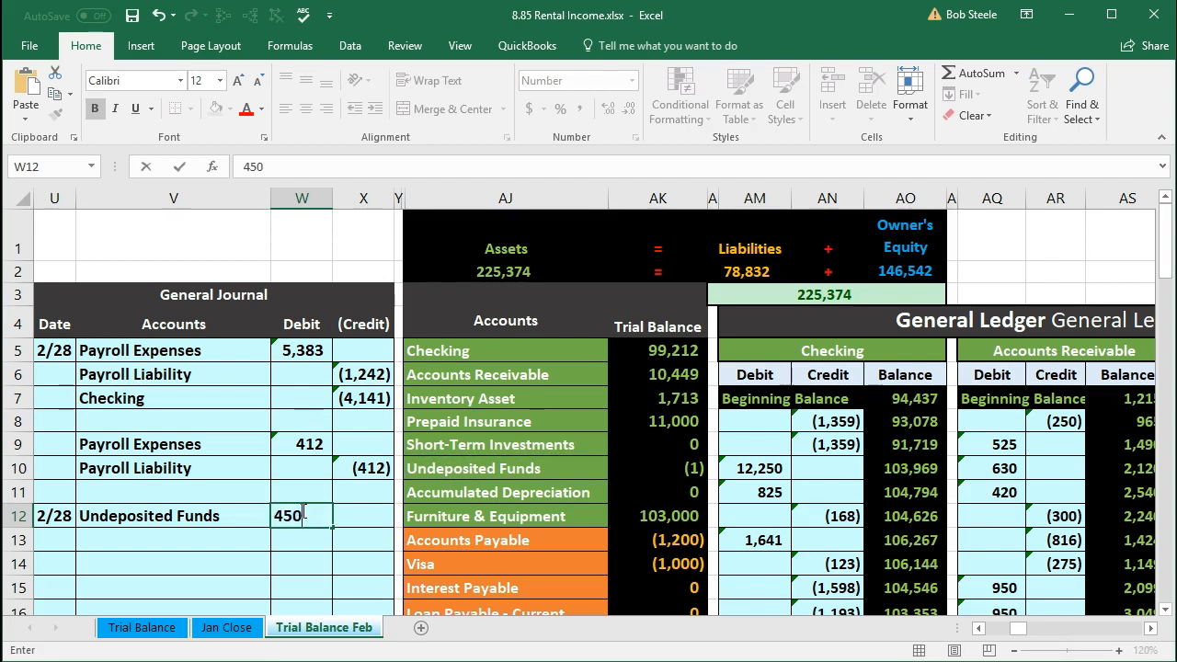
pyautogui.write('0')
pyautogui.press('Return')
# Step: Set the credit on the next row as a formula equal to the negative of the 4,500 debit
pyautogui.press('Right')
pyautogui.write('=-')
pyautogui.click(301, 511)
pyautogui.press('Return')
pyautogui.click(302, 513)
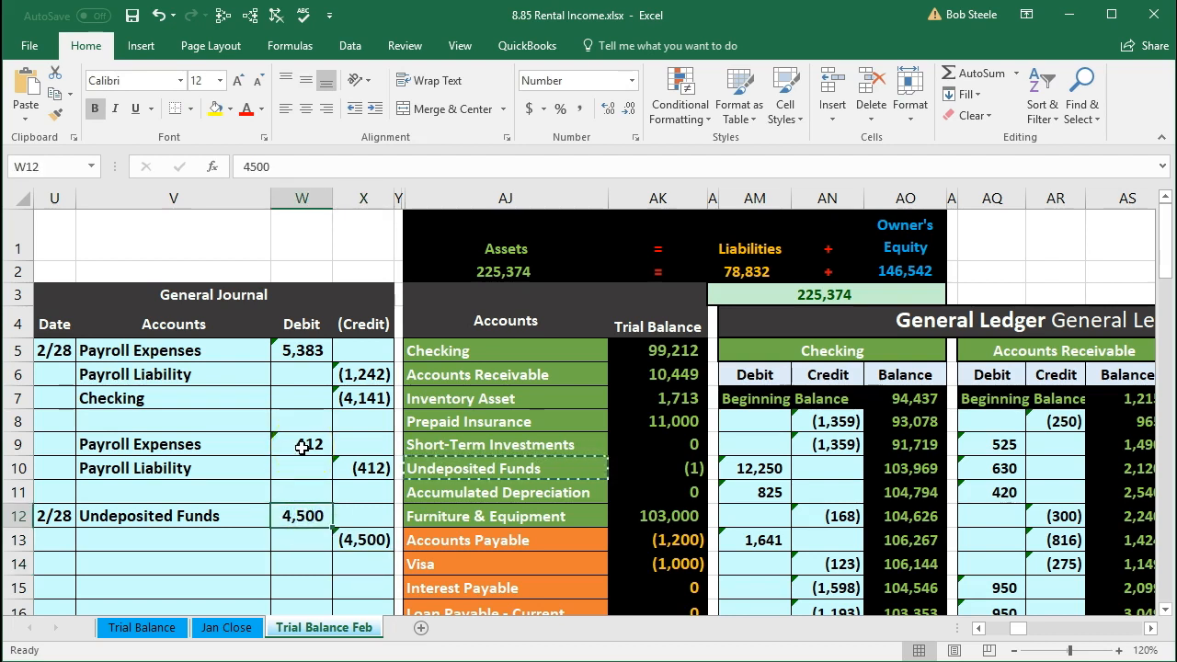
# Step: Copy the Rent Music Equipment account name from the trial balance's revenue accounts
pyautogui.click(431, 462)
pyautogui.scroll(-1, 430, 462)
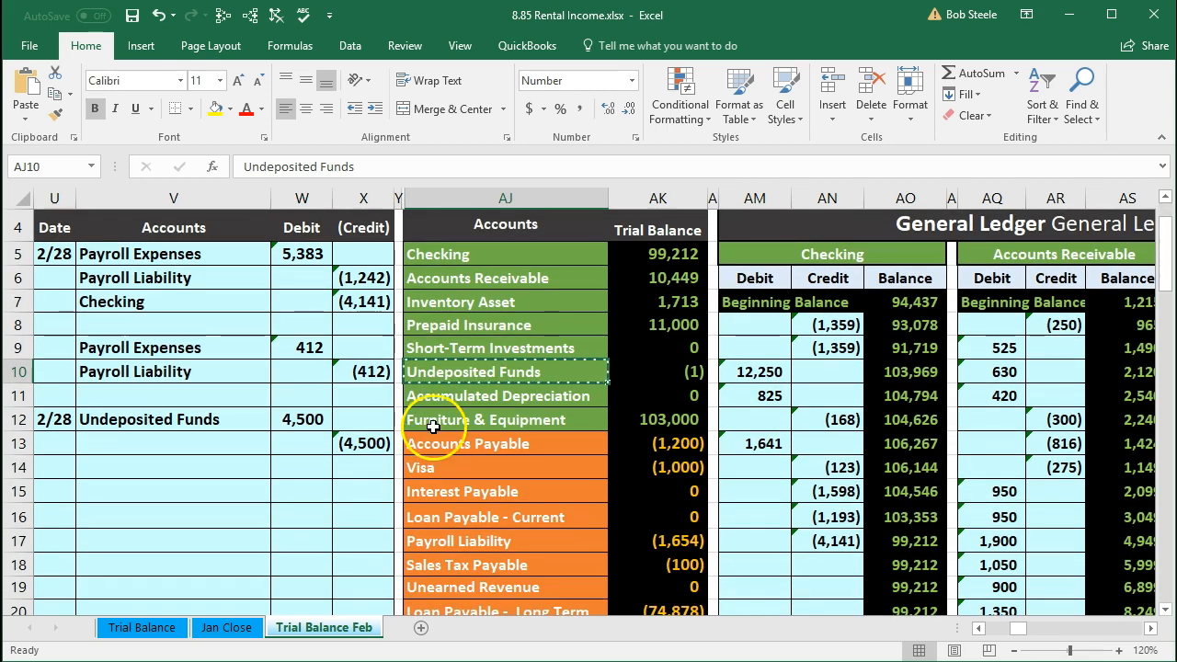
pyautogui.scroll(-2, 432, 421)
pyautogui.scroll(-1, 438, 529)
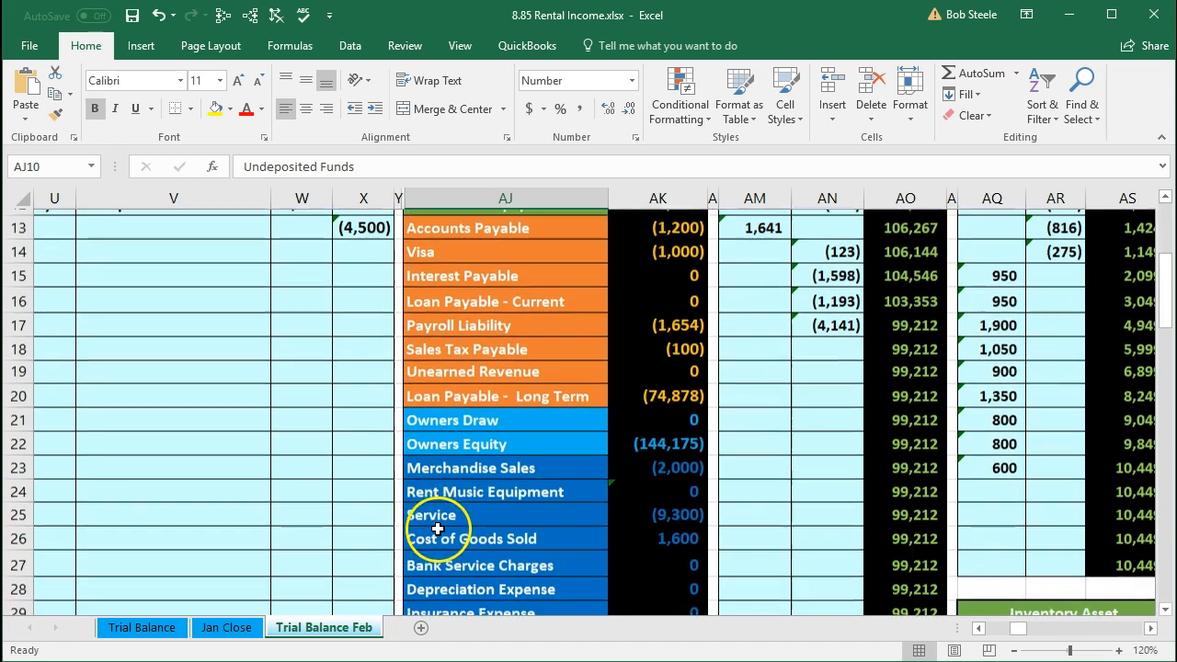
pyautogui.click(448, 463)
pyautogui.click(458, 506)
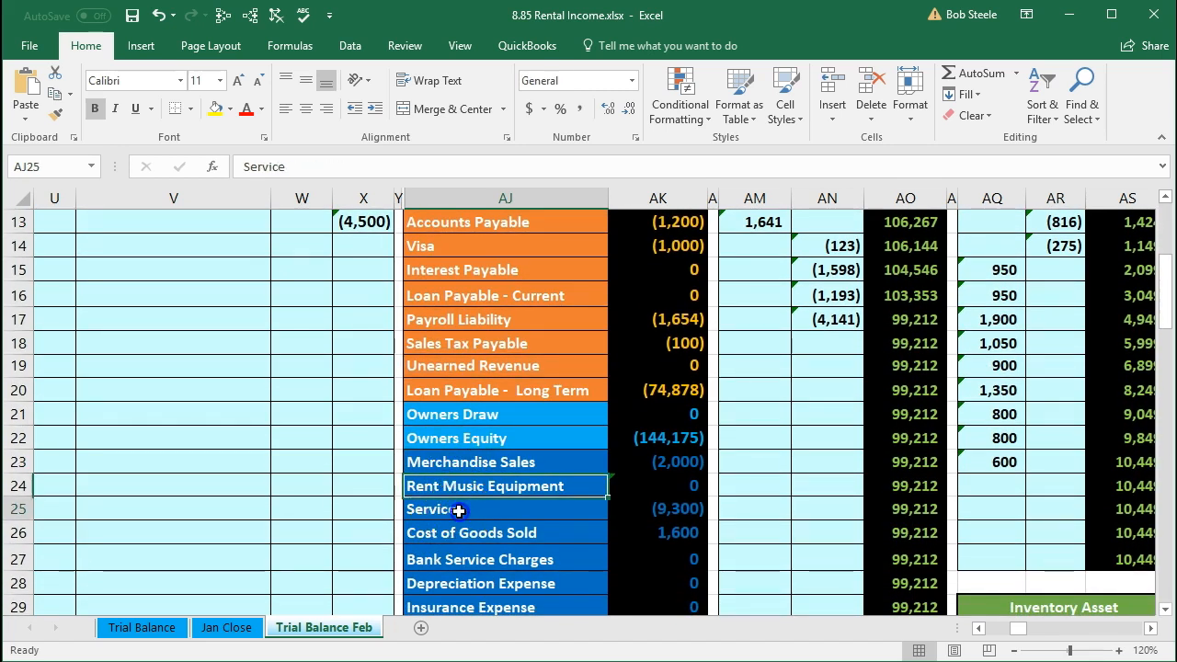
pyautogui.click(459, 485)
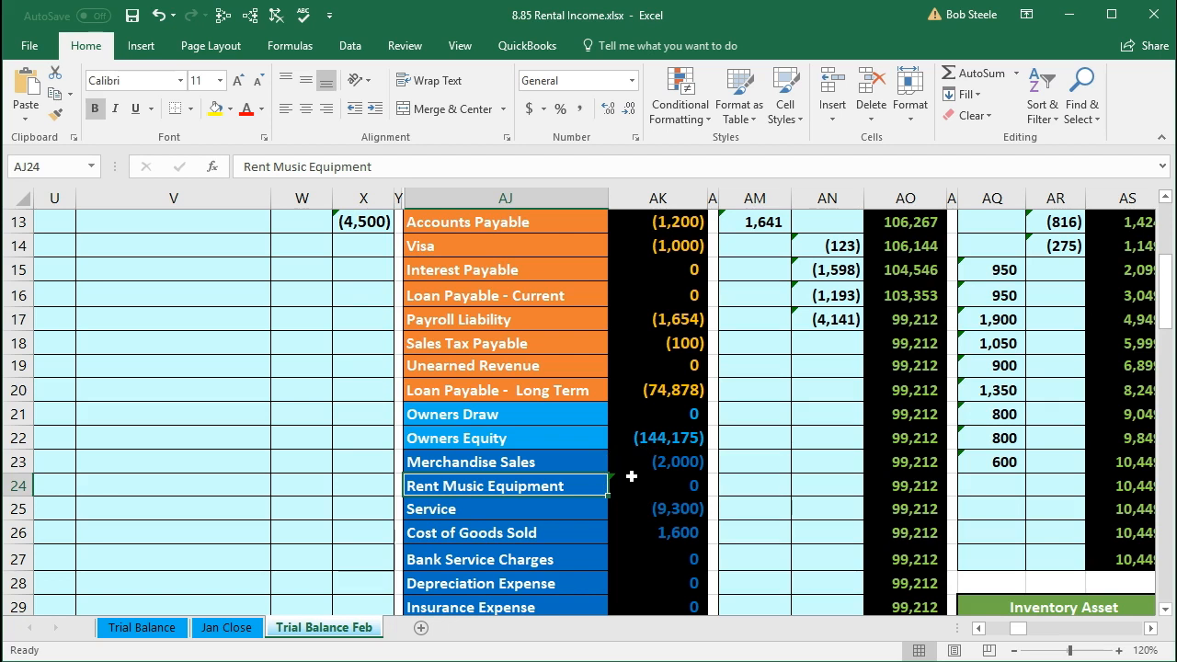
pyautogui.scroll(-1, 632, 476)
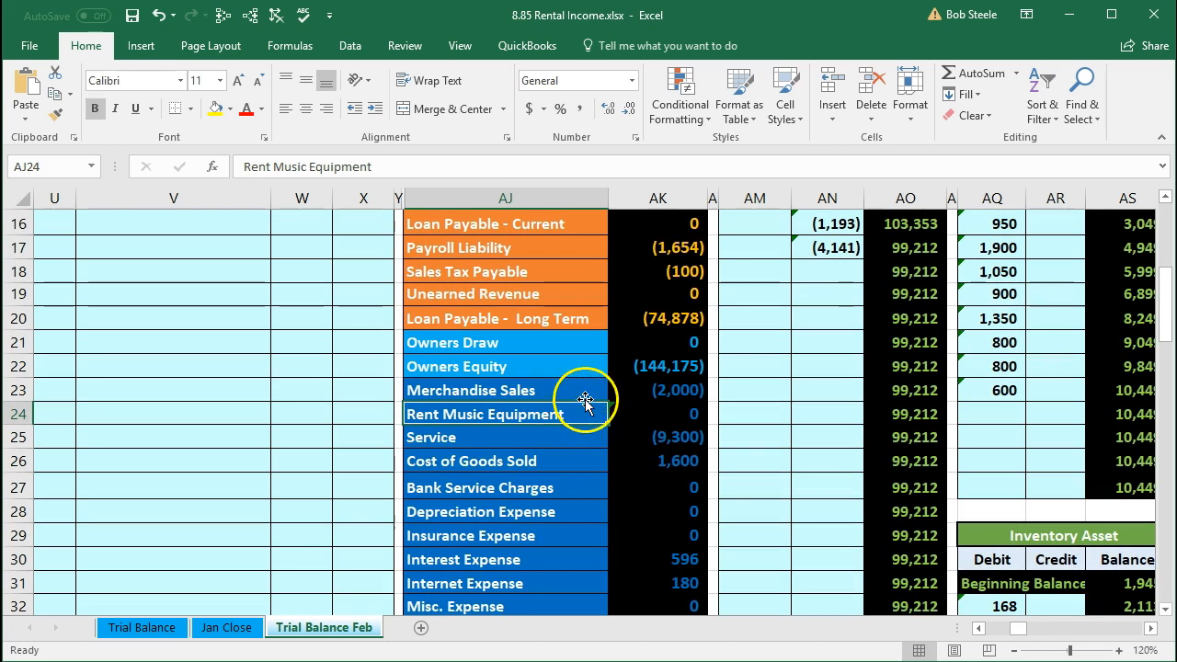
pyautogui.moveTo(577, 391); pyautogui.dragTo(626, 425)
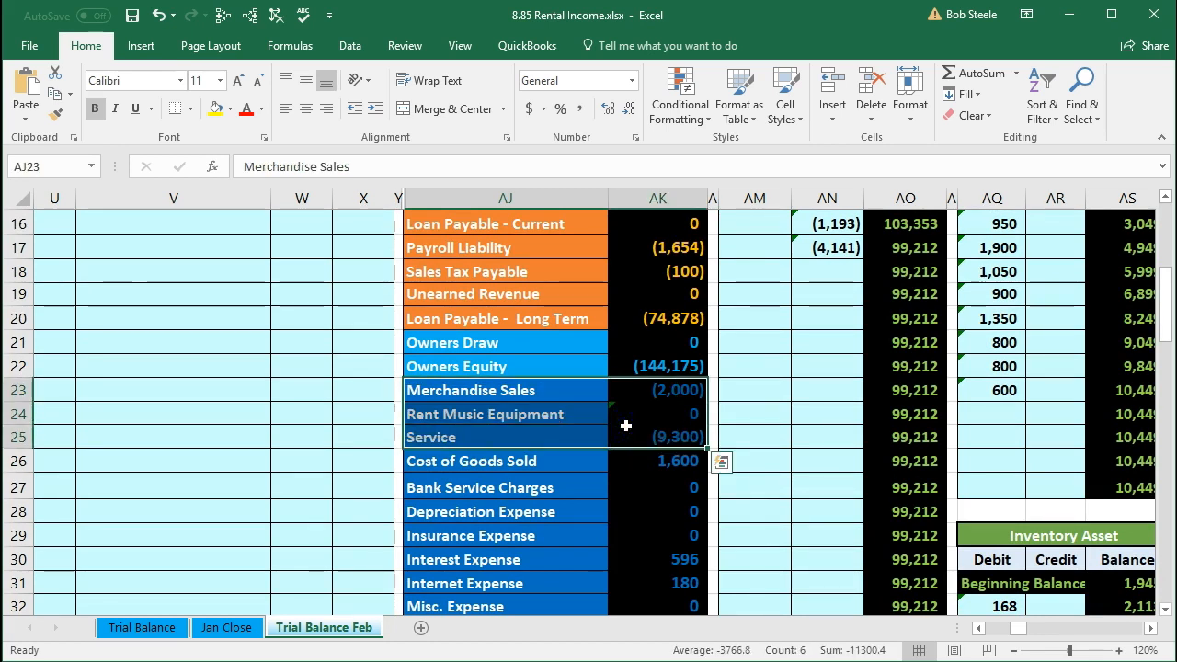
pyautogui.click(572, 414)
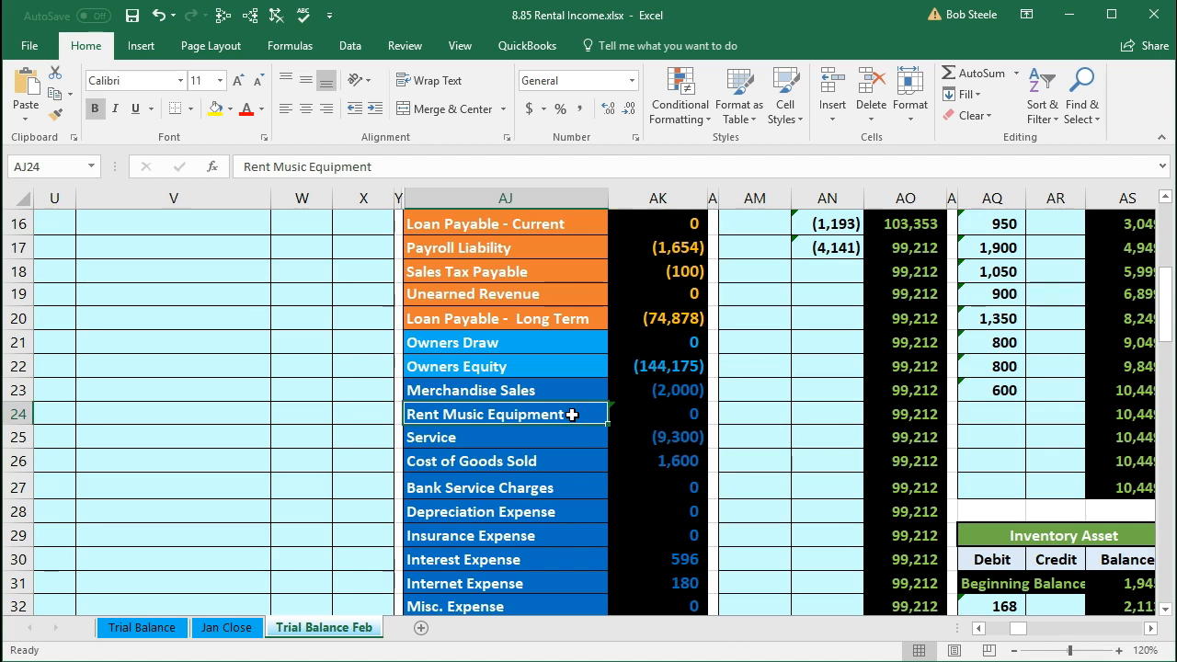
pyautogui.rightClick(571, 415)
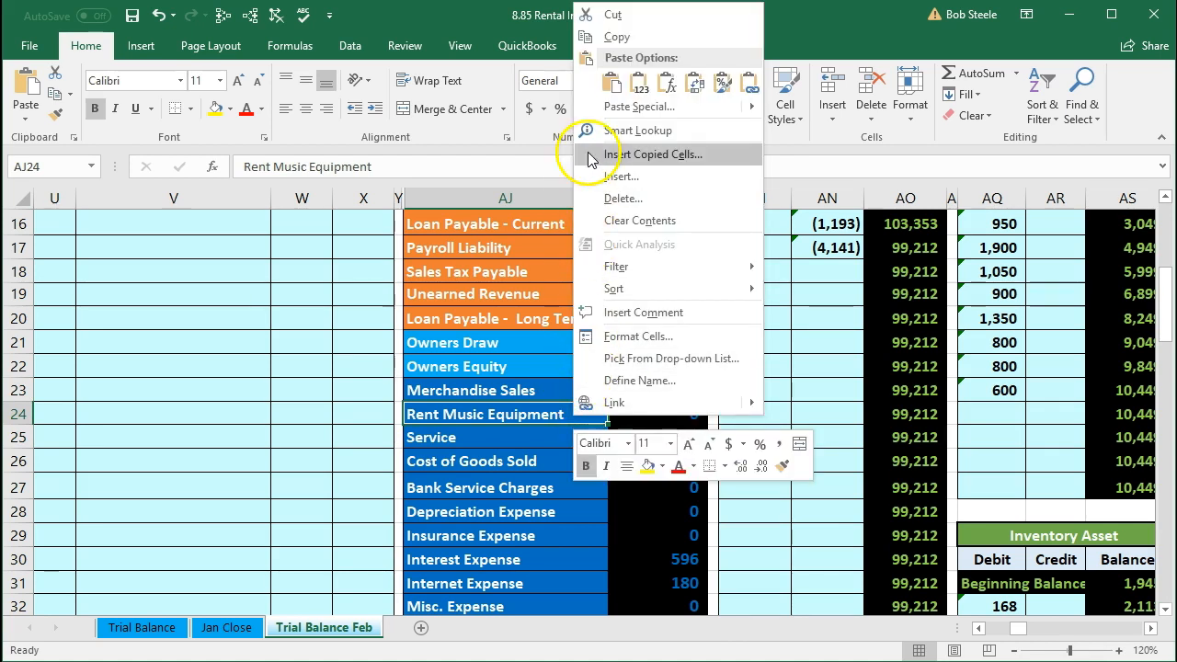
pyautogui.click(594, 15)
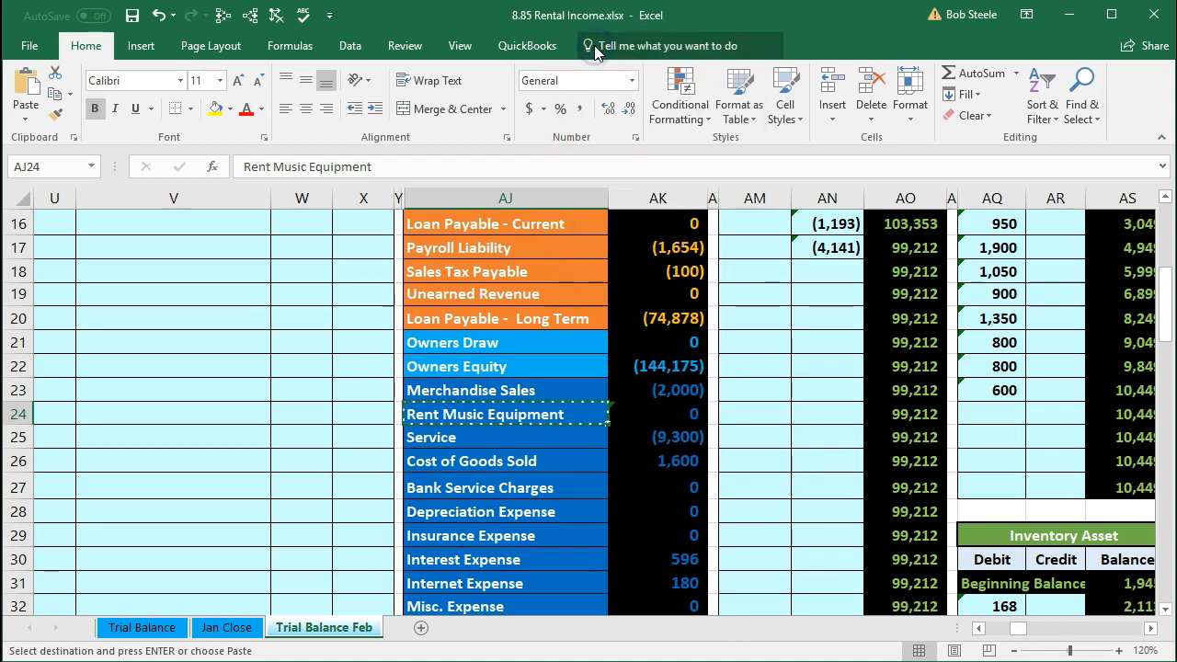
# Step: Paste Rent Music Equipment into the journal's Accounts column on row 13 and indent it
pyautogui.scroll(3, 305, 452)
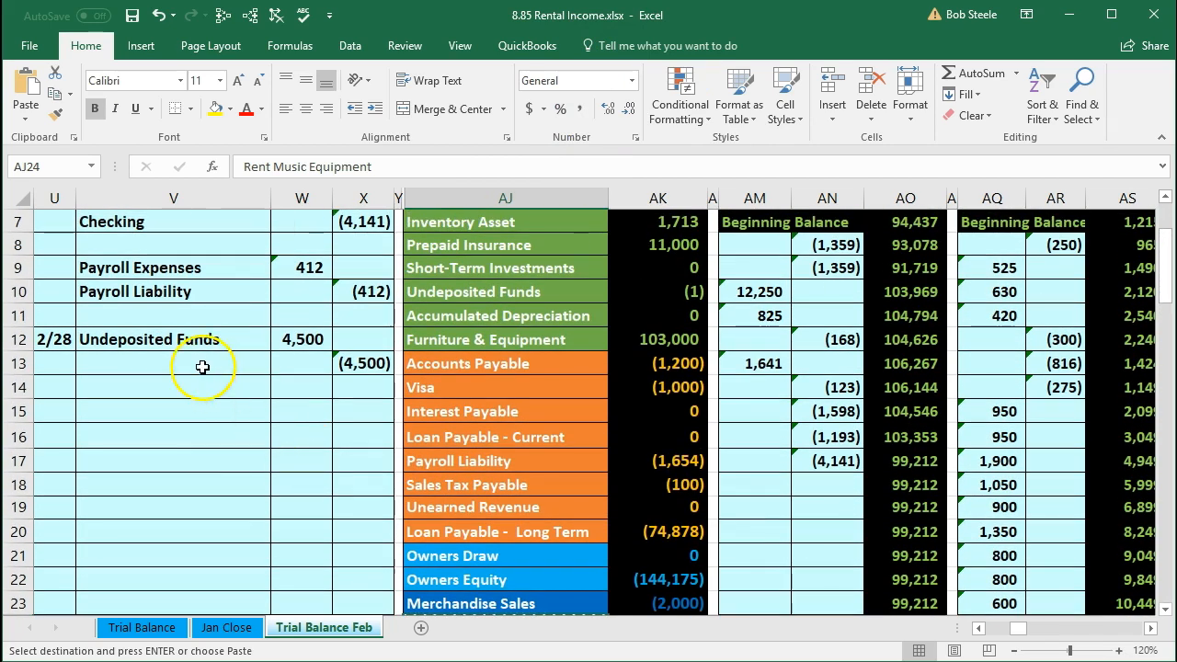
pyautogui.click(202, 367)
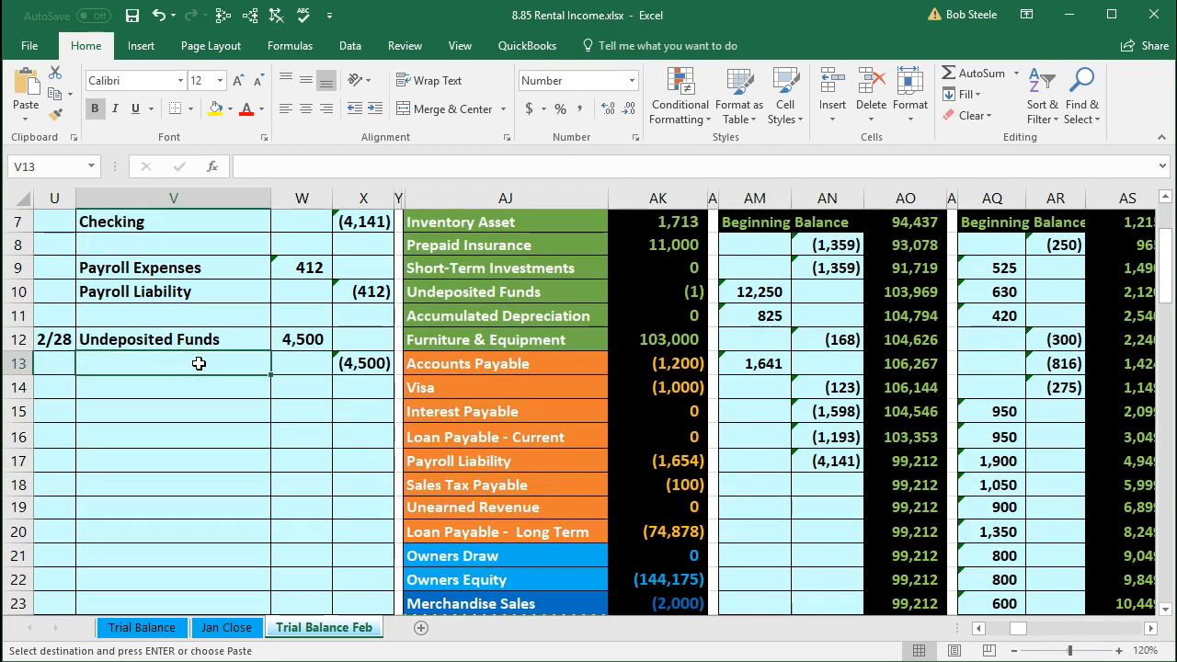
pyautogui.rightClick(199, 363)
pyautogui.click(265, 446)
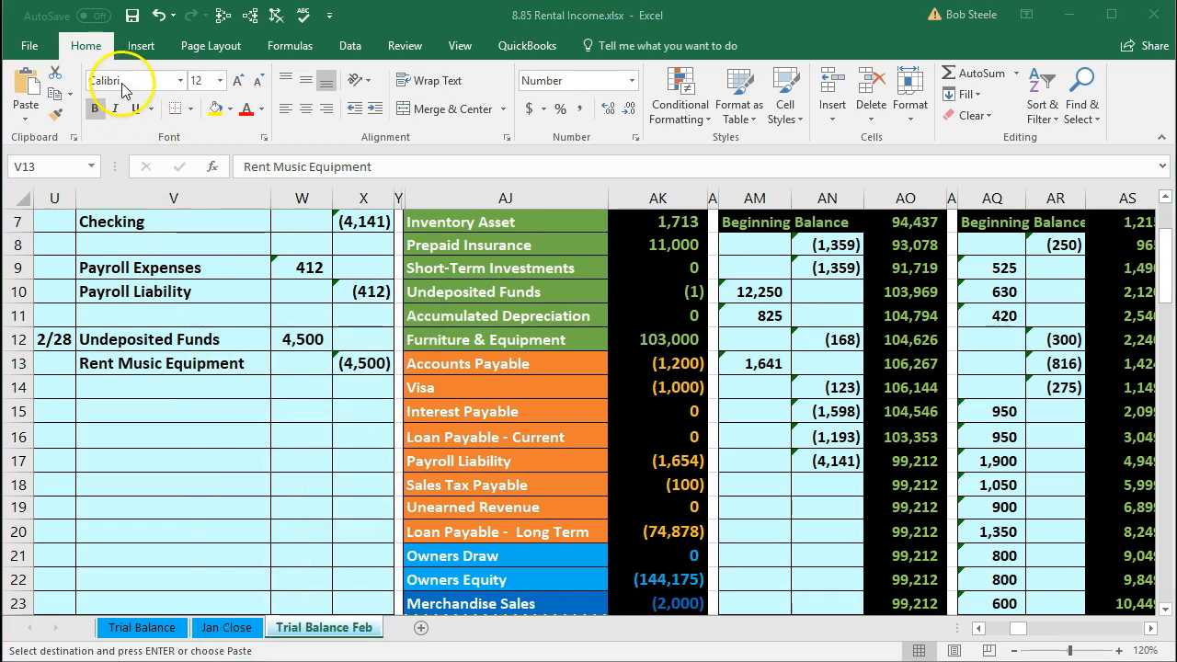
pyautogui.click(235, 155)
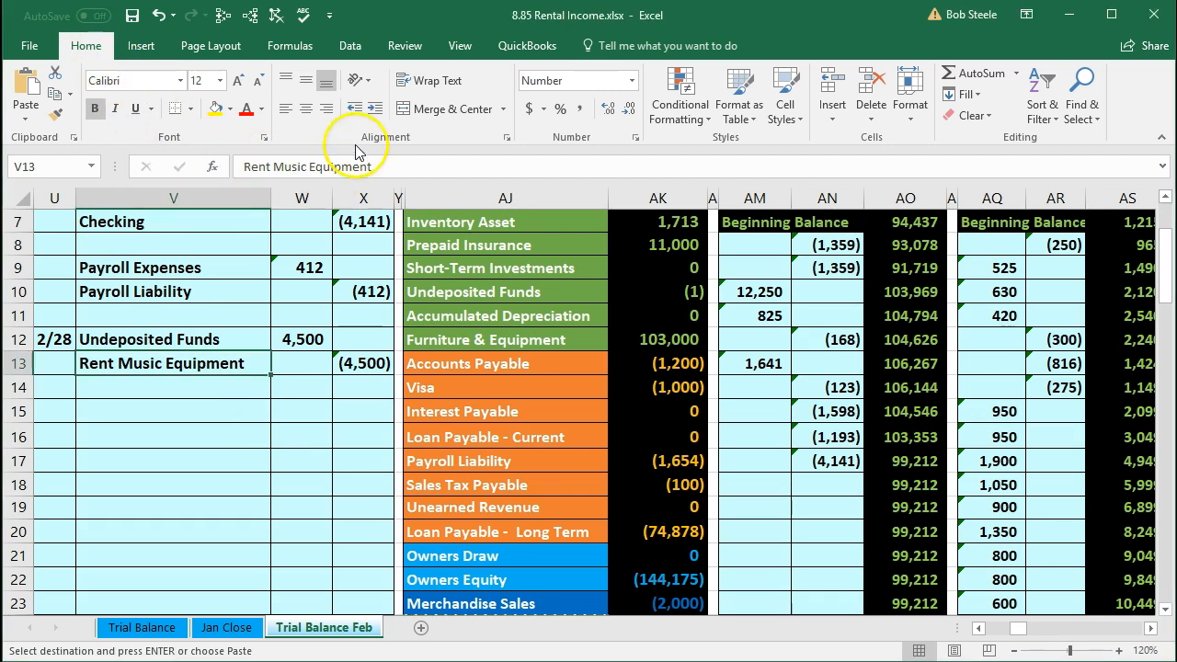
pyautogui.click(375, 111)
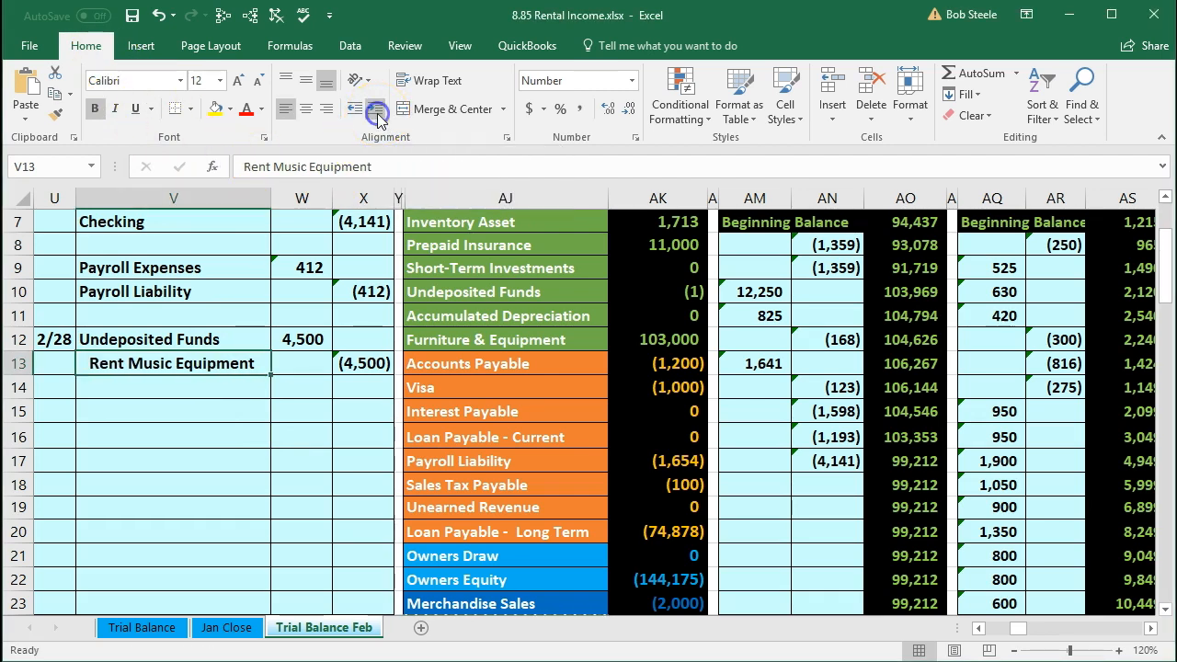
# Step: Select the new journal entry's rows to check that debits and credits balance
pyautogui.scroll(3, 292, 490)
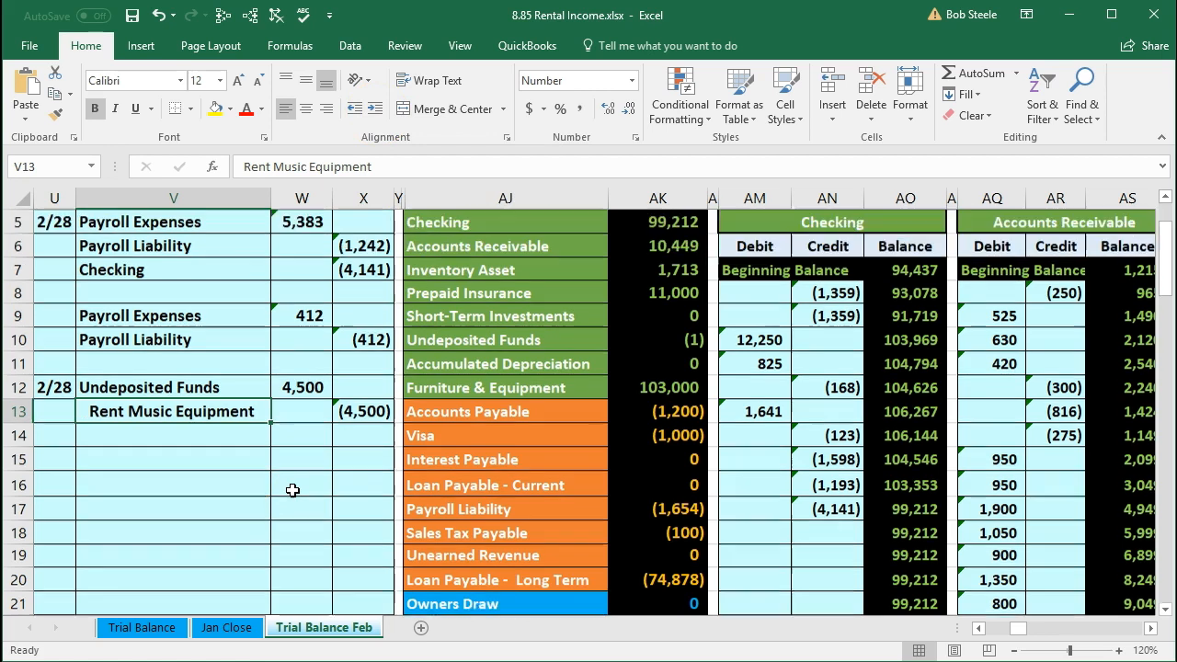
pyautogui.click(158, 415)
pyautogui.moveTo(159, 416); pyautogui.dragTo(342, 441)
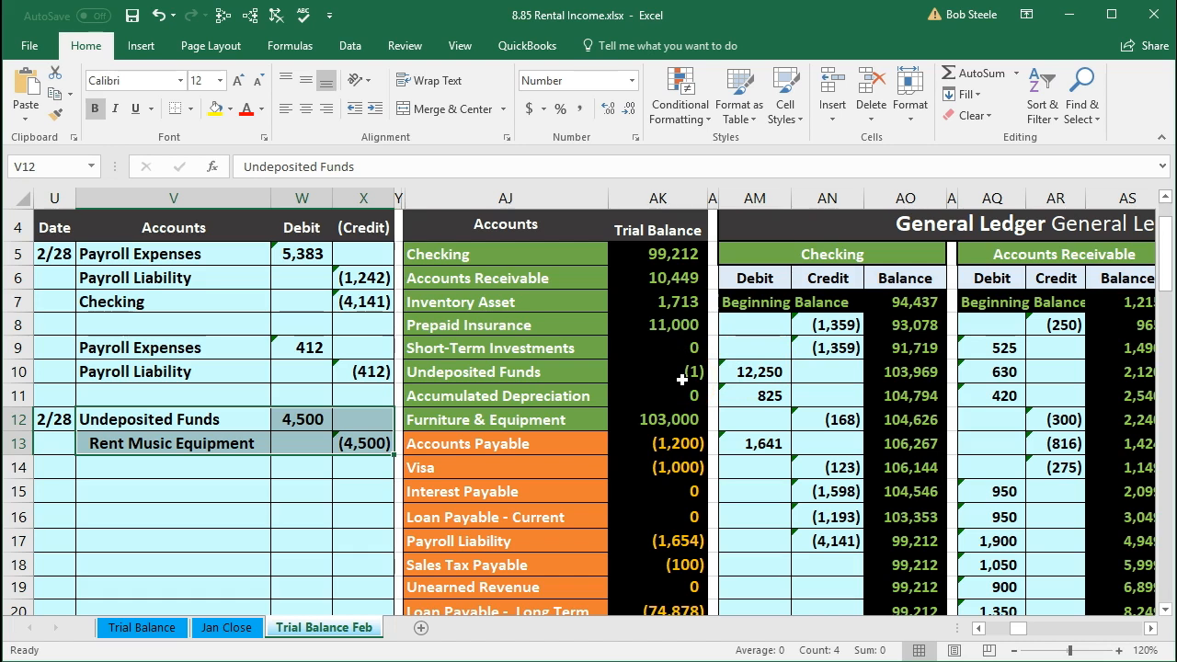
pyautogui.moveTo(226, 419); pyautogui.dragTo(287, 419)
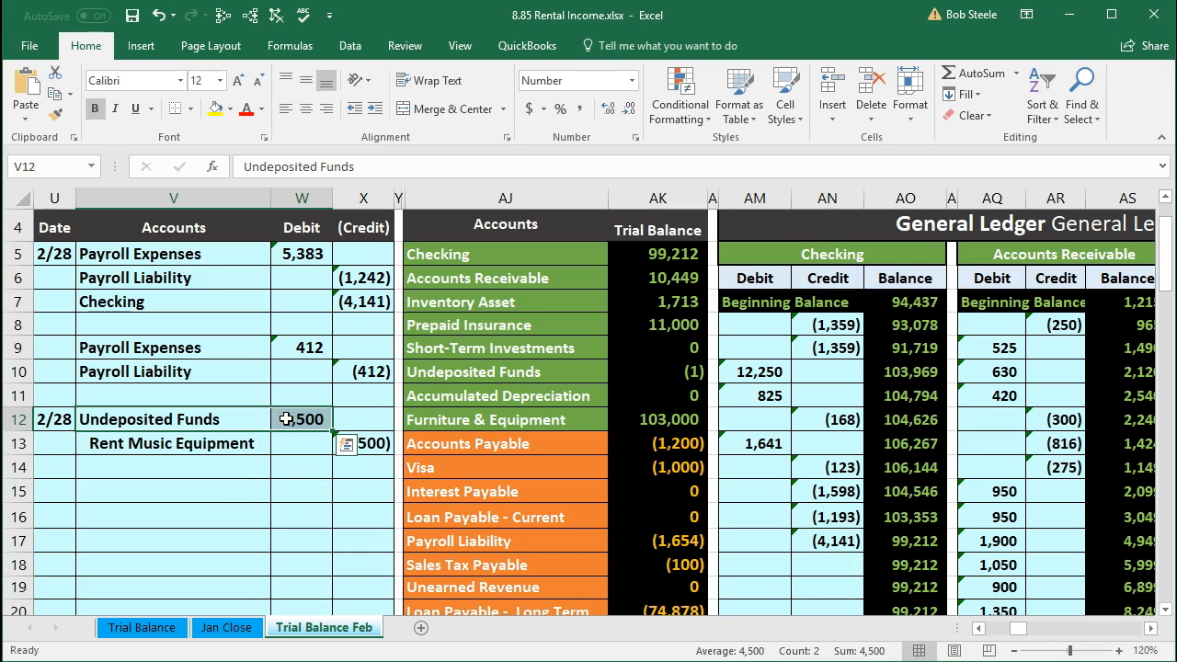
# Step: Browse the general ledger columns to locate the Undeposited Funds ledger account
pyautogui.moveTo(451, 373); pyautogui.dragTo(632, 378)
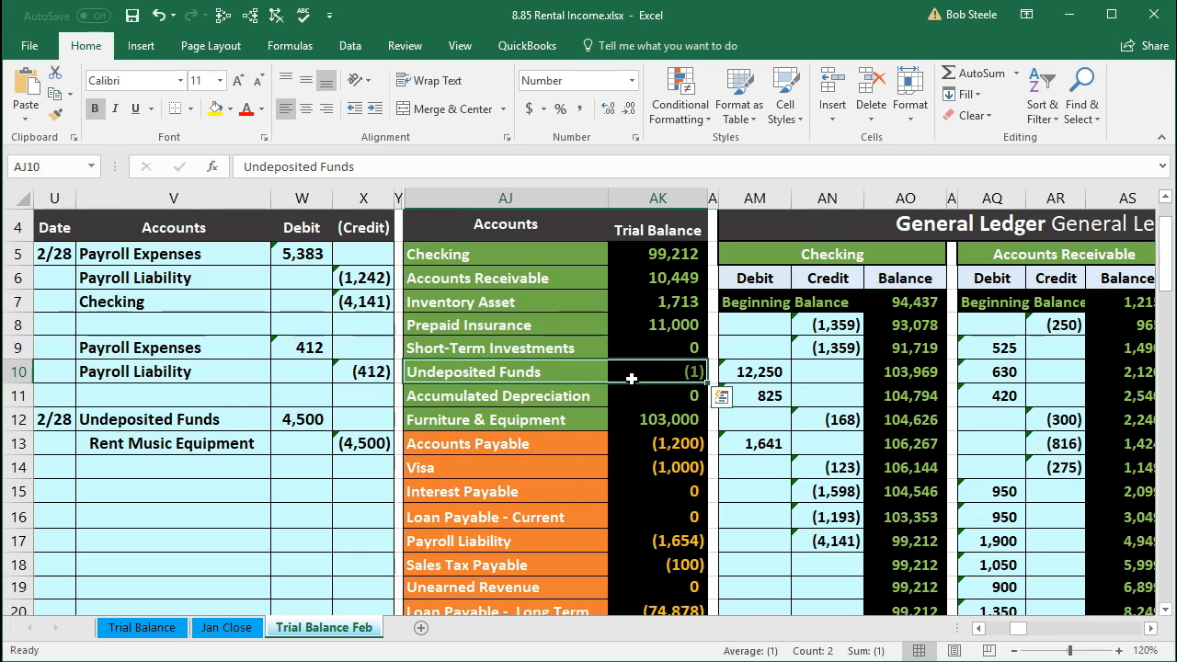
pyautogui.press('Right')
pyautogui.press('Right')
pyautogui.press('Right')
pyautogui.press('Right')
pyautogui.press('Right')
pyautogui.press('Right')
pyautogui.press('Right')
pyautogui.press('Right')
pyautogui.press('Right')
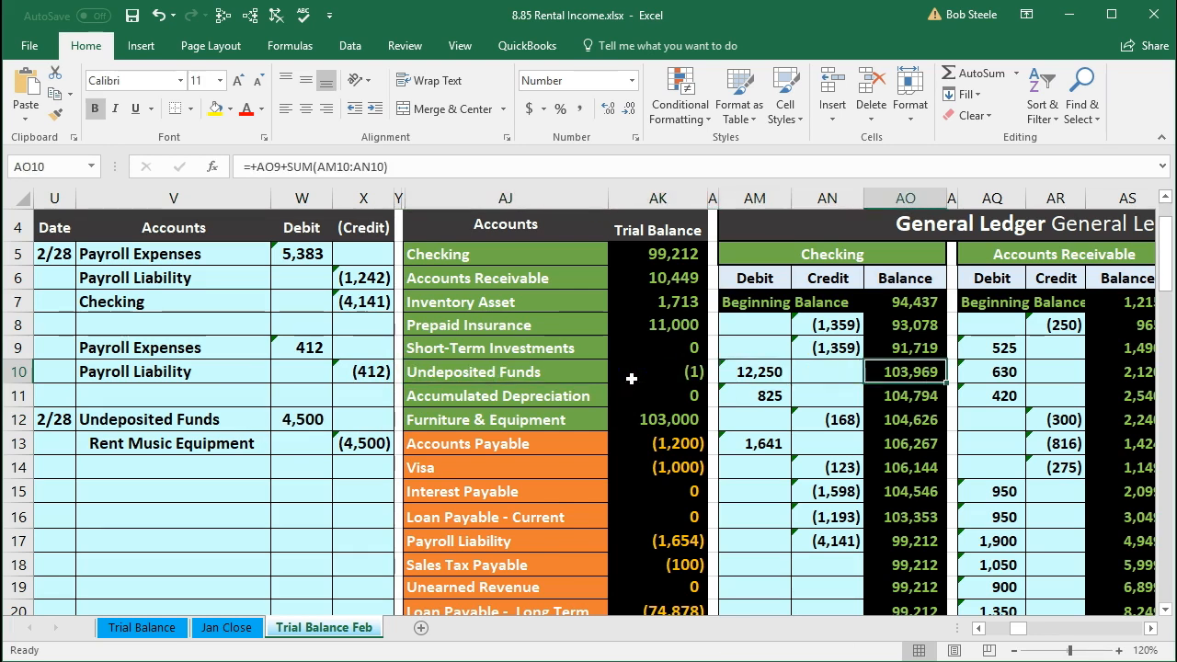
pyautogui.press('Right')
pyautogui.press('Right')
pyautogui.press('Right')
pyautogui.press('Right')
pyautogui.press('Right')
pyautogui.press('Right')
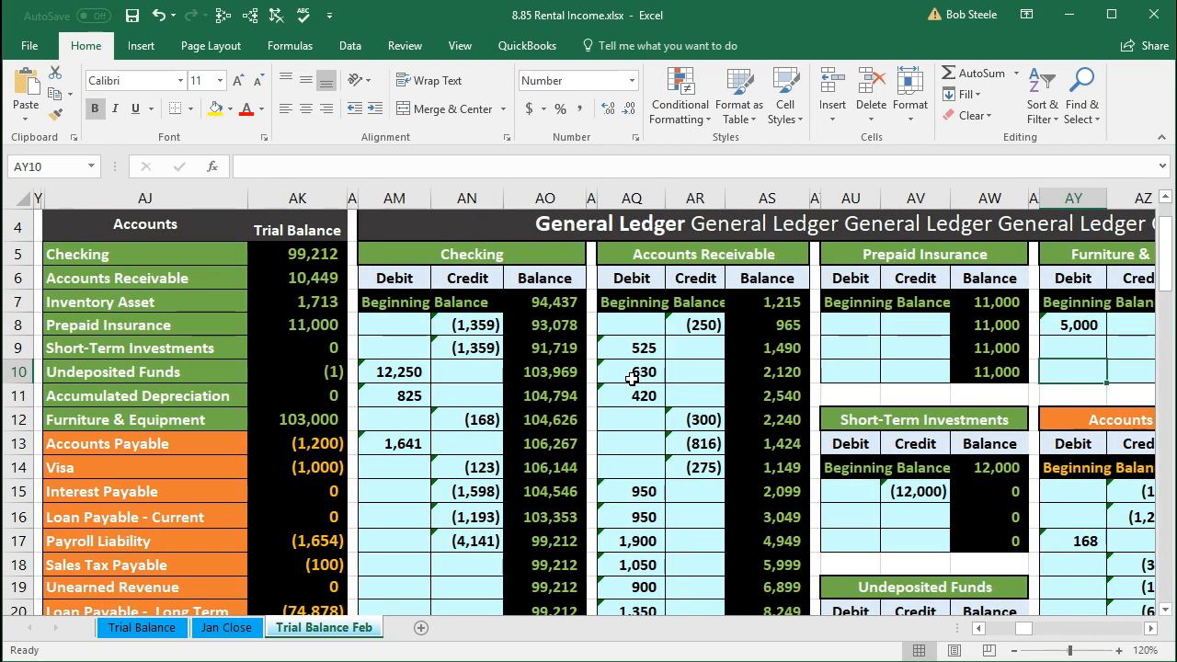
pyautogui.press('Left')
pyautogui.press('Left')
pyautogui.press('Left')
pyautogui.press('Left')
pyautogui.press('Left')
pyautogui.press('Left')
pyautogui.press('Left')
pyautogui.press('Left')
pyautogui.press('Left')
pyautogui.press('Left')
pyautogui.press('Left')
pyautogui.press('Left')
pyautogui.press('Left')
pyautogui.press('Left')
pyautogui.press('Left')
pyautogui.press('Left')
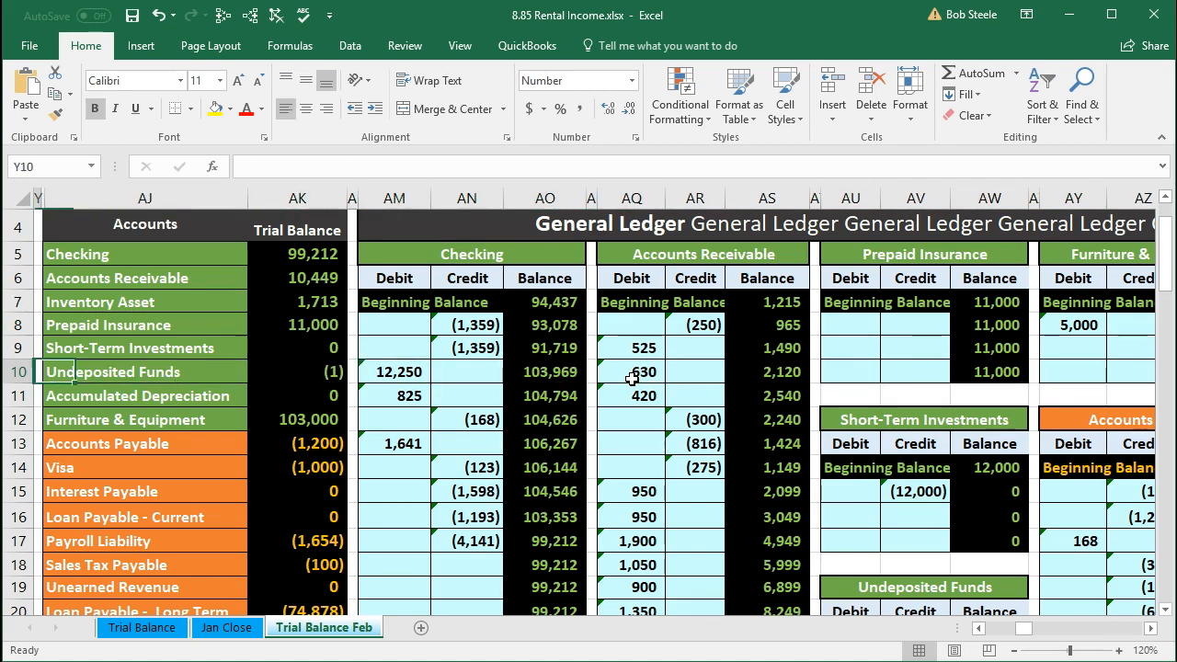
# Step: Freeze panes at cell AJ1 so the general journal columns stay visible while scrolling the ledger
pyautogui.press('Left')
pyautogui.press('Left')
pyautogui.press('Left')
pyautogui.press('Left')
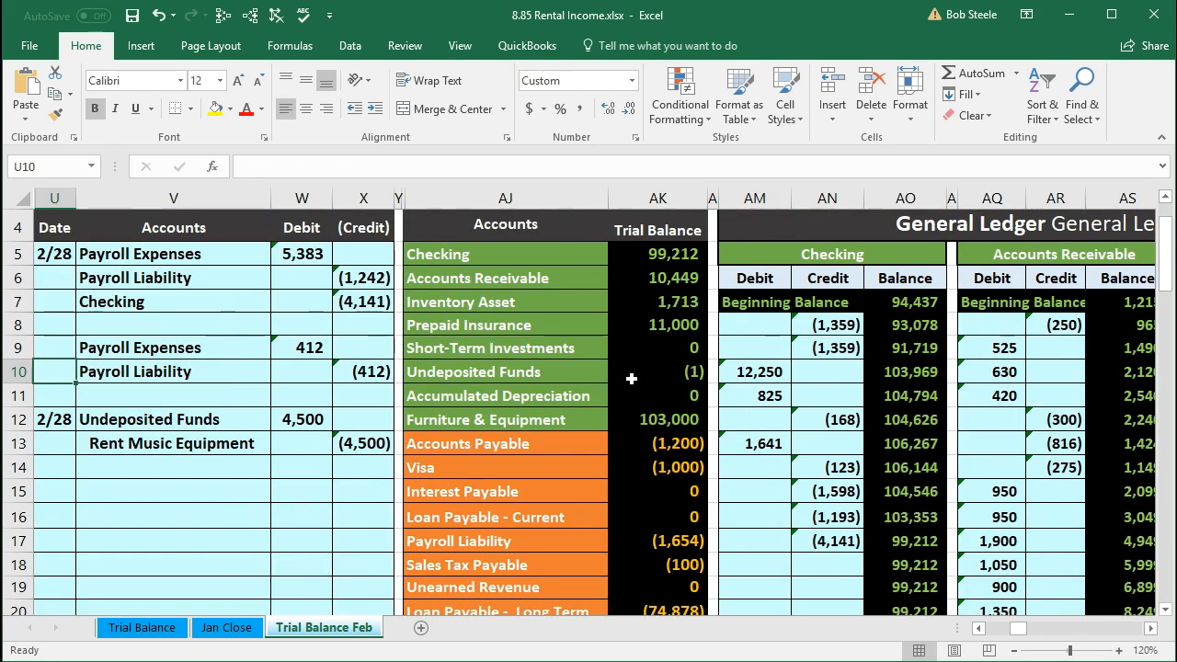
pyautogui.scroll(1, 632, 378)
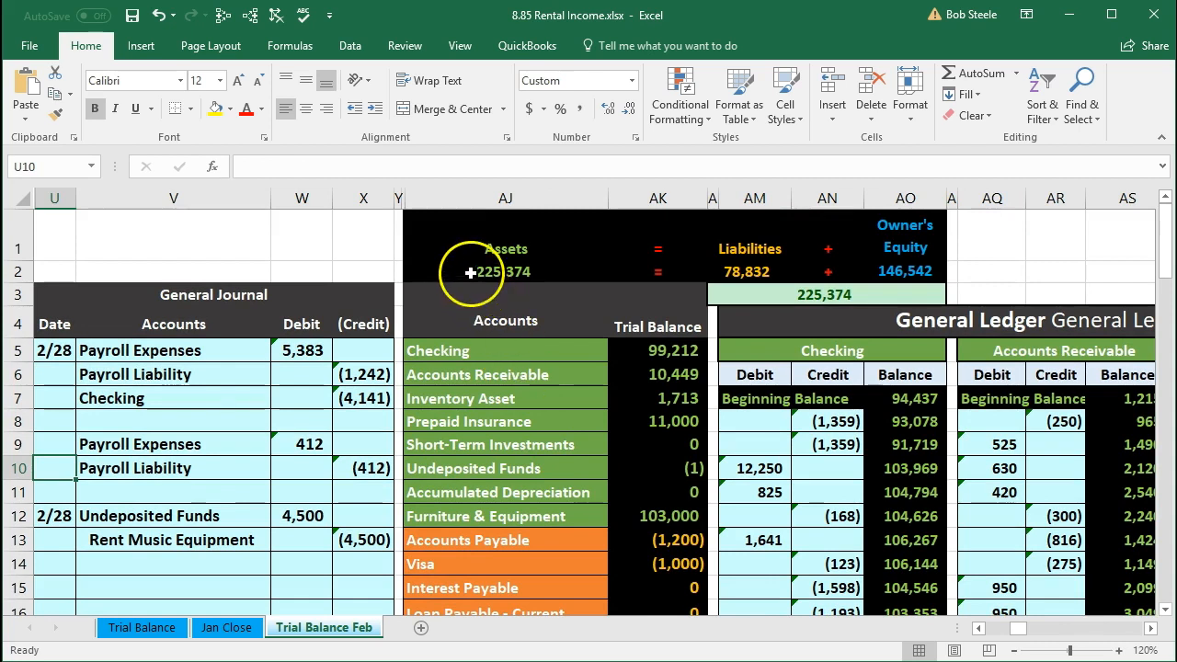
pyautogui.click(470, 246)
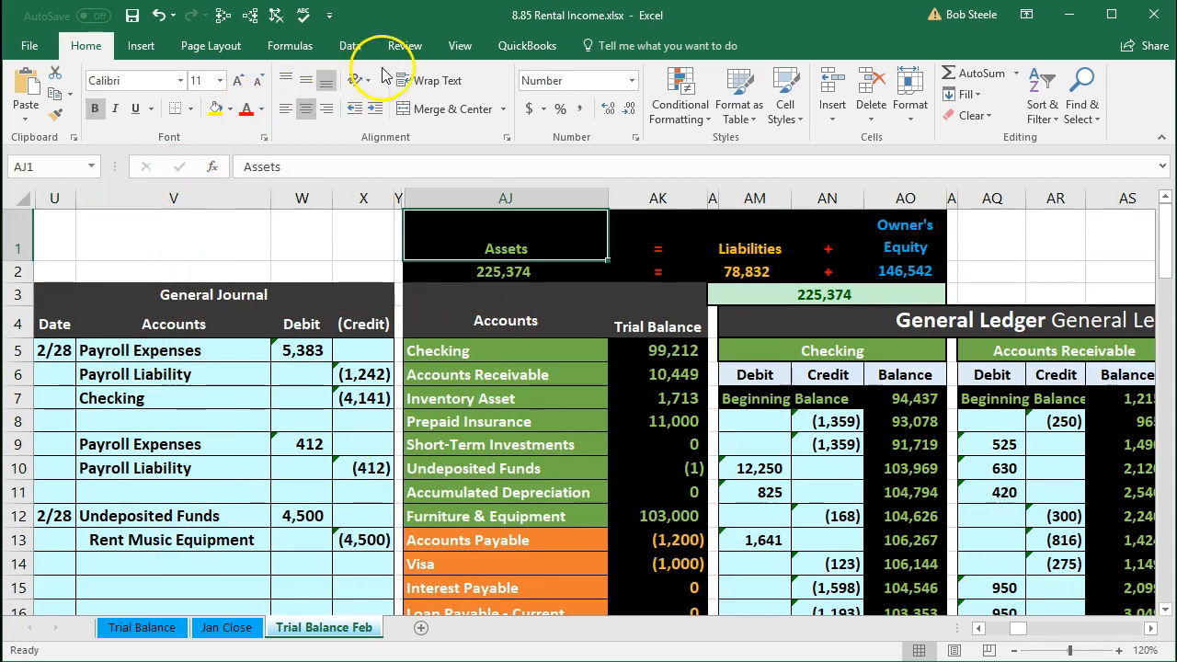
pyautogui.click(460, 43)
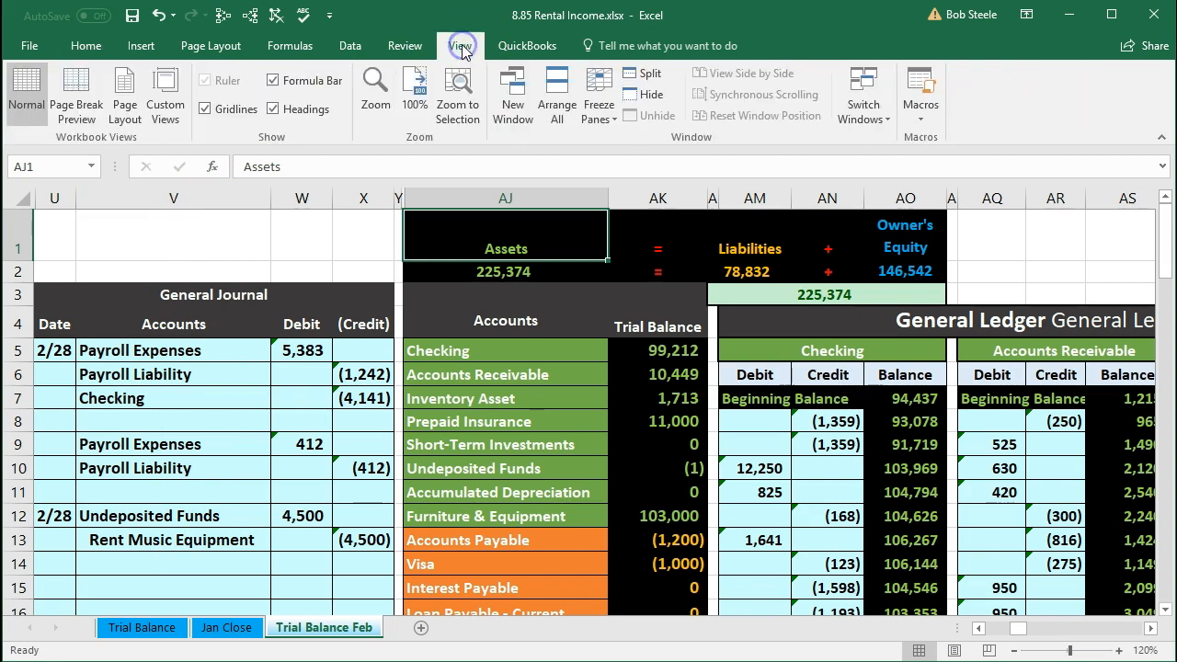
pyautogui.click(595, 101)
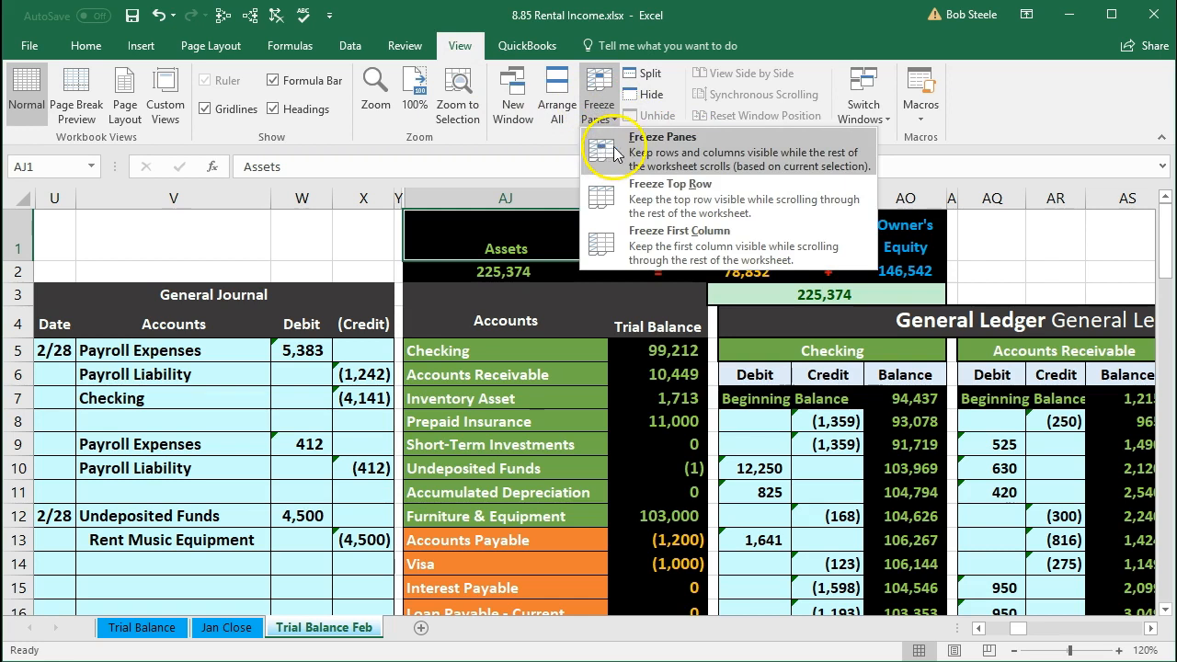
pyautogui.click(649, 152)
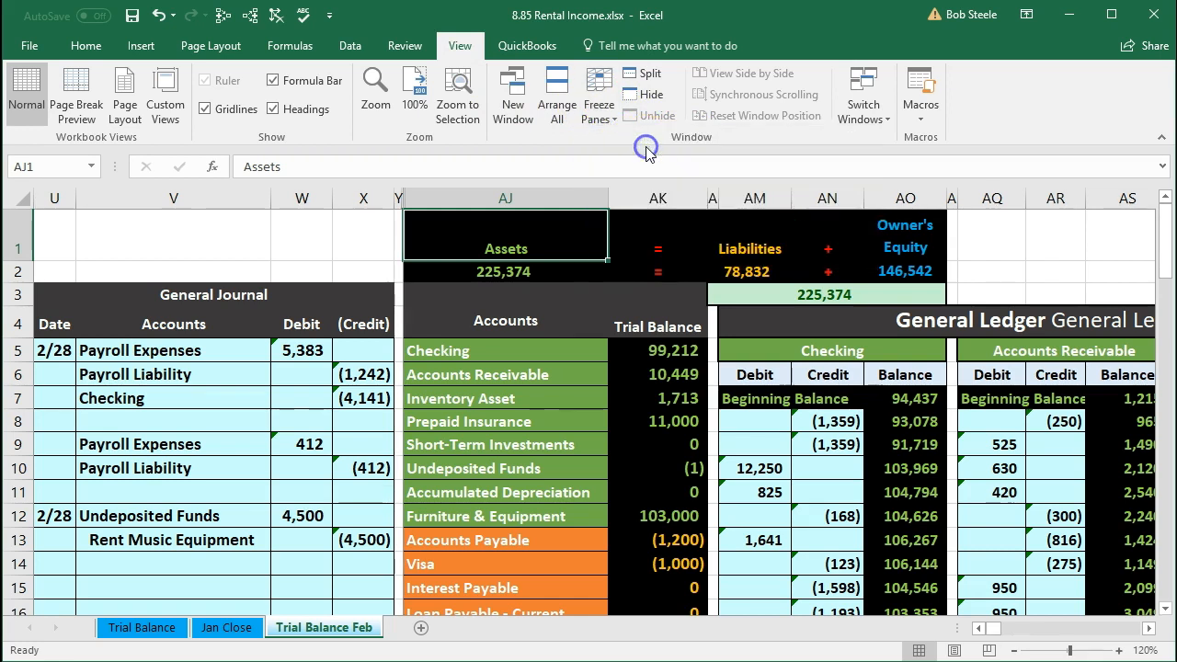
# Step: Browse across and down the general ledger to locate the Undeposited Funds ledger account
pyautogui.moveTo(473, 468); pyautogui.dragTo(620, 458)
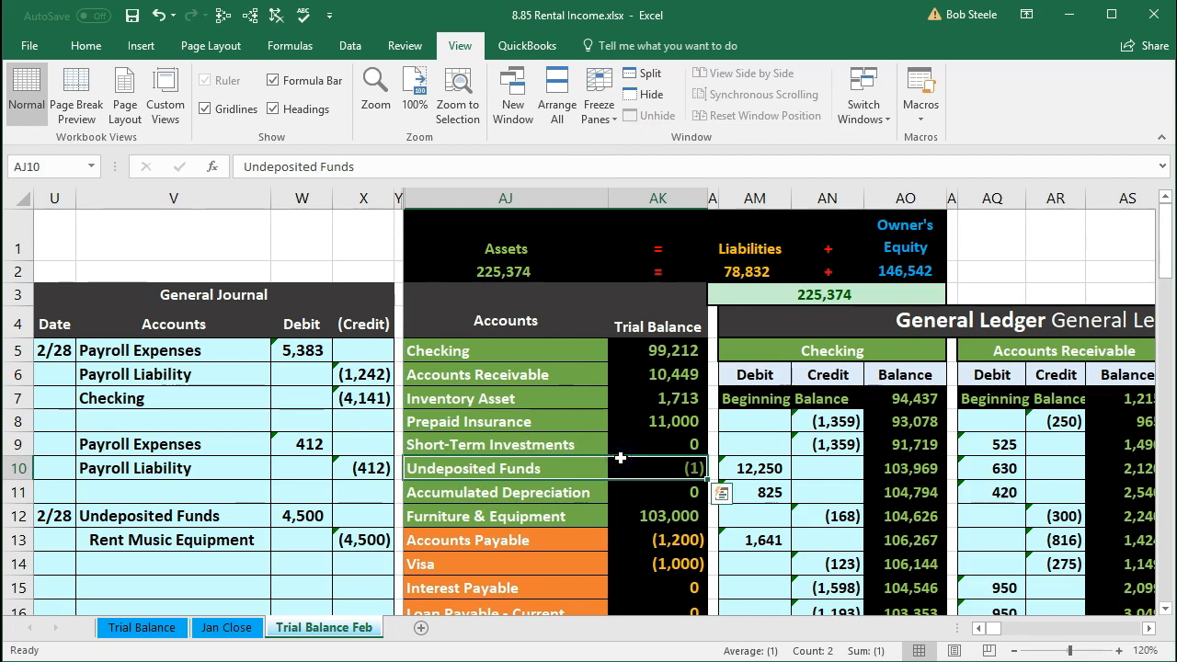
pyautogui.press('Right')
pyautogui.press('Right')
pyautogui.press('Right')
pyautogui.press('Right')
pyautogui.press('Right')
pyautogui.press('Right')
pyautogui.press('Right')
pyautogui.press('Right')
pyautogui.press('Right')
pyautogui.press('Right')
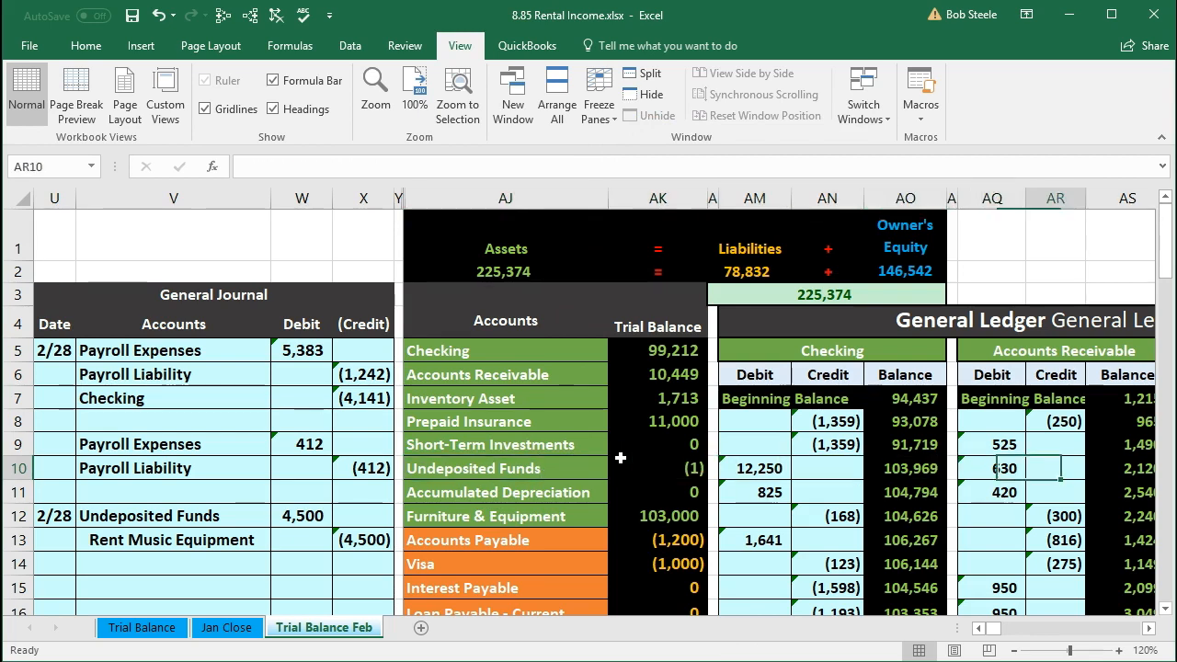
pyautogui.press('Right')
pyautogui.press('Right')
pyautogui.press('Right')
pyautogui.press('Right')
pyautogui.press('Right')
pyautogui.press('Right')
pyautogui.press('Right')
pyautogui.press('Right')
pyautogui.press('Right')
pyautogui.press('Right')
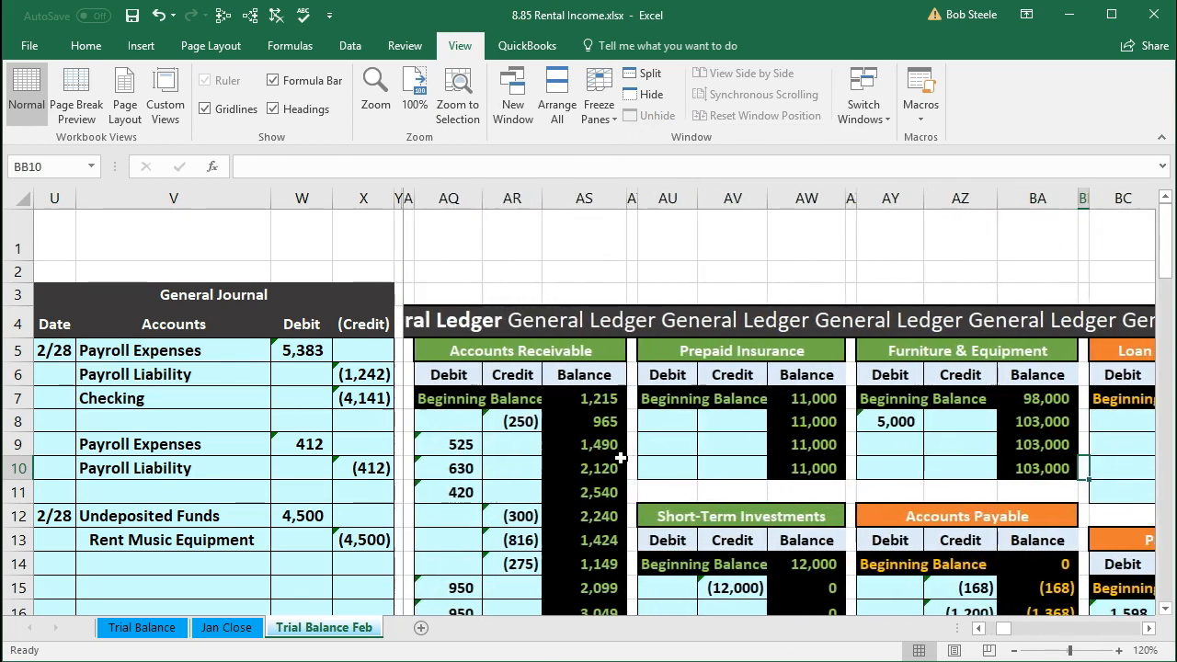
pyautogui.press('Right')
pyautogui.scroll(-5, 621, 458)
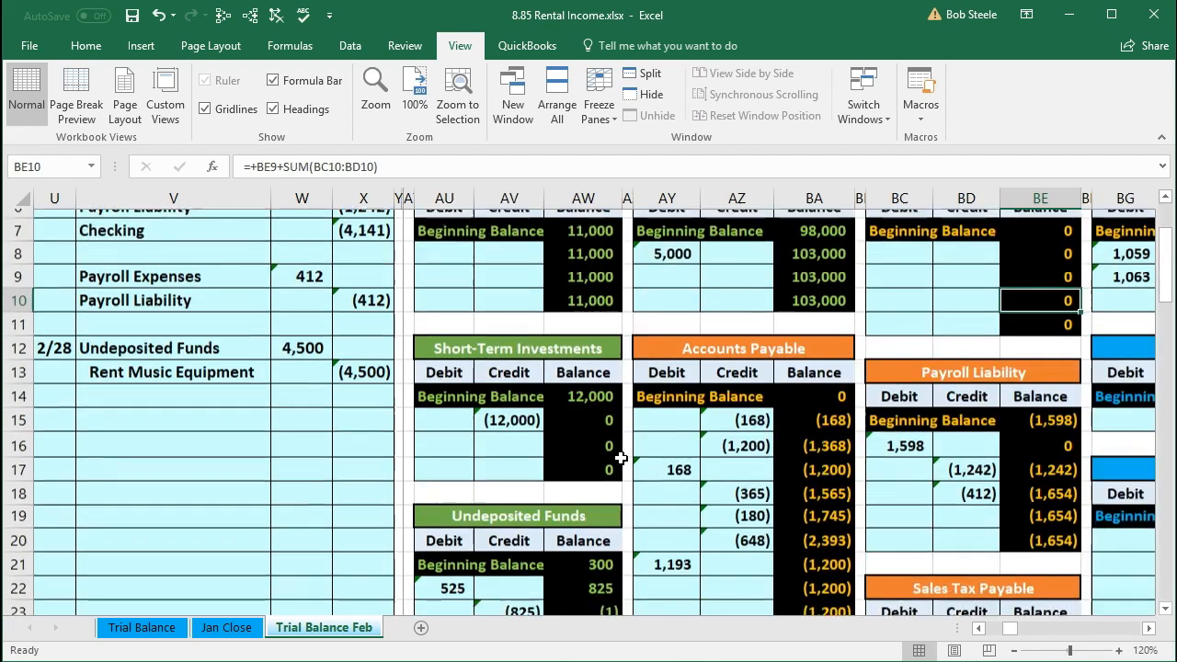
pyautogui.scroll(-2, 622, 458)
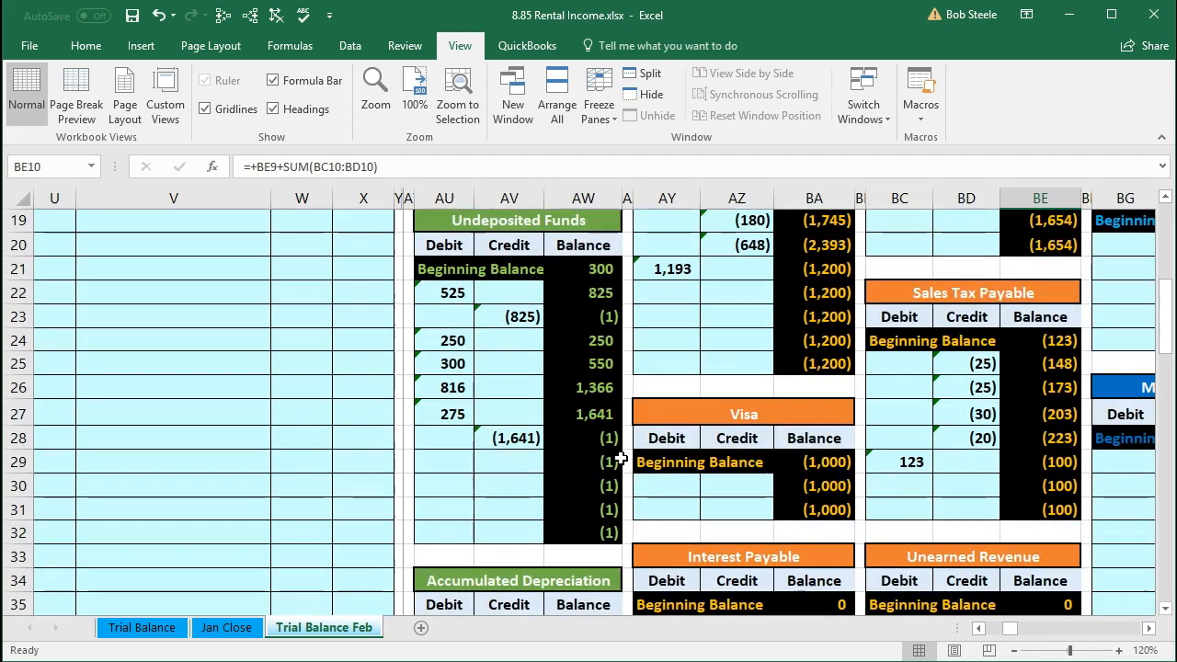
# Step: Post the 4,500 debit to the Undeposited Funds ledger's debit column as a reference to journal cell W12
pyautogui.click(452, 463)
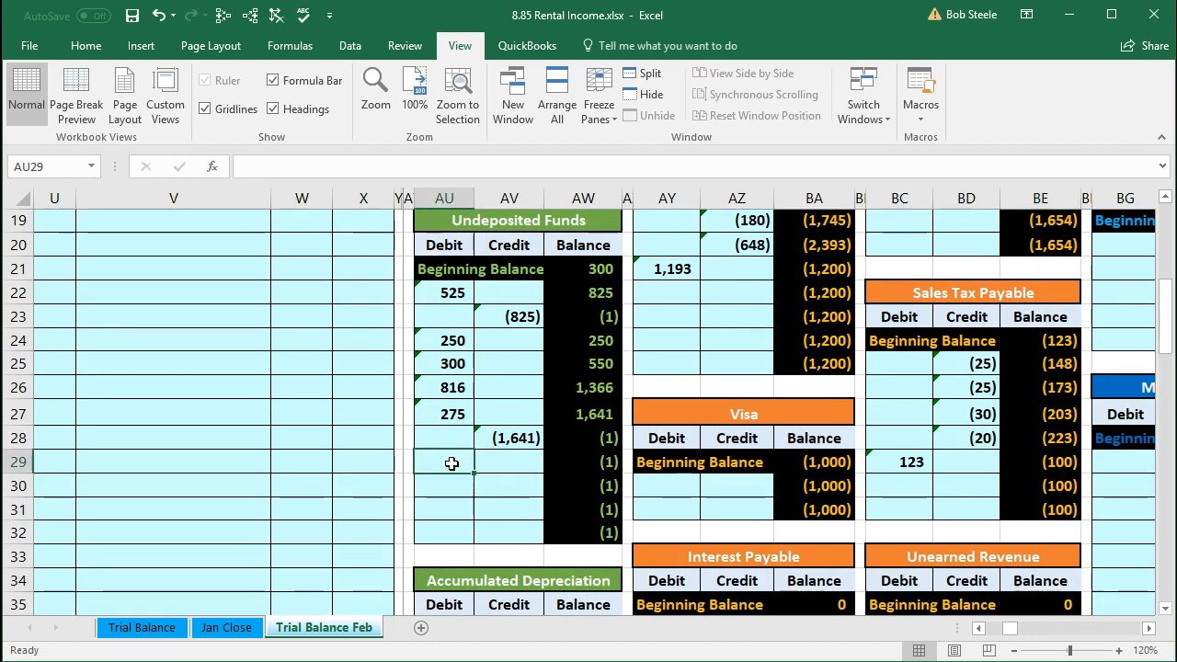
pyautogui.scroll(4, 345, 492)
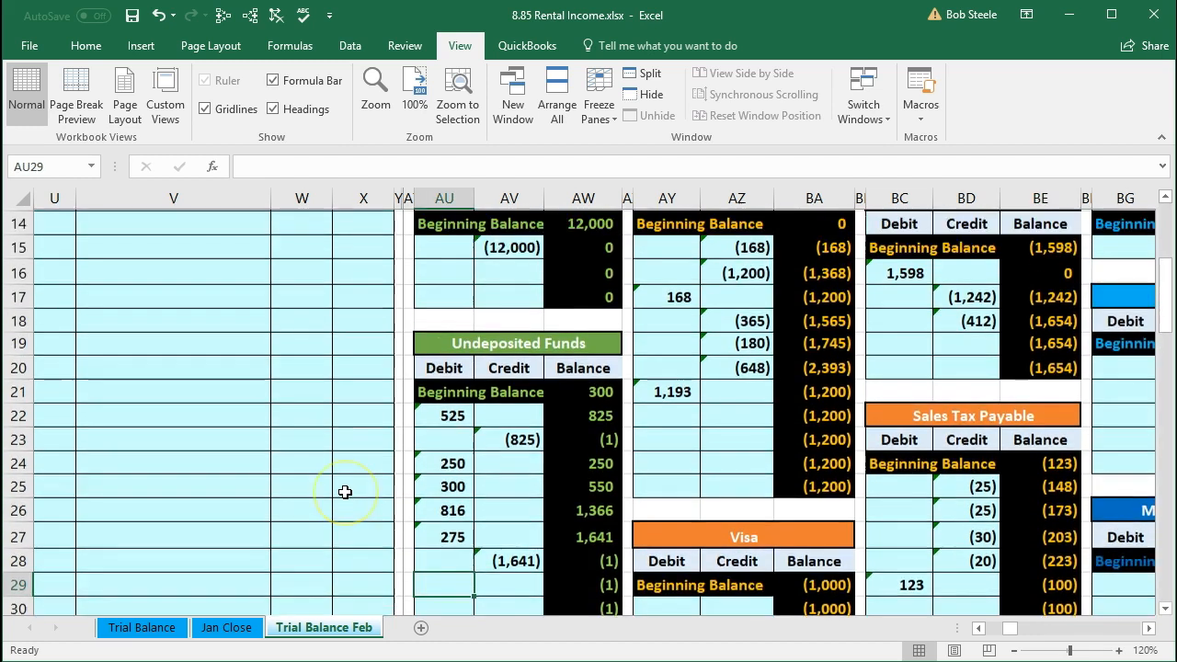
pyautogui.scroll(1, 340, 479)
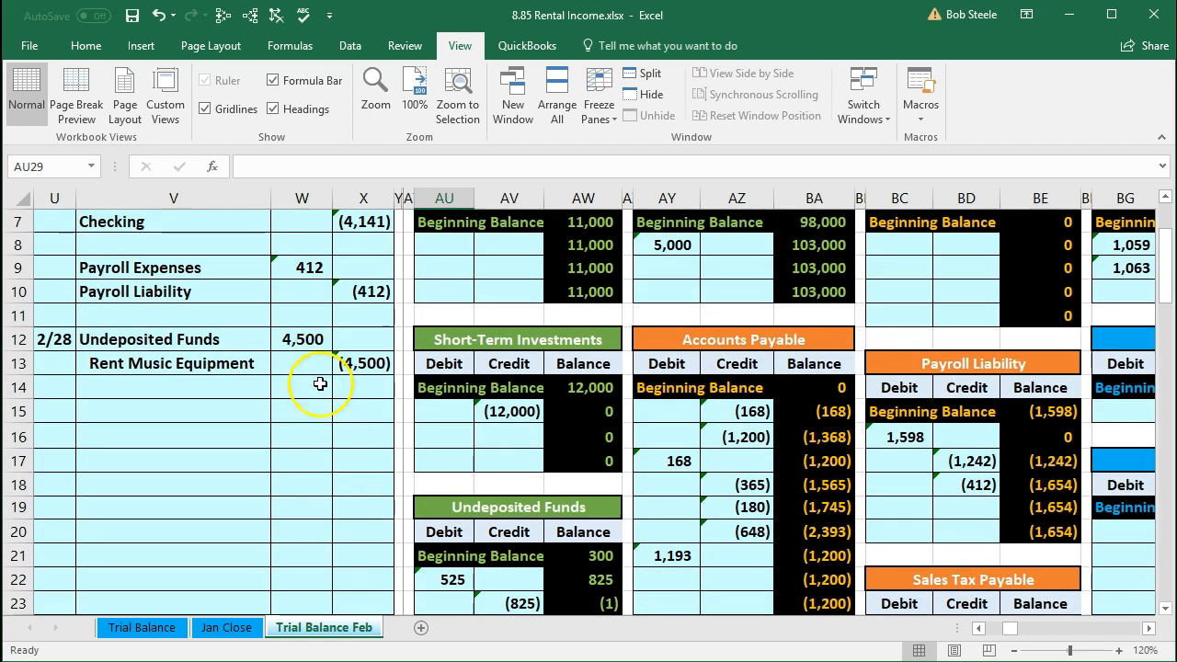
pyautogui.scroll(-4, 338, 437)
pyautogui.scroll(-2, 338, 437)
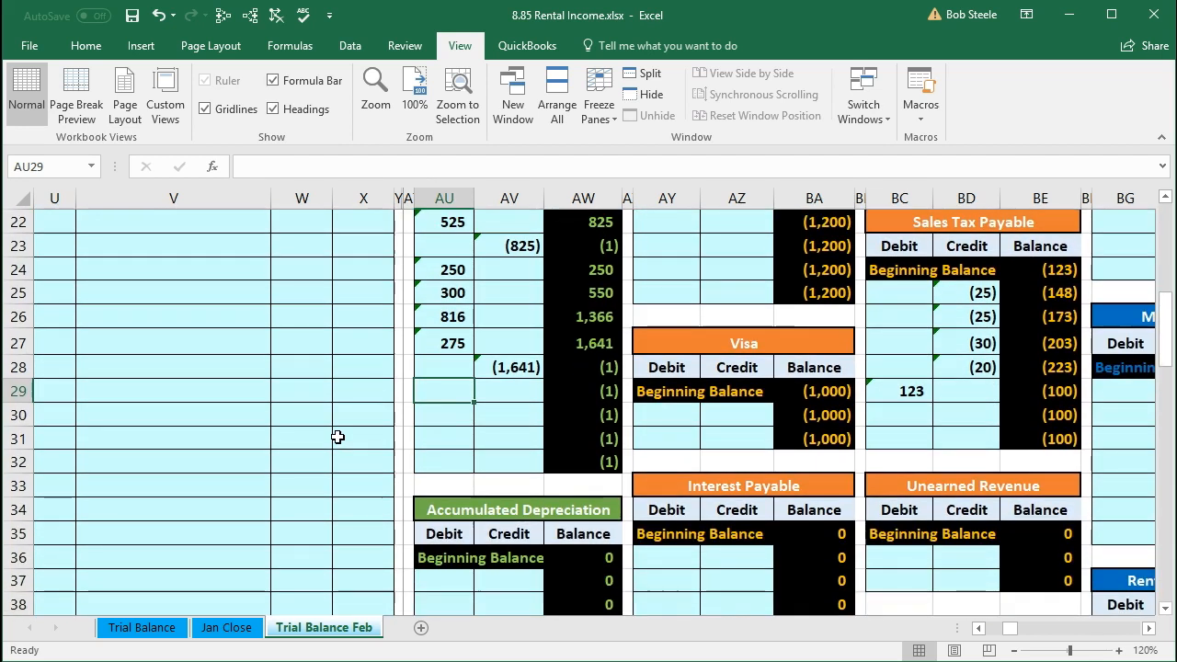
pyautogui.click(438, 408)
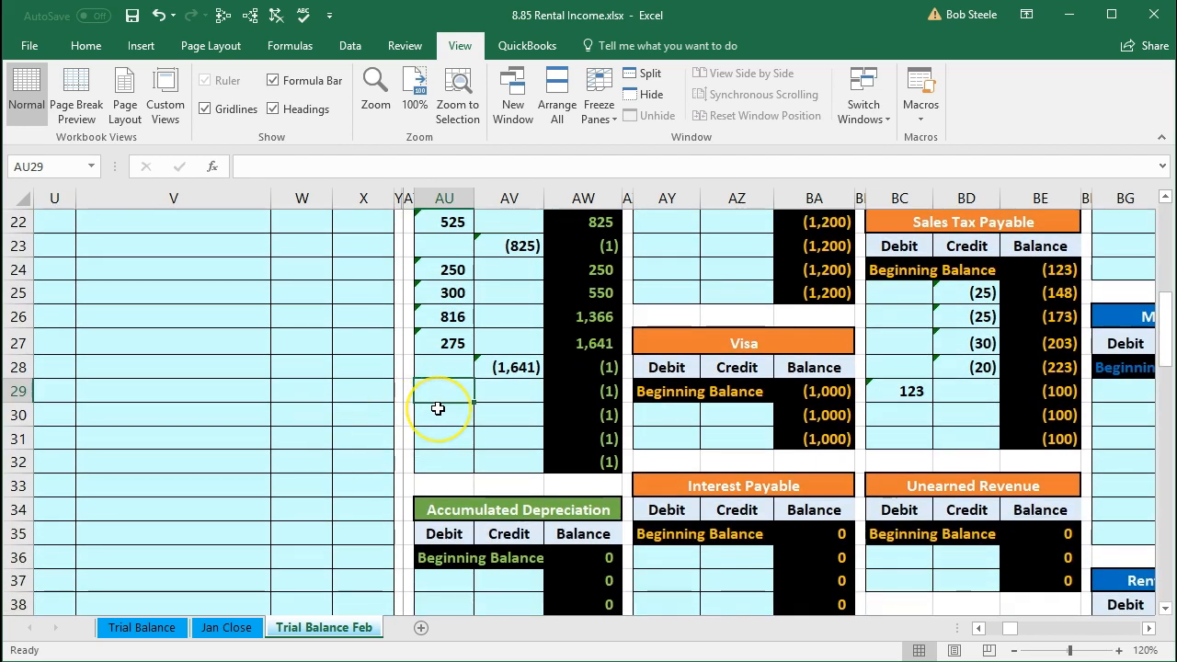
pyautogui.write('=')
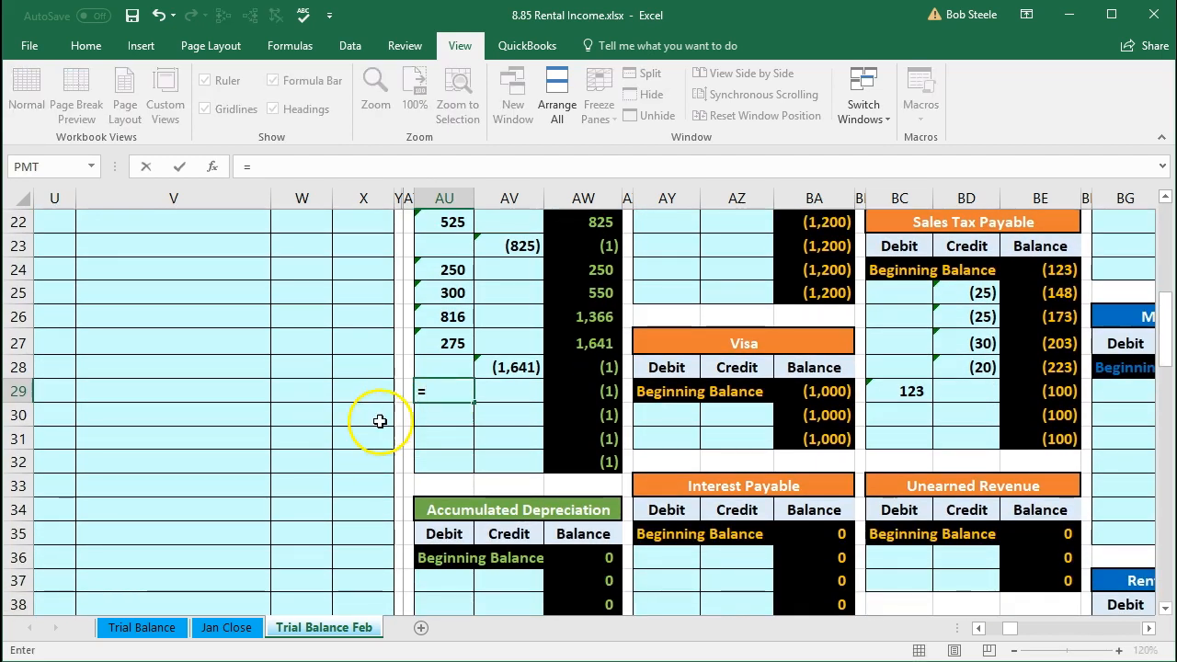
pyautogui.scroll(3, 370, 430)
pyautogui.scroll(2, 370, 430)
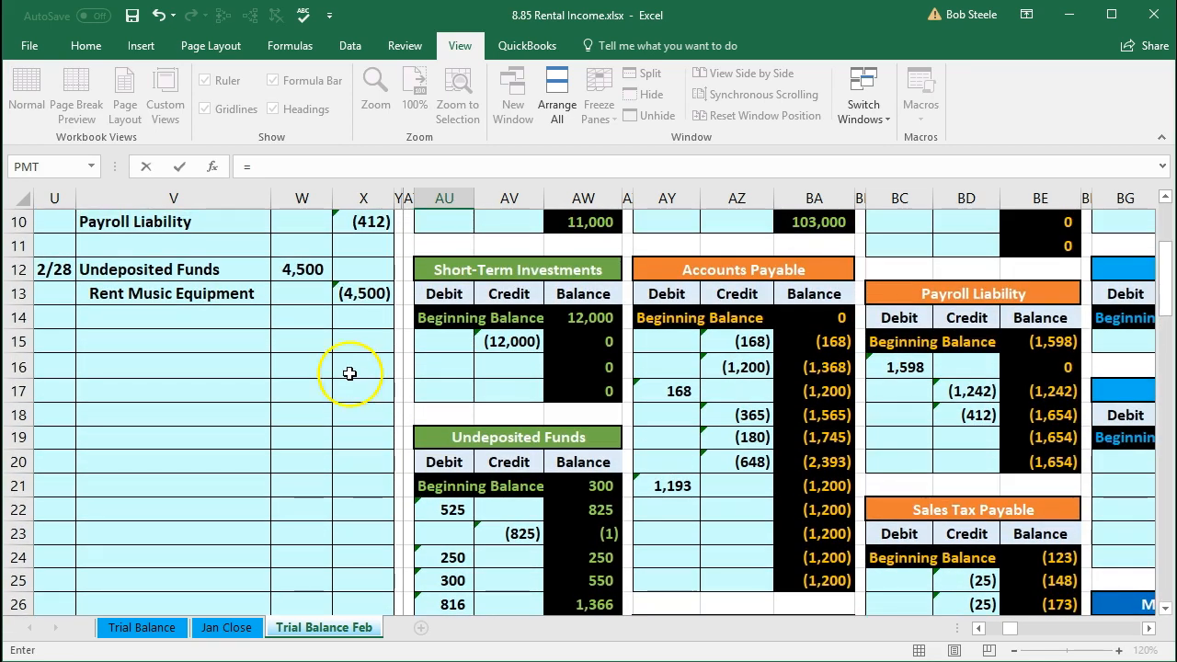
pyautogui.click(296, 270)
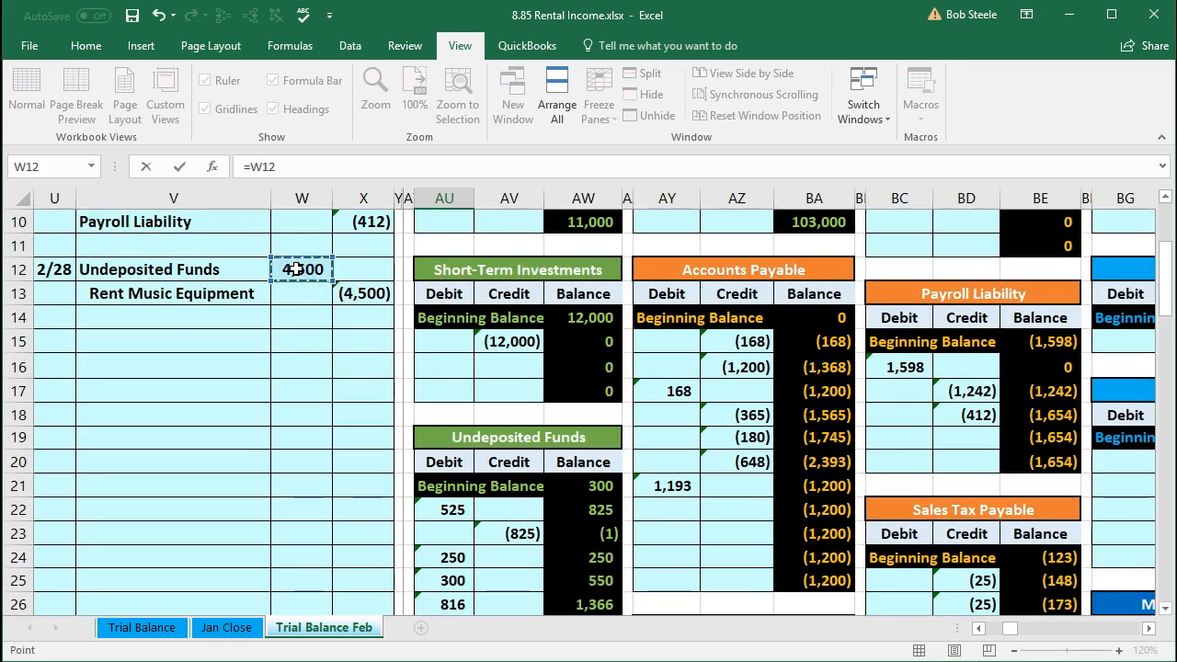
pyautogui.press('Return')
# Step: Inspect the Undeposited Funds ledger's running balance formulas, then return to the trial balance
pyautogui.scroll(-2, 297, 266)
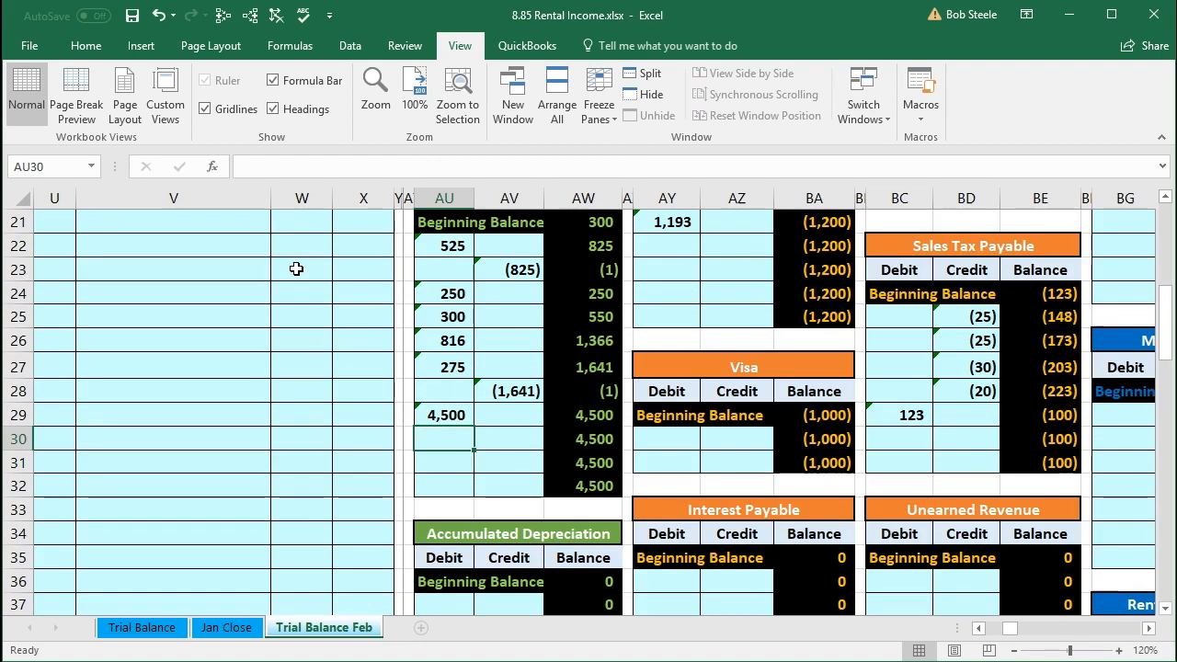
pyautogui.click(561, 393)
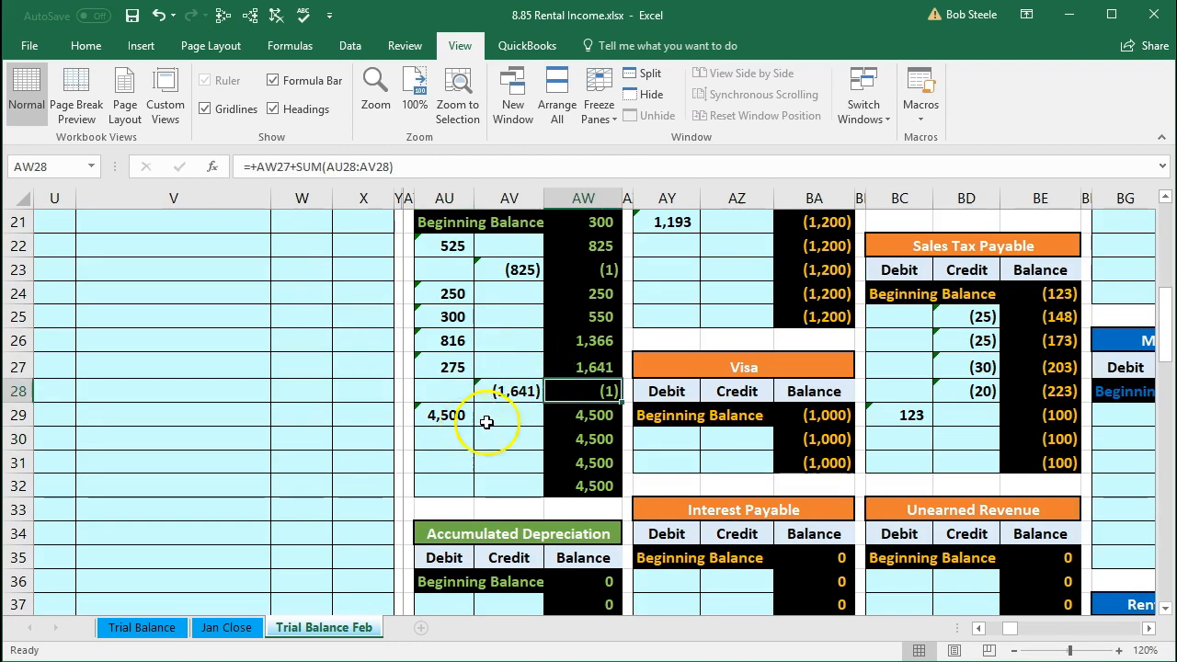
pyautogui.click(563, 419)
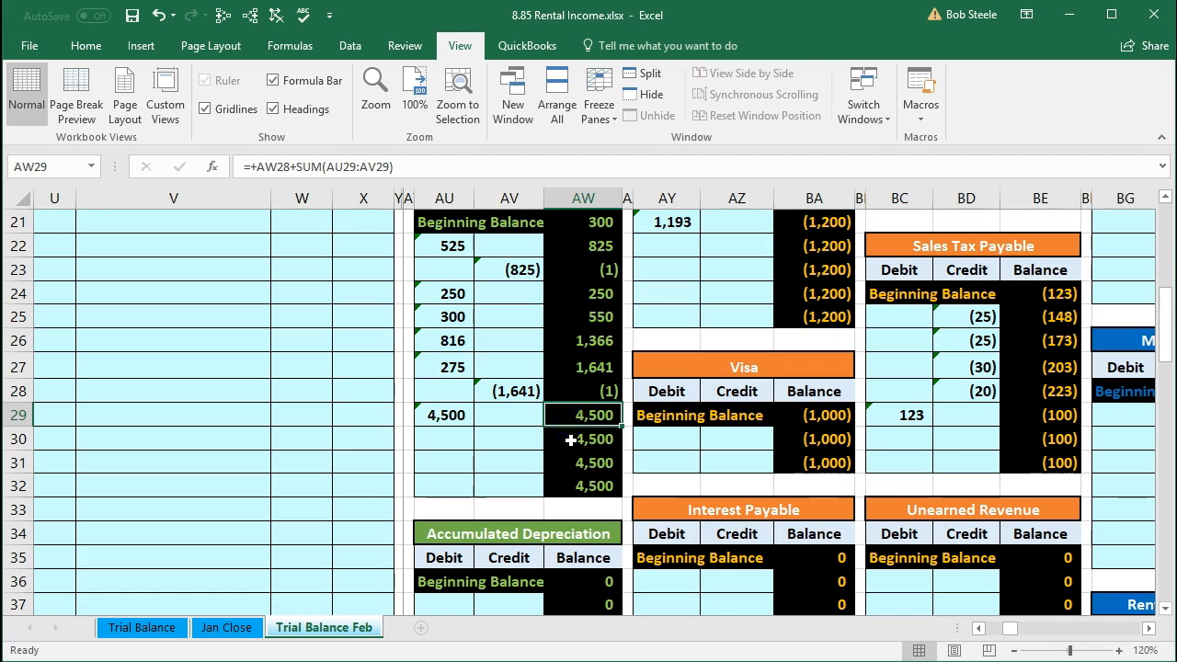
pyautogui.press('Left')
pyautogui.press('Left')
pyautogui.press('Left')
pyautogui.press('Left')
pyautogui.press('Left')
pyautogui.press('Left')
pyautogui.press('Left')
pyautogui.press('Left')
pyautogui.press('Left')
pyautogui.press('Left')
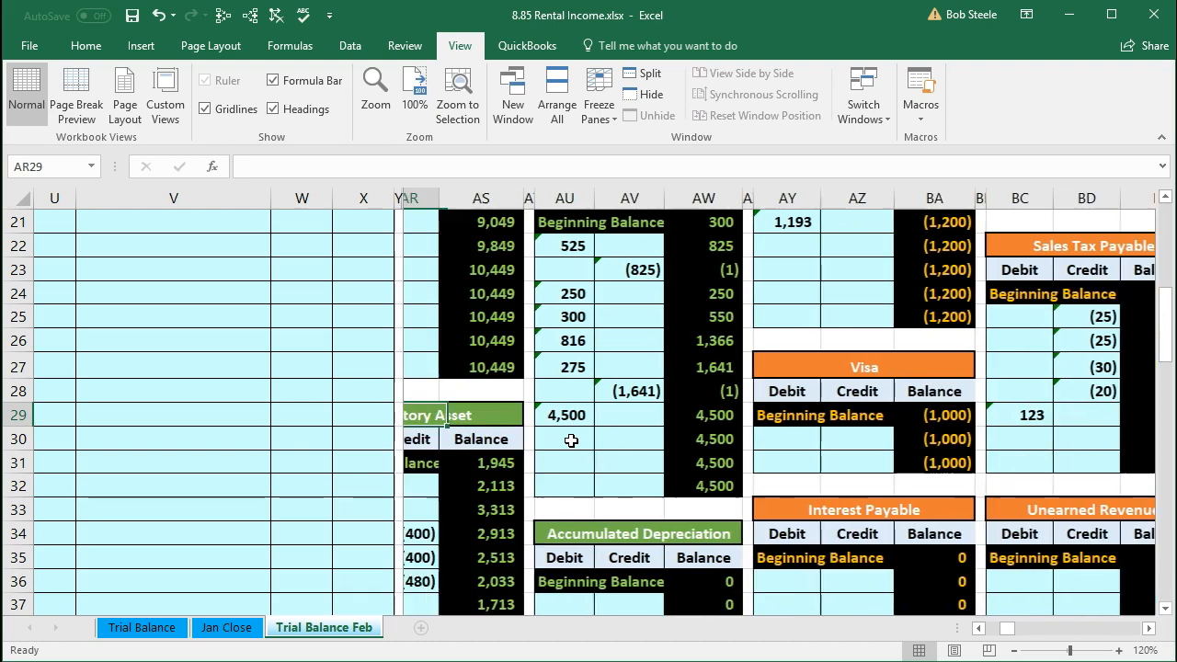
pyautogui.press('Left')
pyautogui.press('Left')
pyautogui.press('Left')
pyautogui.press('Left')
pyautogui.press('Left')
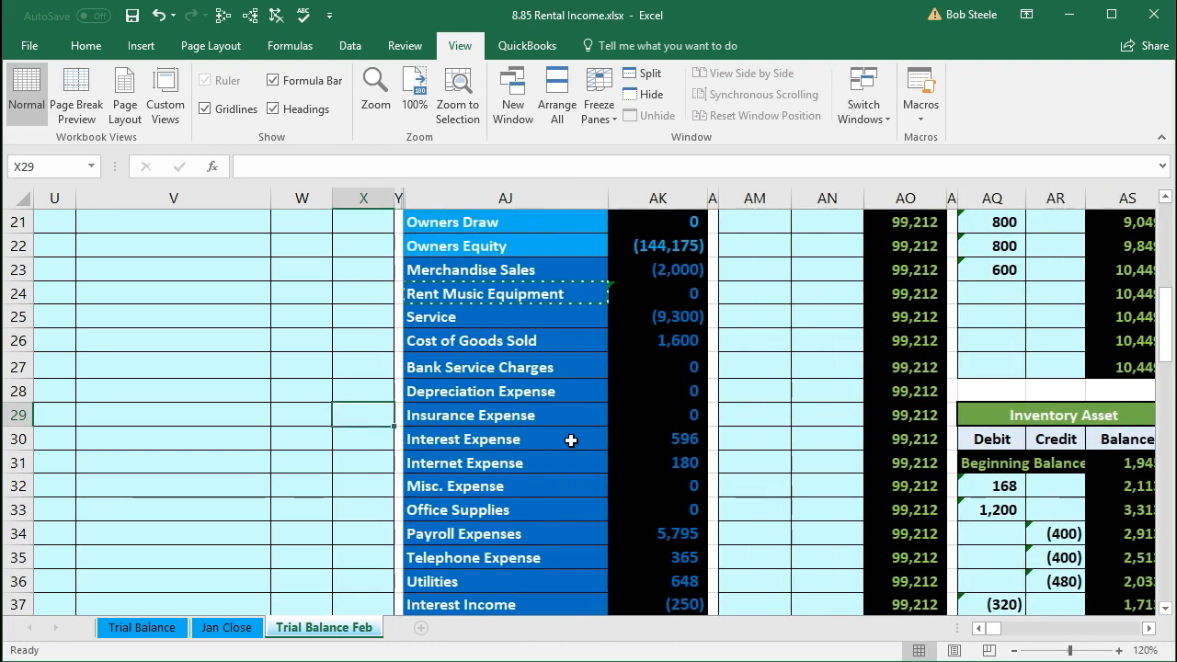
# Step: Check the Undeposited Funds trial balance amount and the total debits minus credits row
pyautogui.scroll(5, 571, 441)
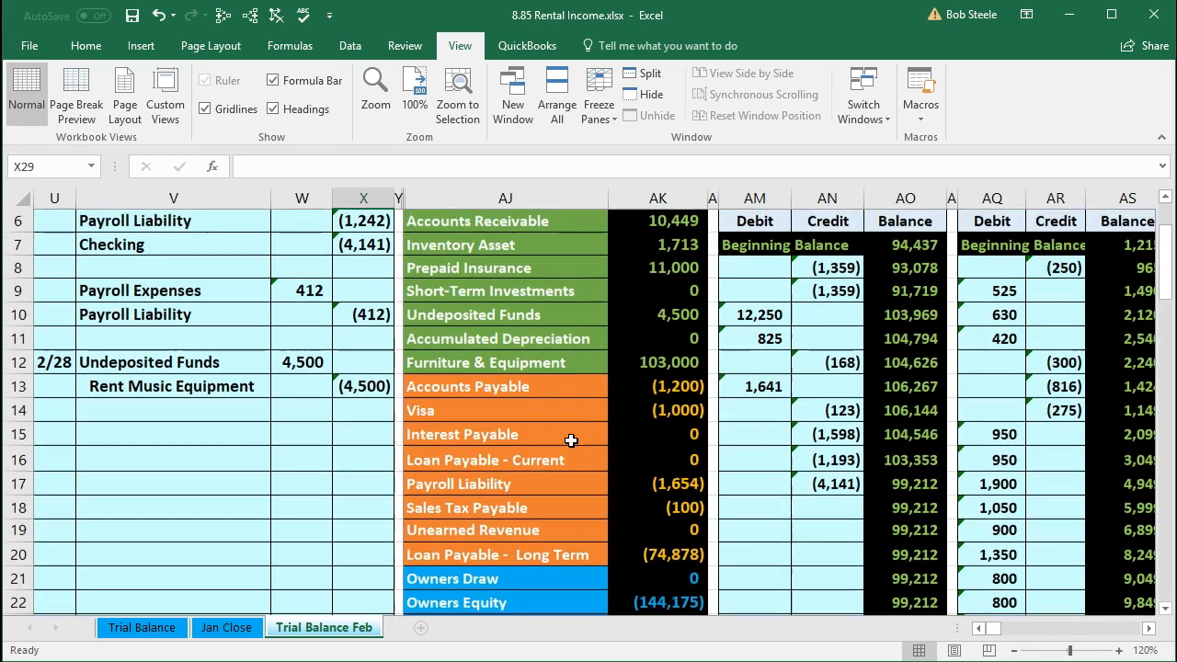
pyautogui.click(649, 315)
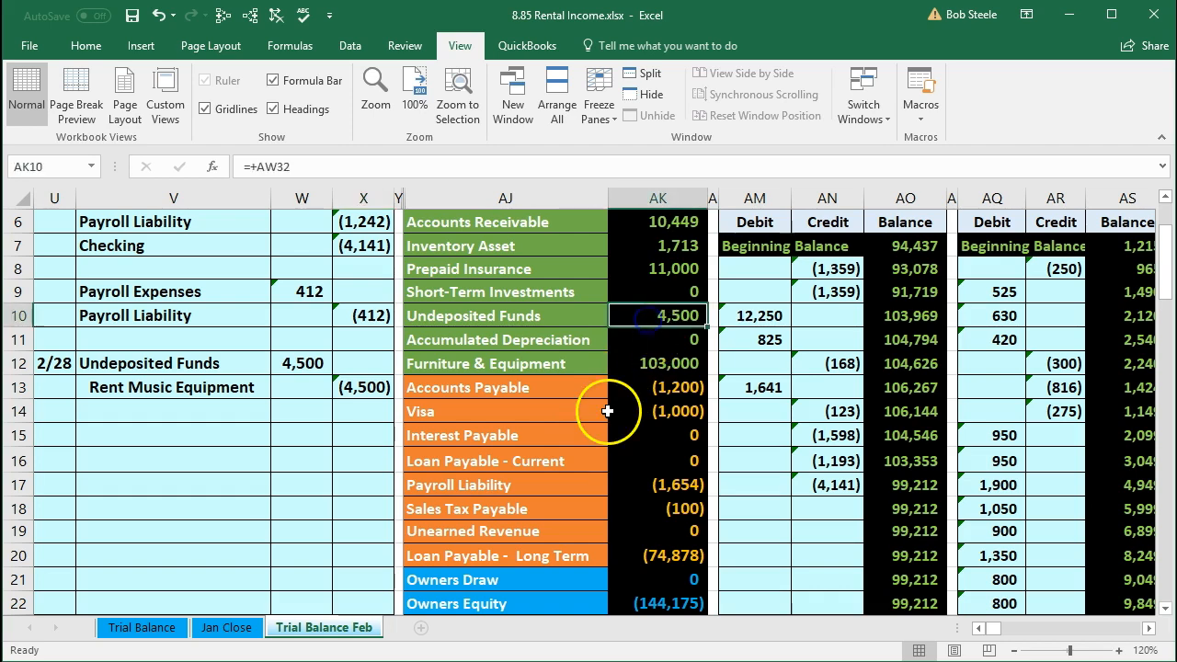
pyautogui.scroll(-1, 602, 444)
pyautogui.scroll(-5, 603, 444)
pyautogui.click(635, 554)
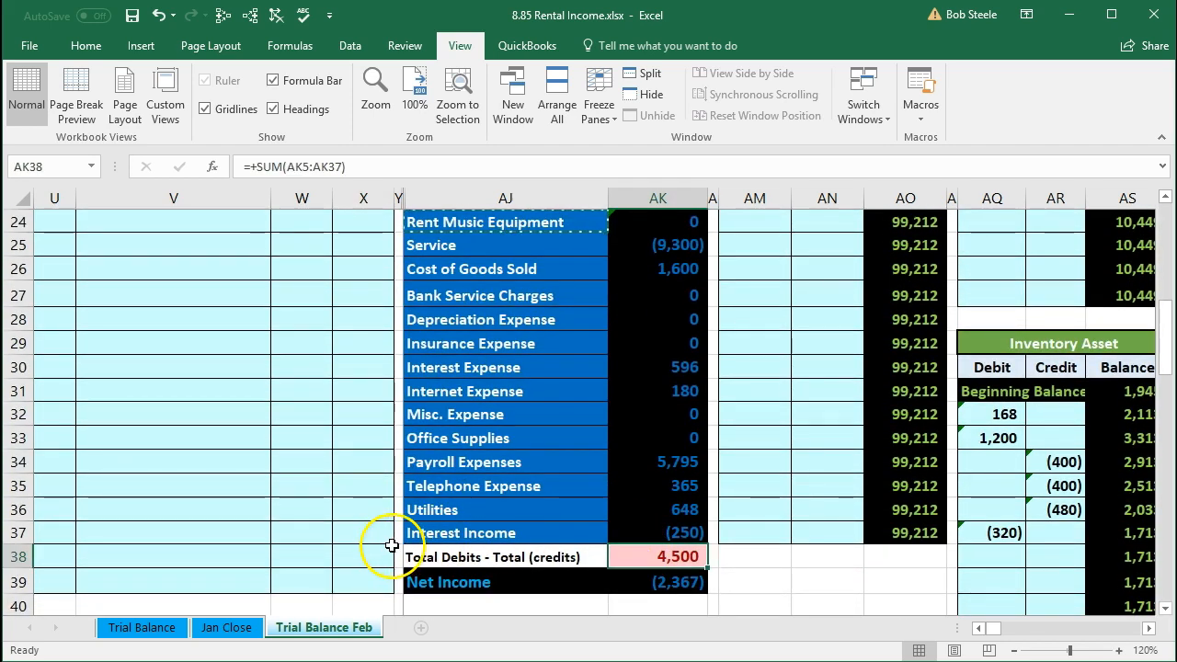
pyautogui.scroll(5, 390, 545)
pyautogui.scroll(1, 390, 545)
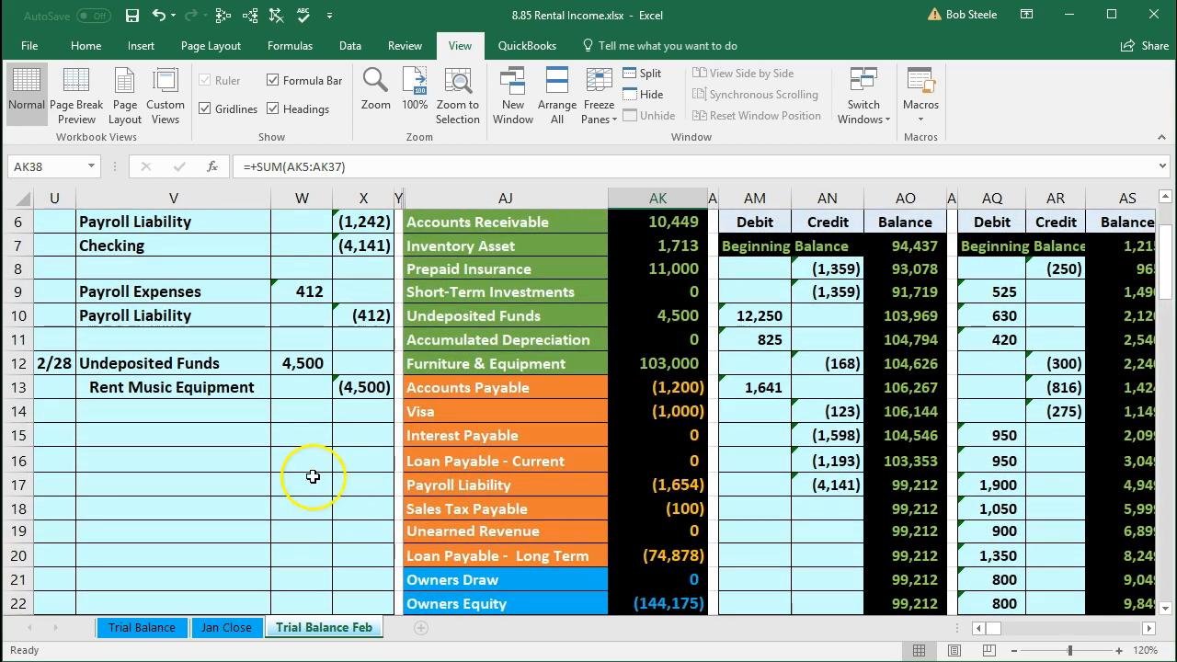
# Step: Browse across and down the general ledger to locate the Rent Music Equipment ledger account
pyautogui.moveTo(138, 389); pyautogui.dragTo(338, 385)
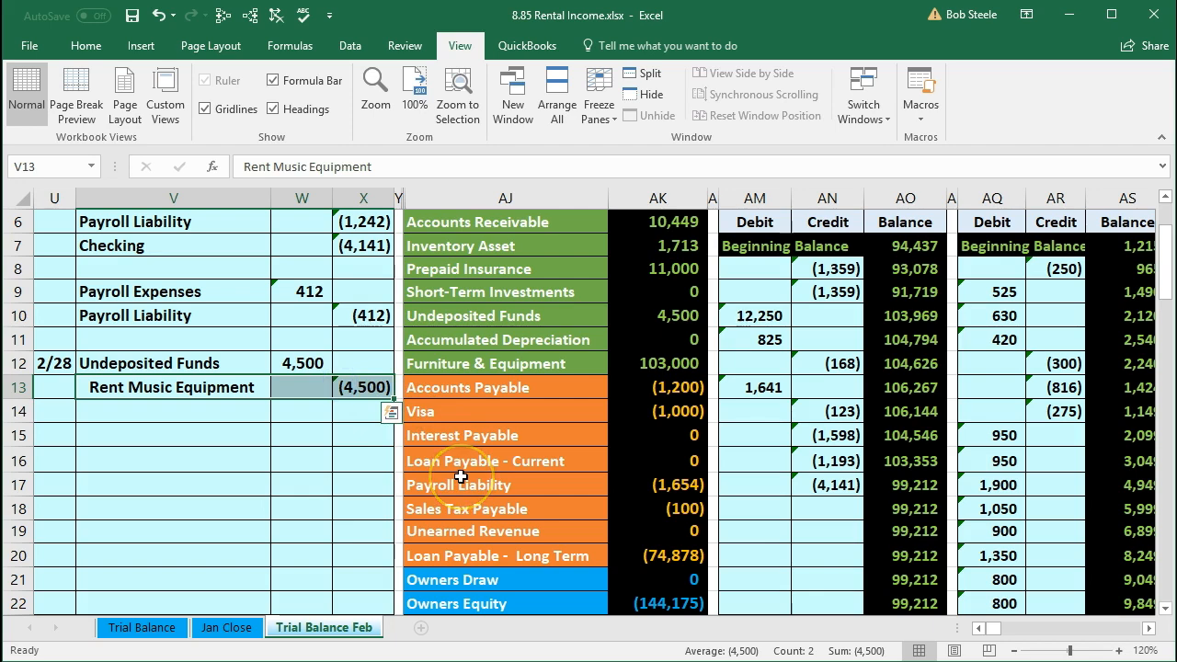
pyautogui.scroll(-3, 460, 477)
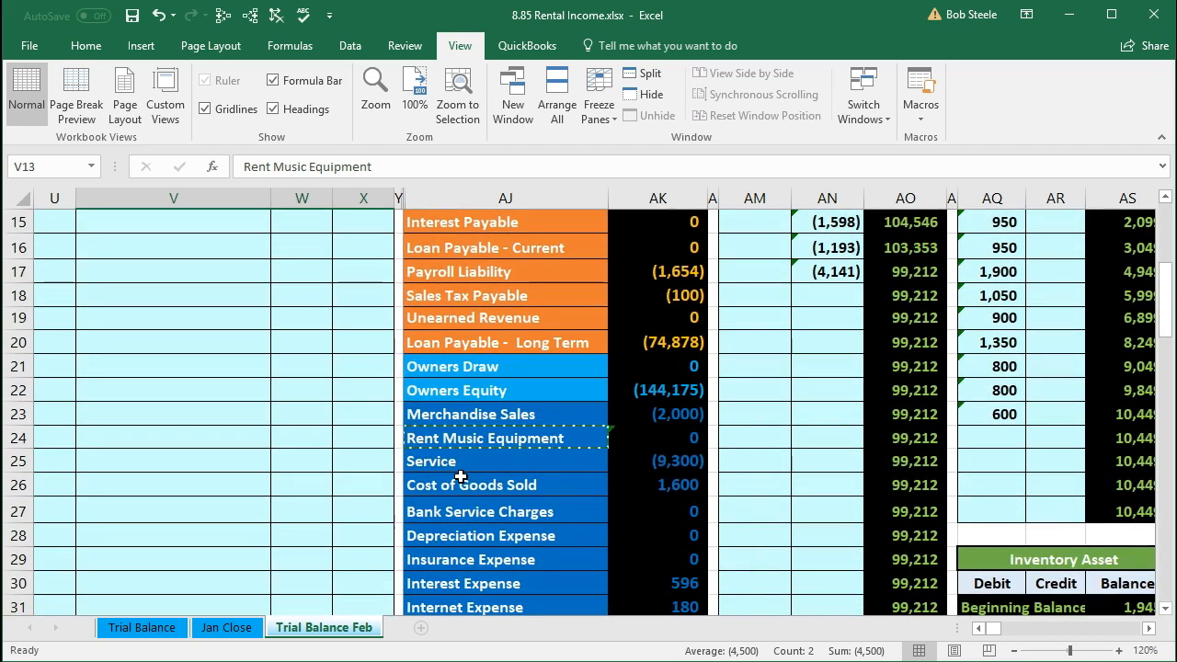
pyautogui.click(460, 438)
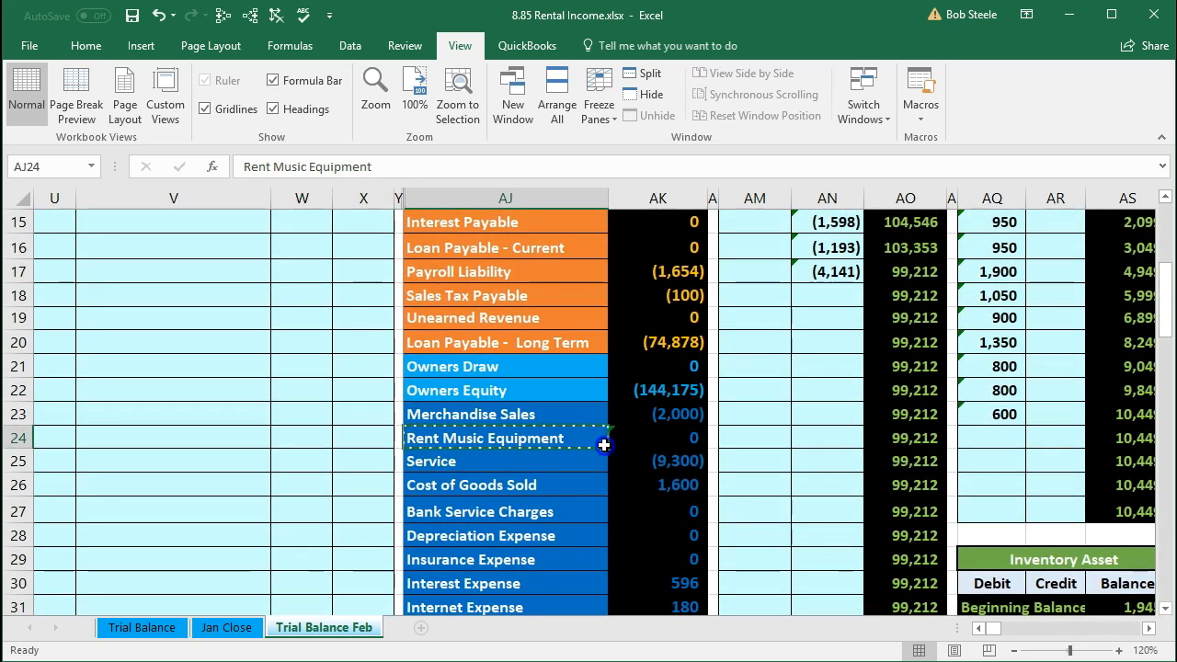
pyautogui.moveTo(604, 444); pyautogui.dragTo(622, 443)
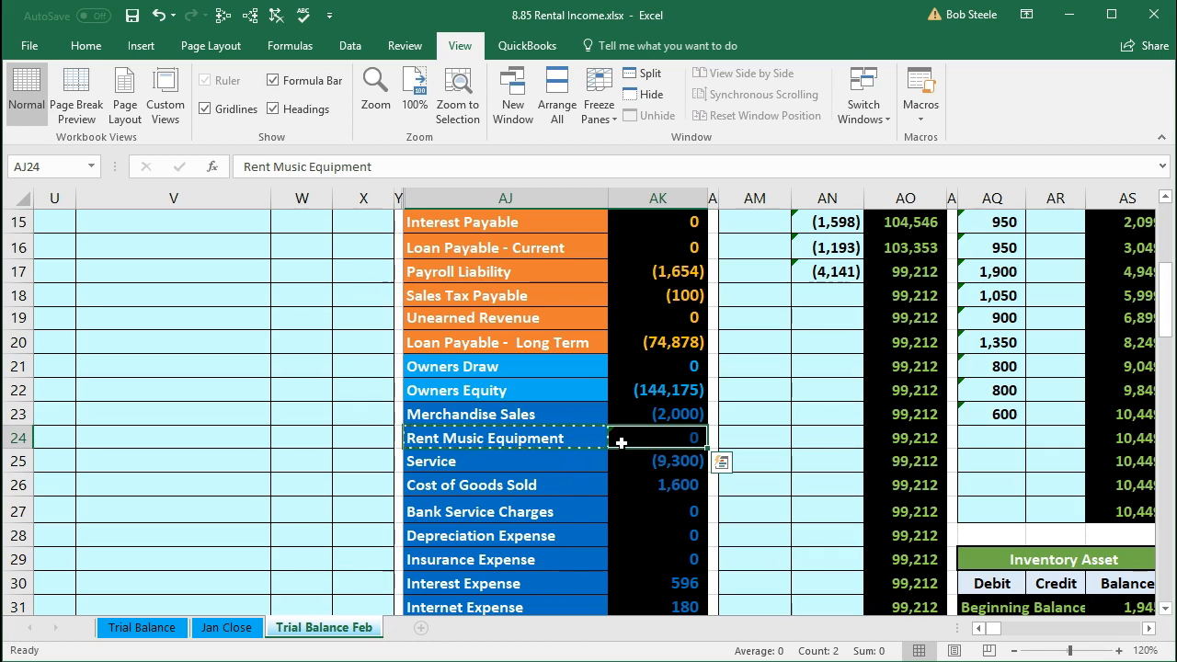
pyautogui.press('Right')
pyautogui.press('Right')
pyautogui.press('Right')
pyautogui.press('Right')
pyautogui.press('Right')
pyautogui.press('Right')
pyautogui.press('Right')
pyautogui.press('Right')
pyautogui.press('Right')
pyautogui.press('Right')
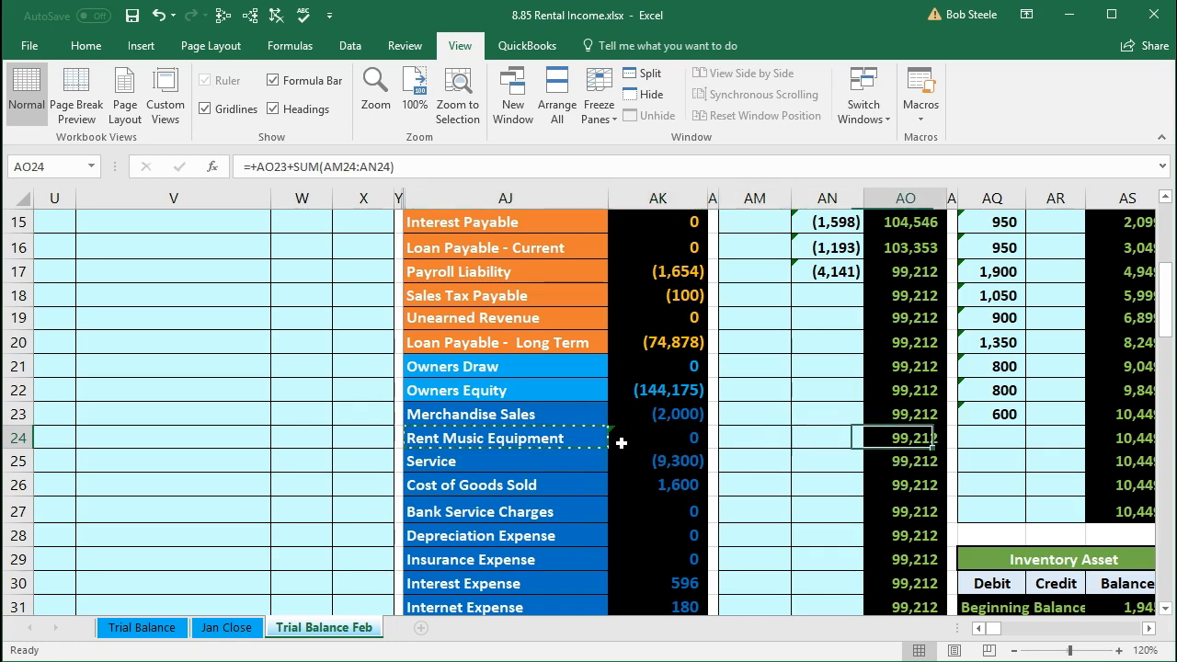
pyautogui.press('Right')
pyautogui.press('Right')
pyautogui.press('Right')
pyautogui.press('Right')
pyautogui.press('Right')
pyautogui.press('Right')
pyautogui.press('Right')
pyautogui.press('Right')
pyautogui.press('Right')
pyautogui.press('Right')
pyautogui.press('Right')
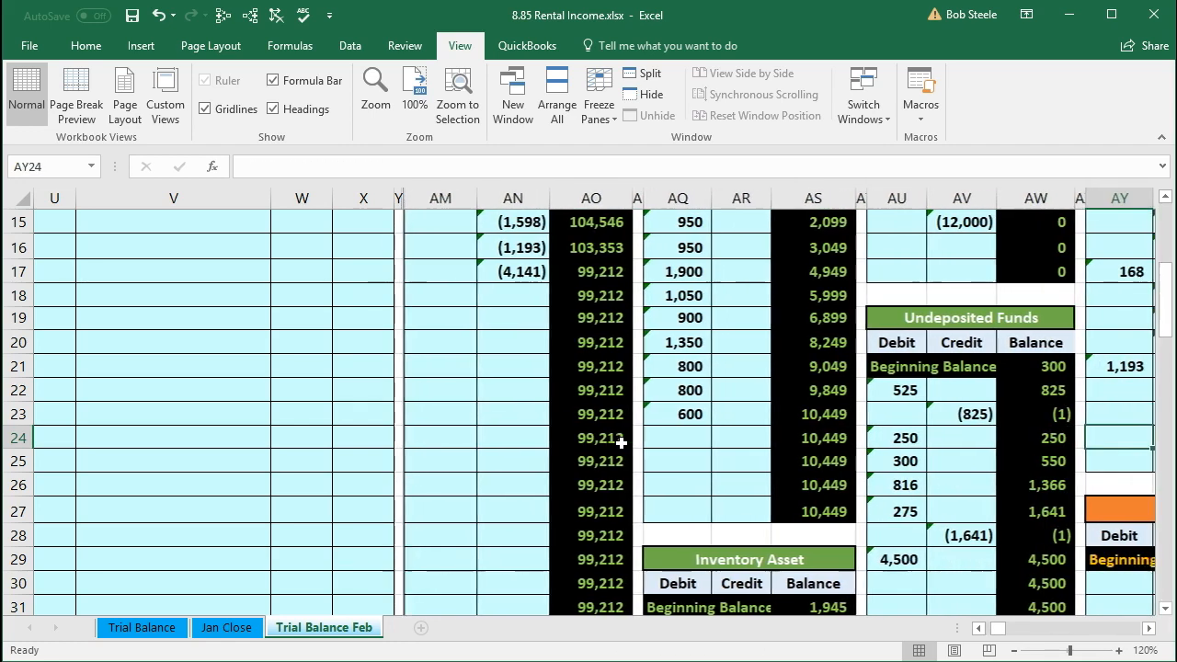
pyautogui.press('Right')
pyautogui.press('Right')
pyautogui.press('Right')
pyautogui.press('Right')
pyautogui.press('Right')
pyautogui.press('Right')
pyautogui.press('Right')
pyautogui.press('Right')
pyautogui.press('Right')
pyautogui.press('Right')
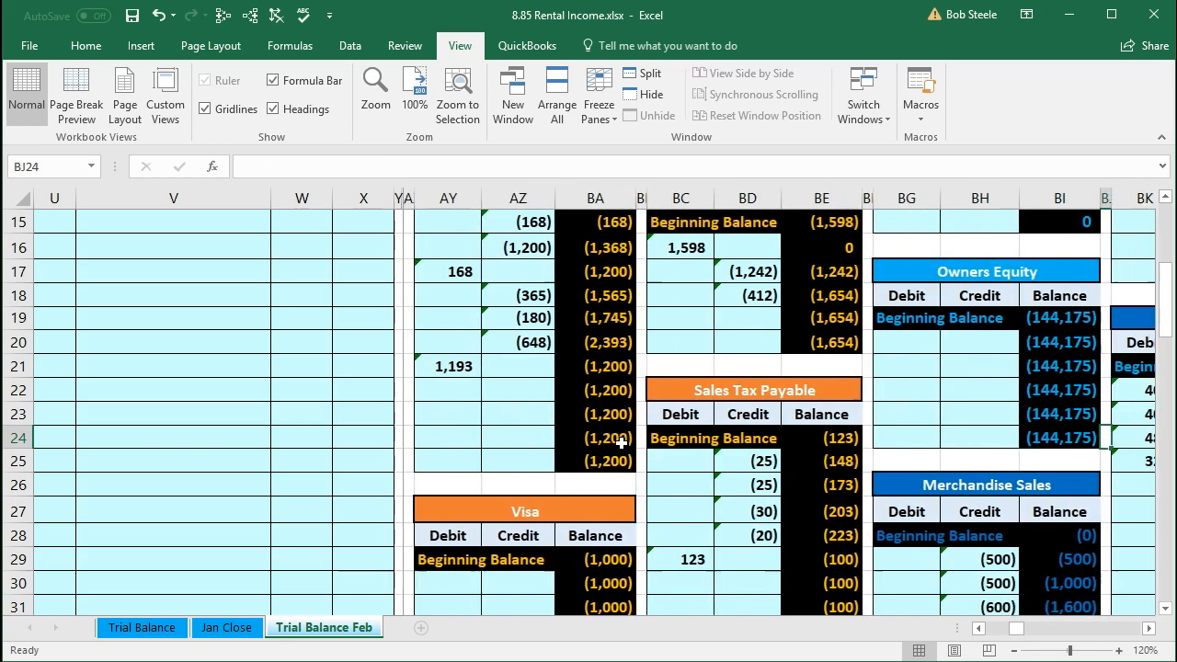
pyautogui.press('Right')
pyautogui.press('Right')
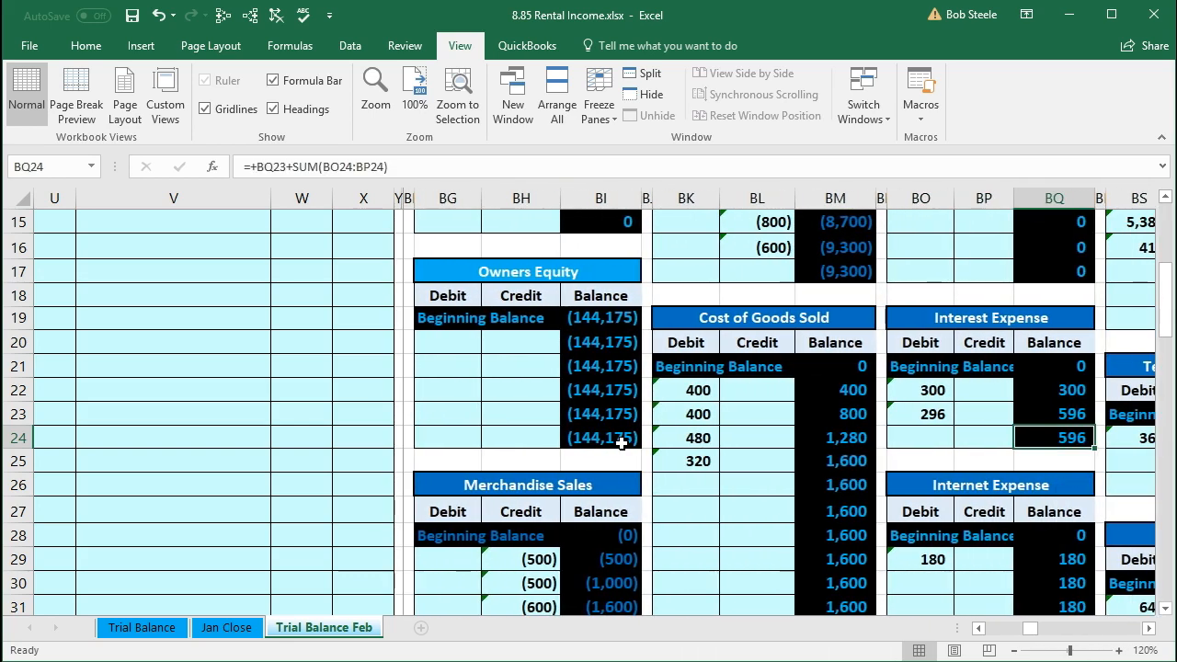
pyautogui.scroll(-5, 622, 442)
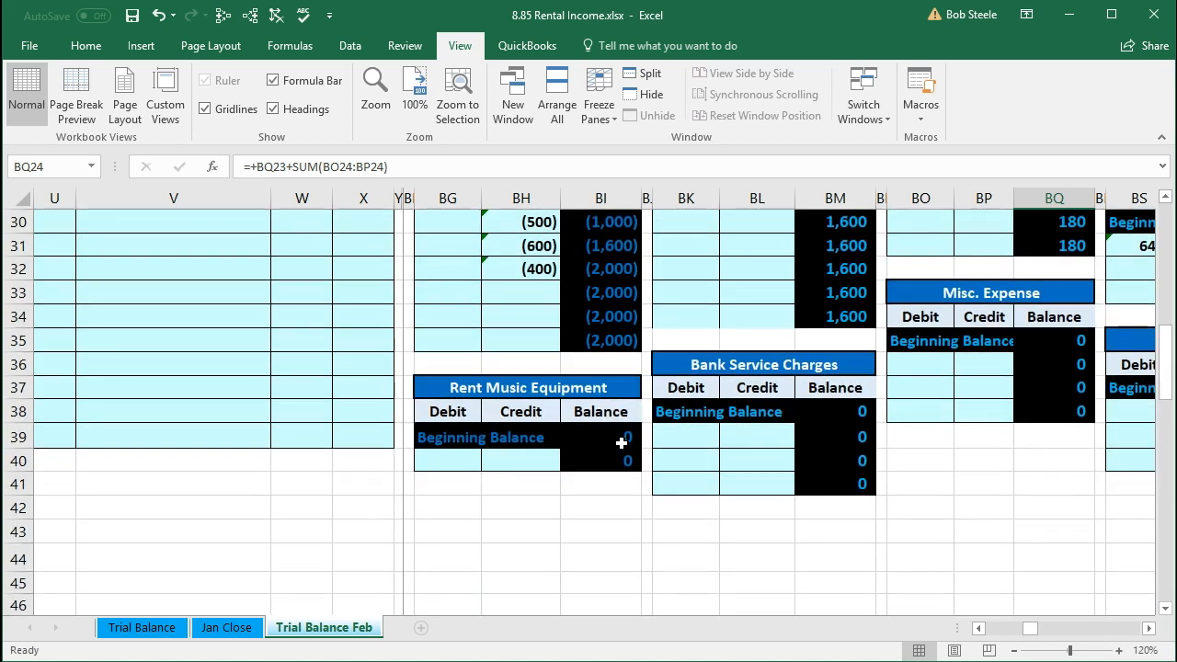
# Step: Post the 4,500 credit to the Rent Music Equipment ledger's credit column as a reference to journal cell X13
pyautogui.click(519, 457)
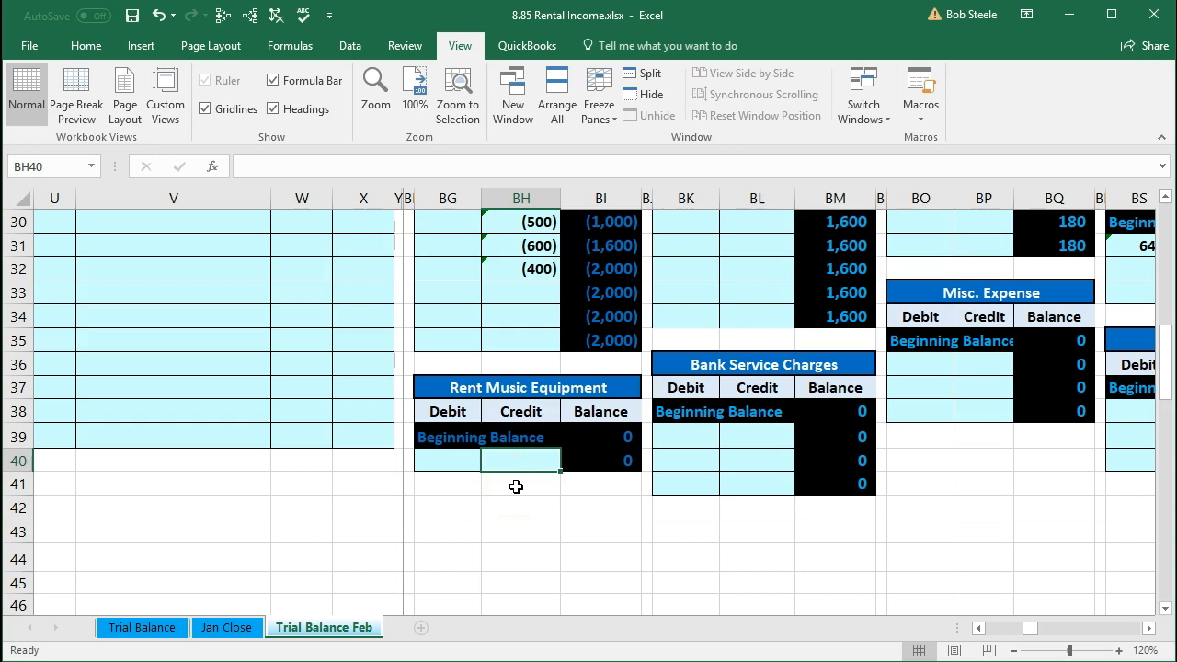
pyautogui.scroll(5, 284, 493)
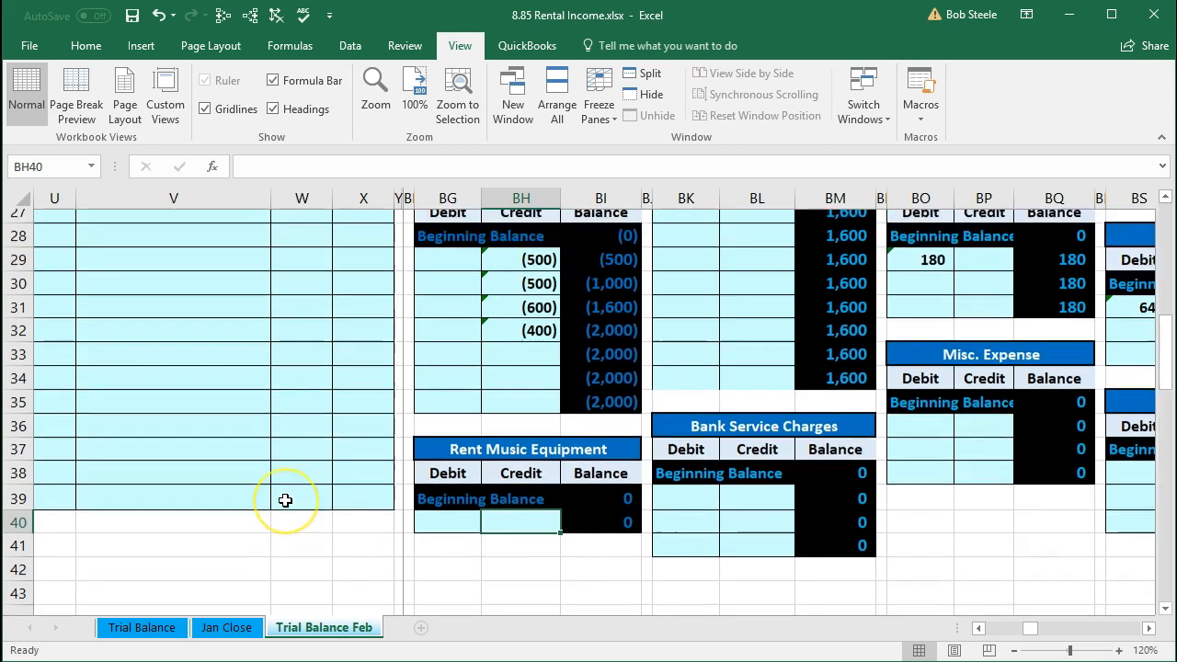
pyautogui.scroll(1, 285, 501)
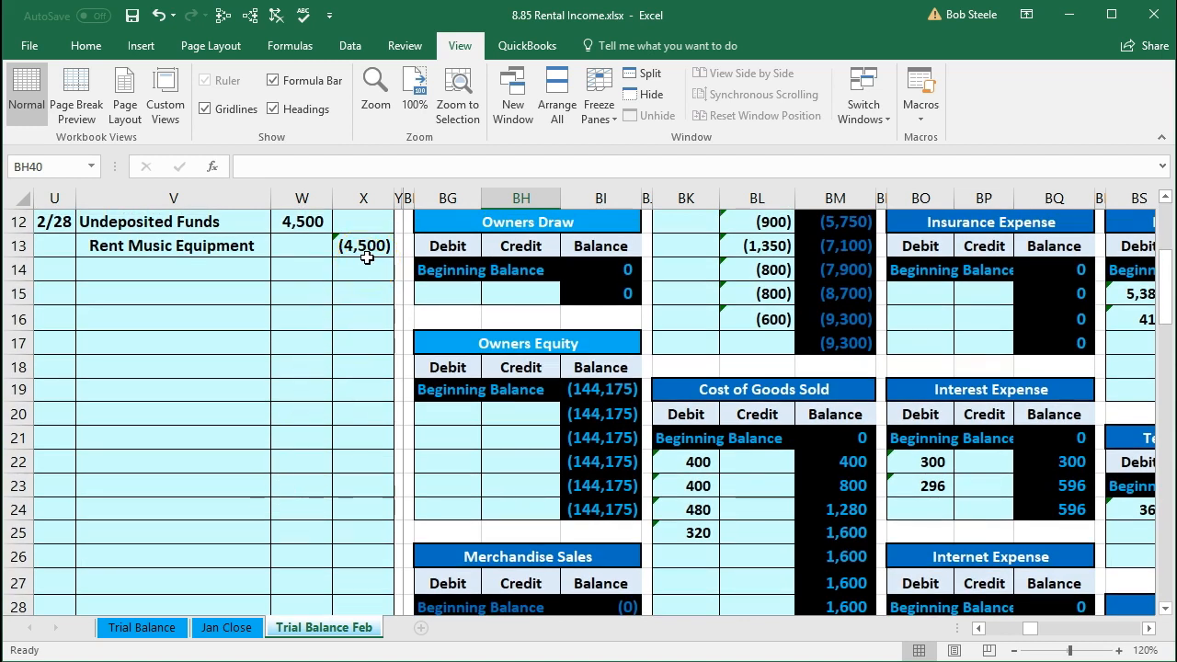
pyautogui.scroll(-6, 404, 482)
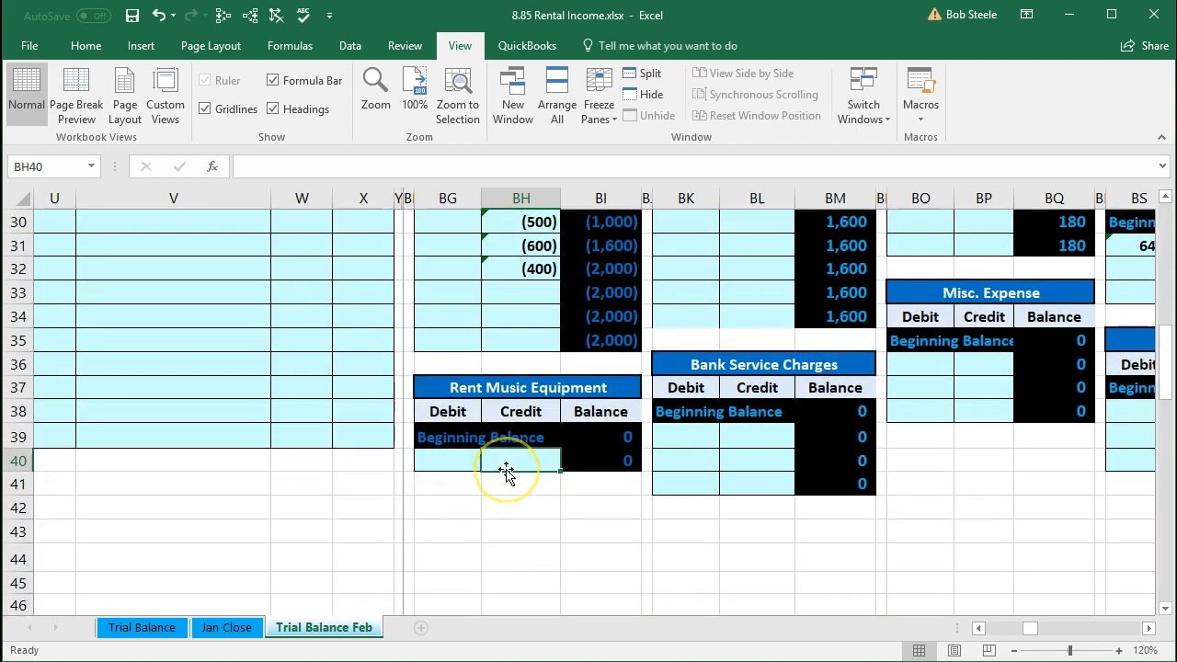
pyautogui.write('=')
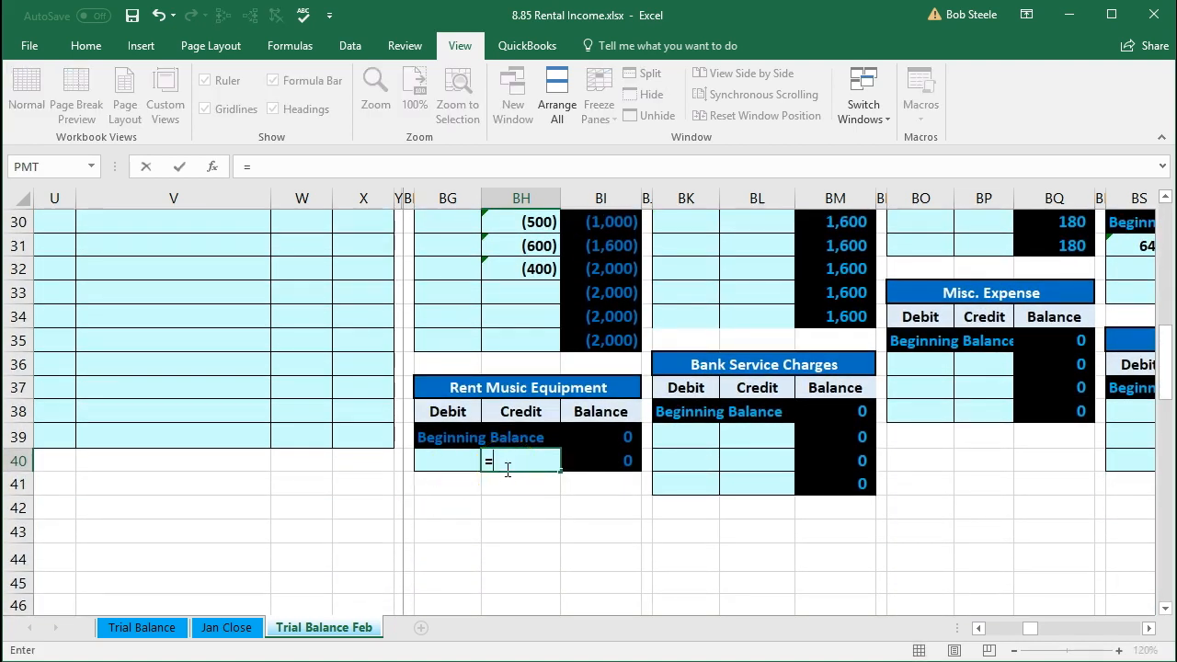
pyautogui.scroll(6, 368, 491)
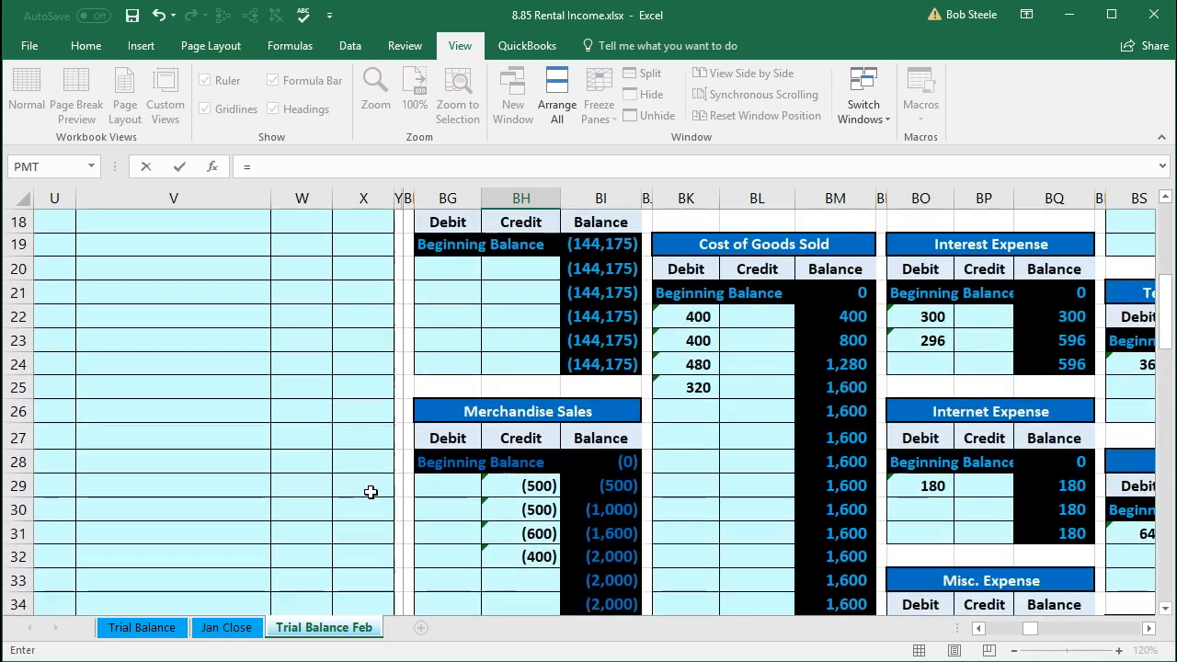
pyautogui.scroll(1, 371, 493)
pyautogui.click(367, 318)
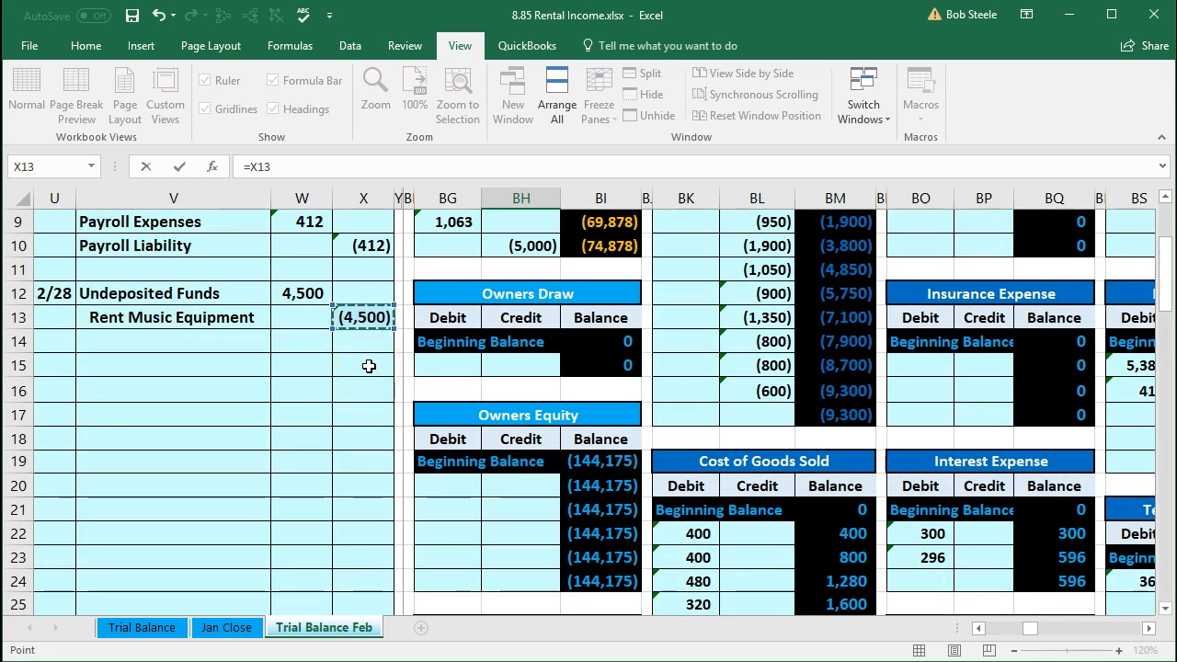
pyautogui.press('Return')
# Step: Inspect the Rent Music Equipment ledger's running balance formula, then return to its trial balance amount
pyautogui.scroll(-7, 368, 366)
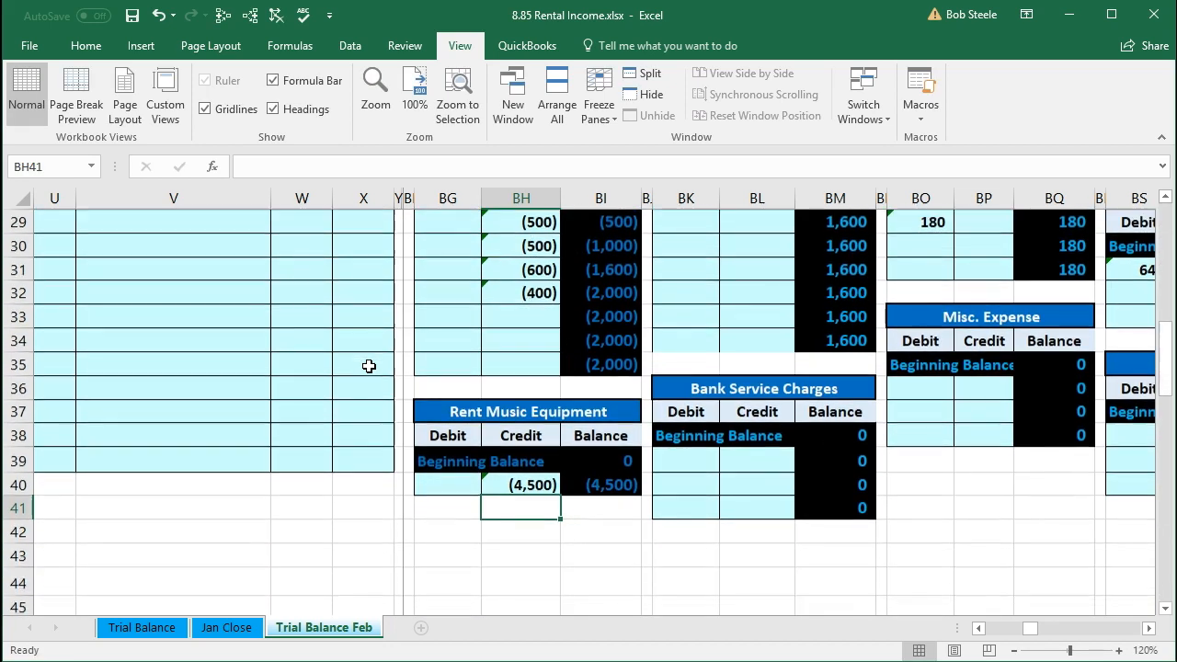
pyautogui.click(604, 493)
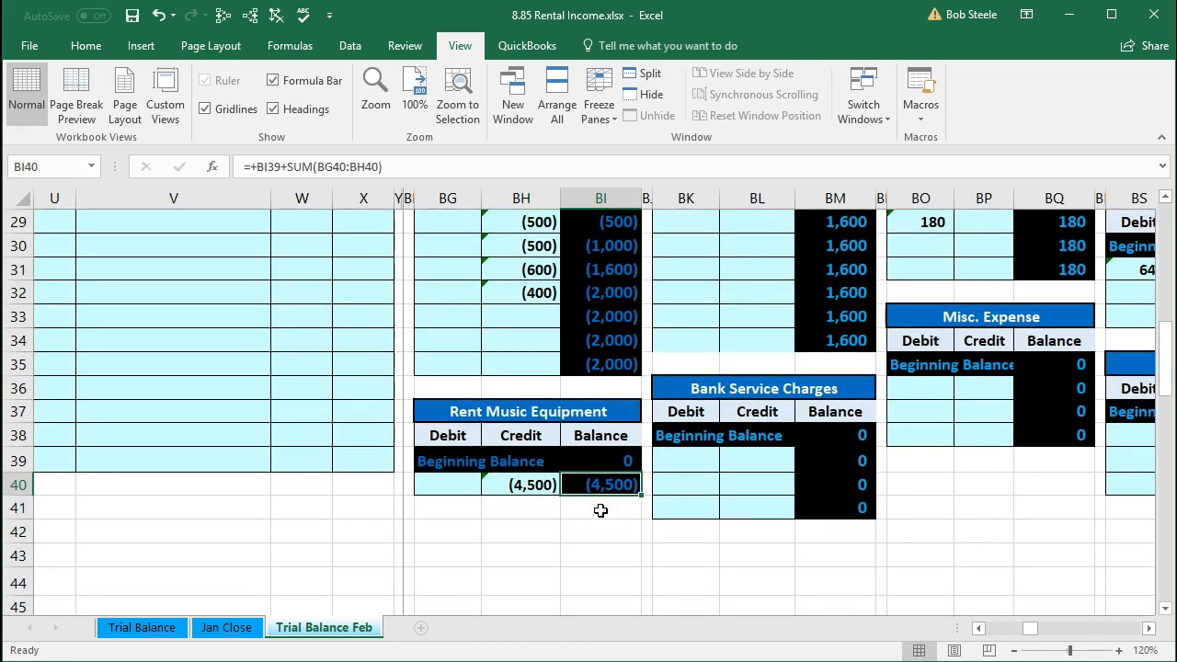
pyautogui.press('Left')
pyautogui.press('Left')
pyautogui.press('Left')
pyautogui.press('Left')
pyautogui.press('Left')
pyautogui.press('Left')
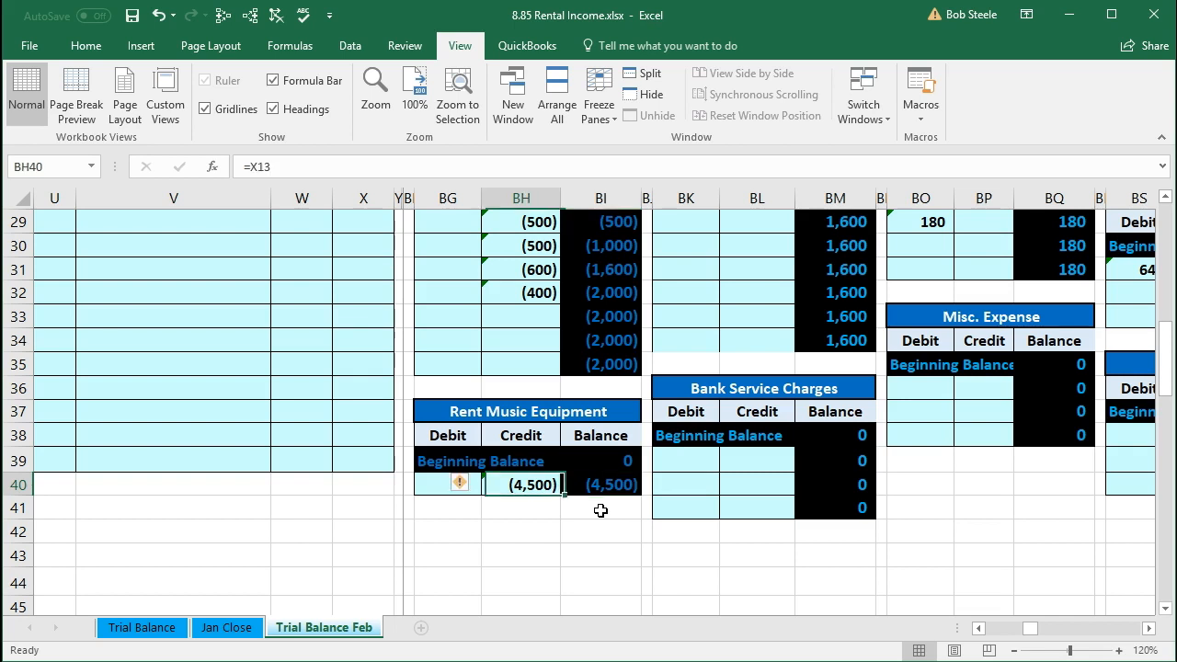
pyautogui.press('Left')
pyautogui.press('Left')
pyautogui.press('Left')
pyautogui.press('Left')
pyautogui.press('Left')
pyautogui.press('Left')
pyautogui.press('Left')
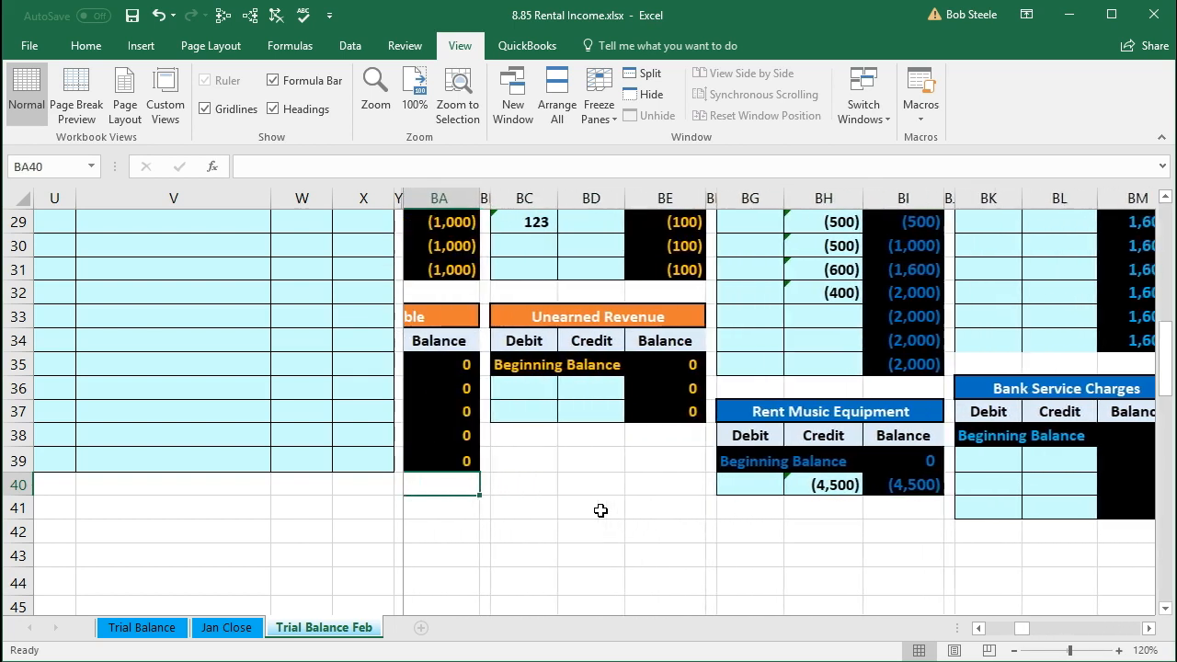
pyautogui.press('Left')
pyautogui.press('Left')
pyautogui.press('Left')
pyautogui.press('Left')
pyautogui.press('Left')
pyautogui.press('Left')
pyautogui.press('Left')
pyautogui.press('Left')
pyautogui.press('Left')
pyautogui.press('Left')
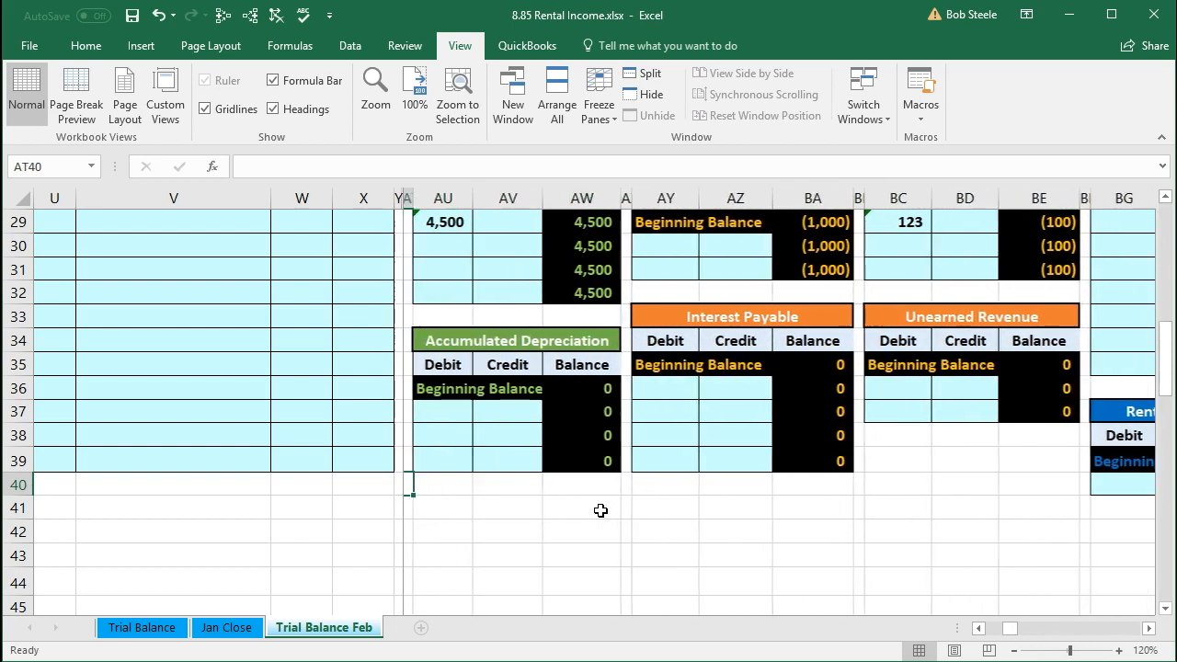
pyautogui.press('Left')
pyautogui.press('Left')
pyautogui.press('Left')
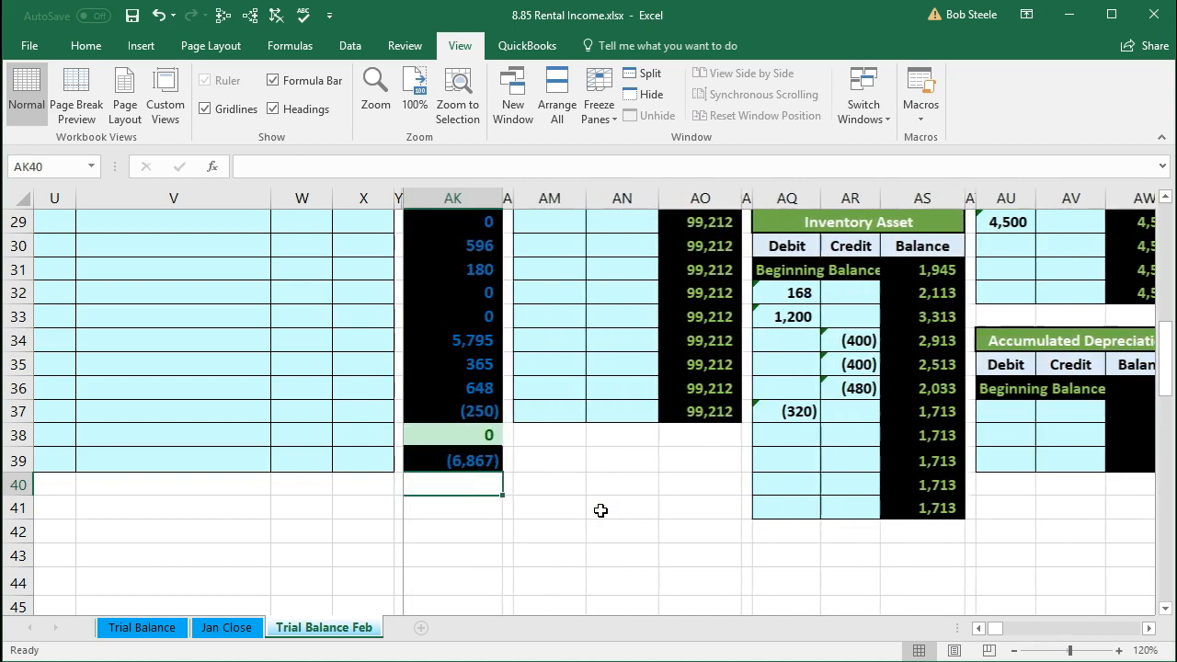
pyautogui.scroll(3, 600, 510)
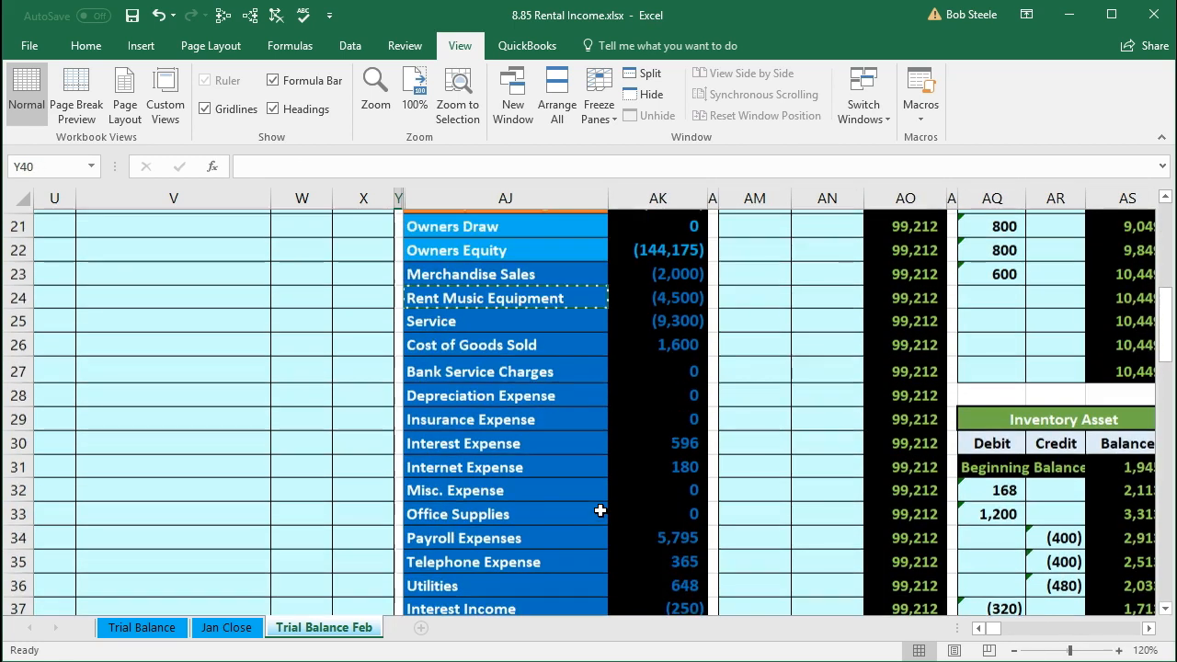
pyautogui.click(666, 321)
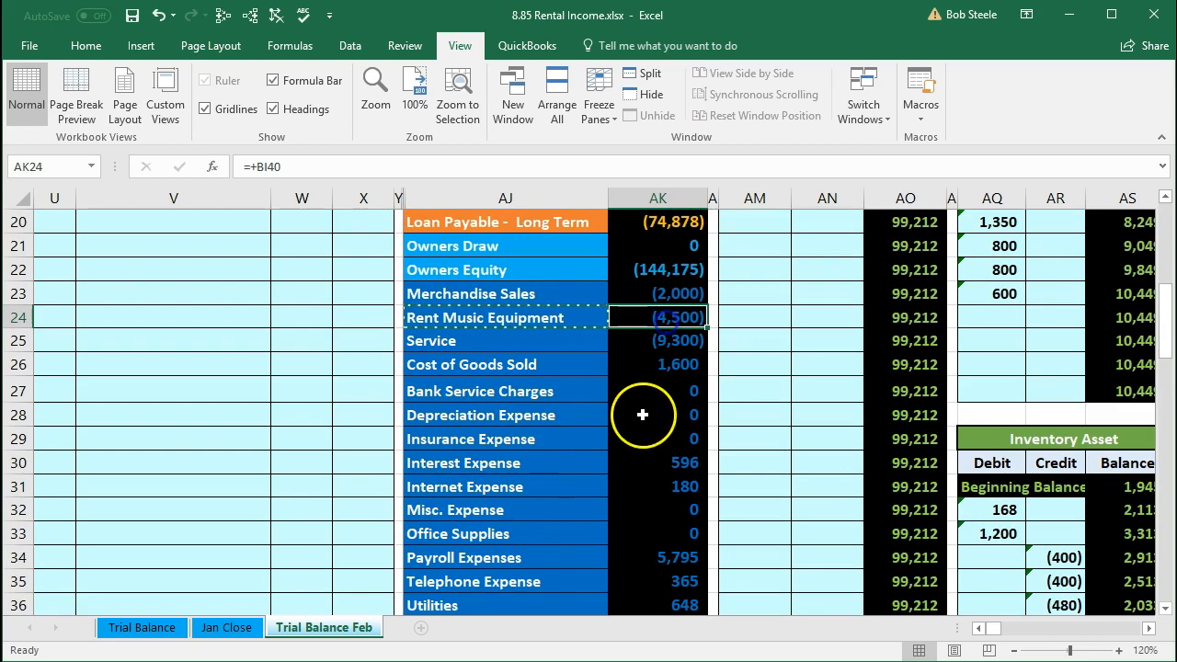
# Step: Inspect the Net Income formula beneath the total debits minus credits row of the trial balance
pyautogui.scroll(-1, 621, 497)
pyautogui.scroll(-3, 621, 496)
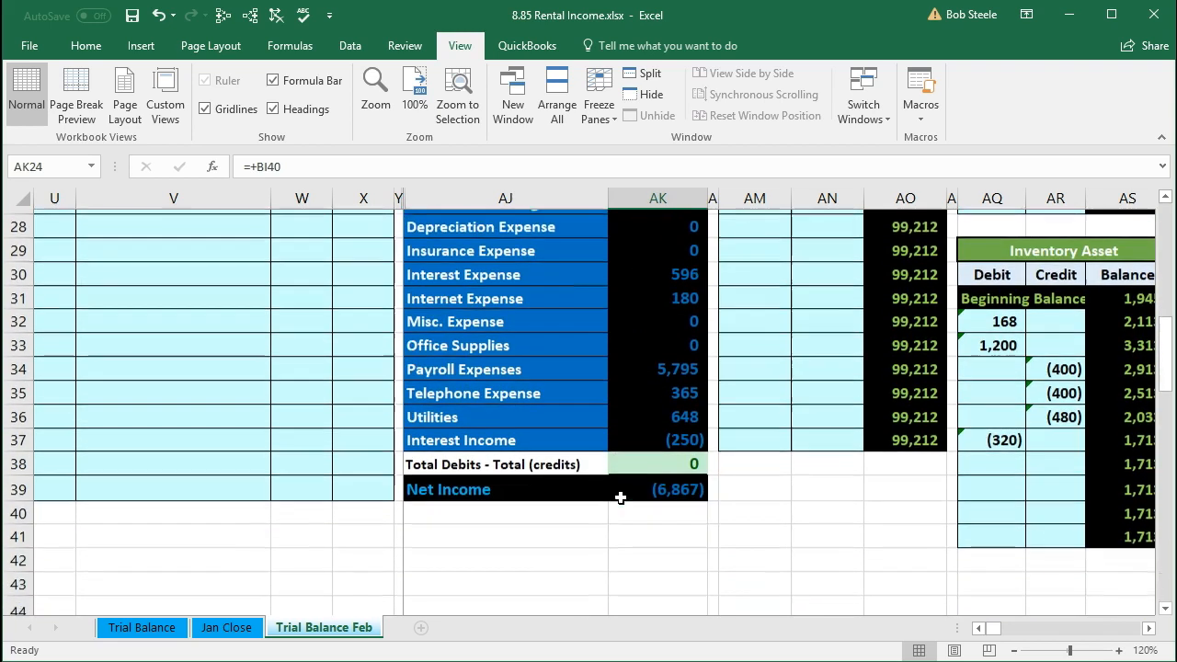
pyautogui.click(636, 465)
pyautogui.doubleClick(637, 464)
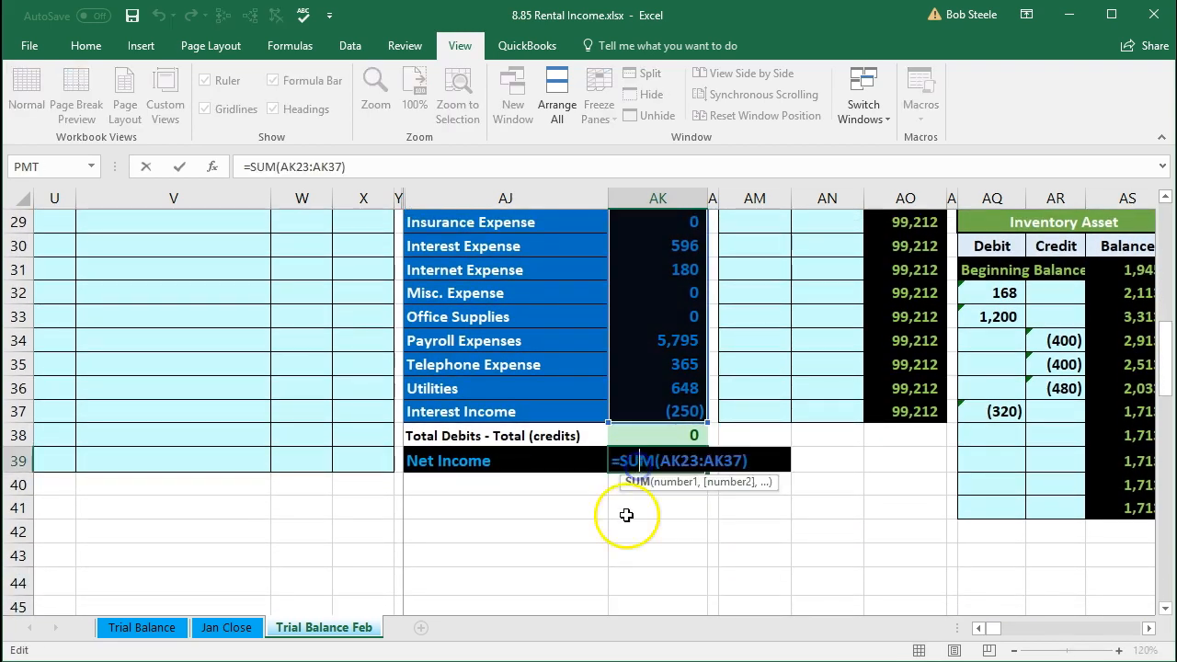
pyautogui.scroll(4, 625, 512)
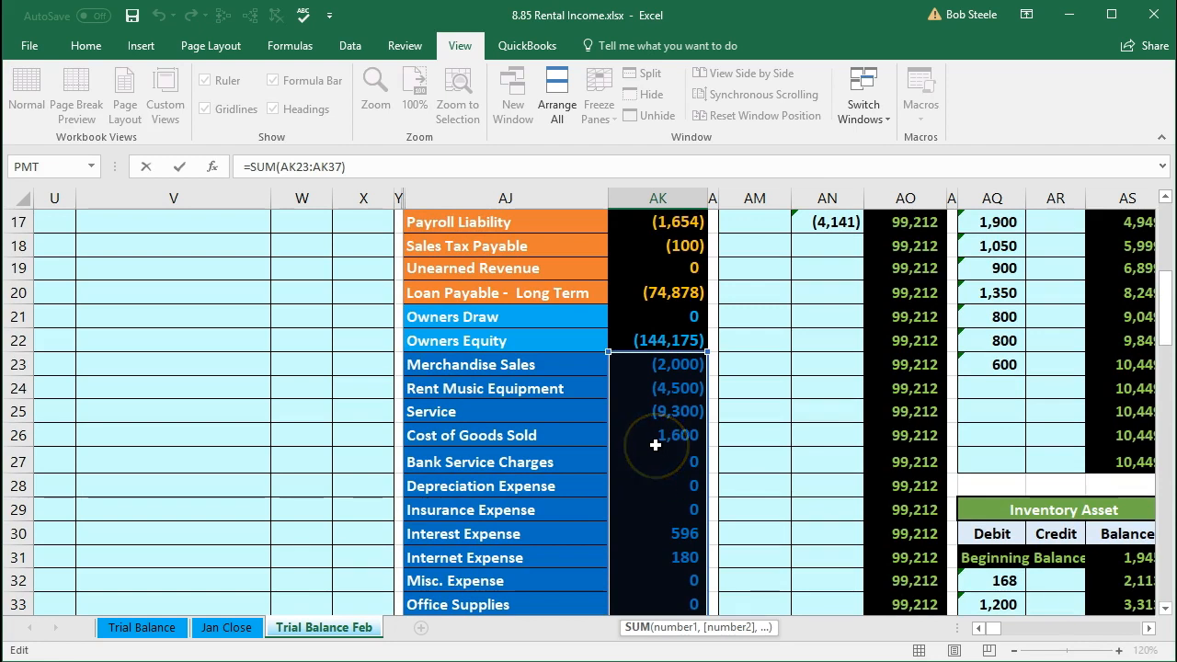
pyautogui.scroll(-1, 655, 446)
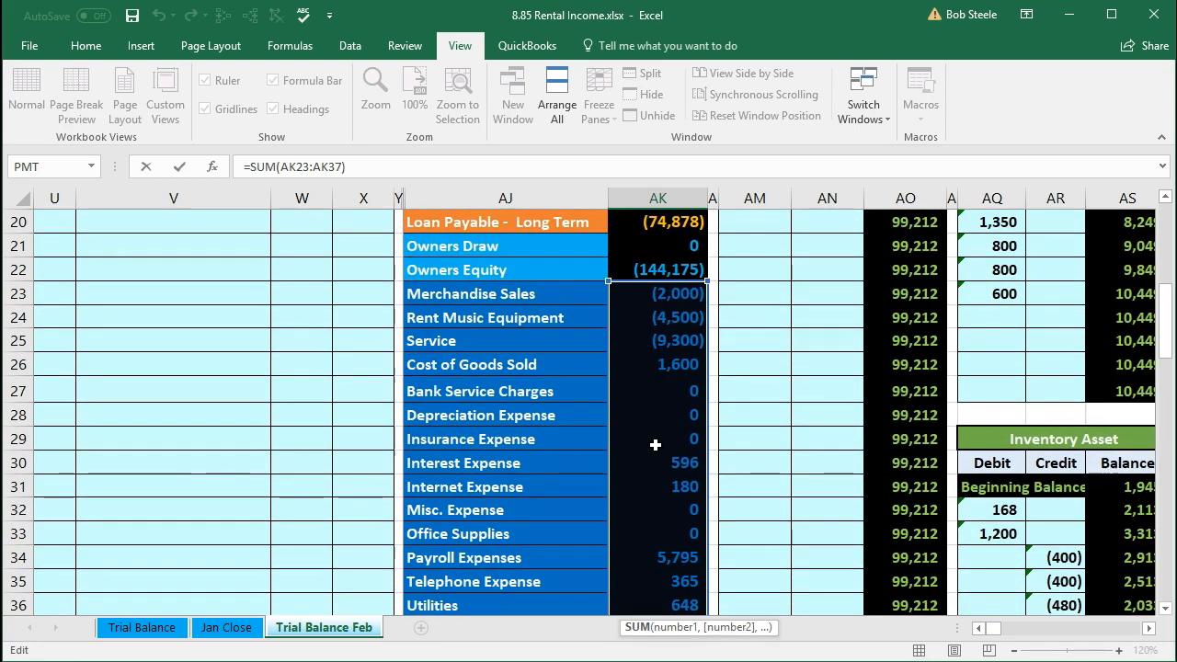
pyautogui.press('Return')
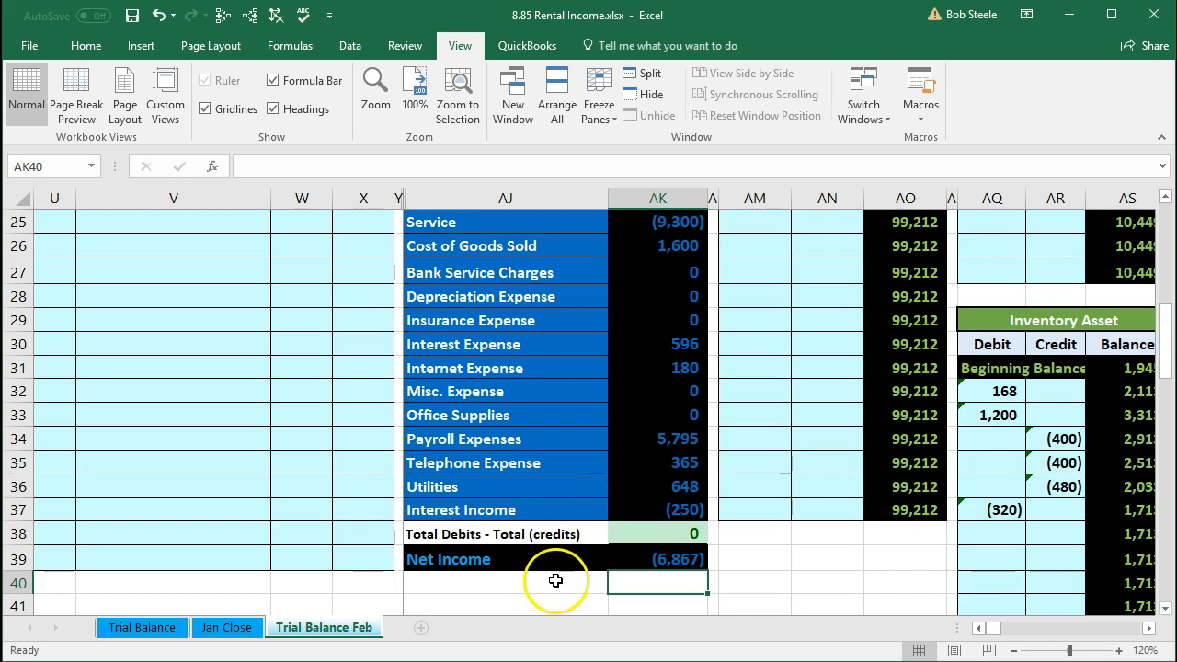
pyautogui.click(619, 558)
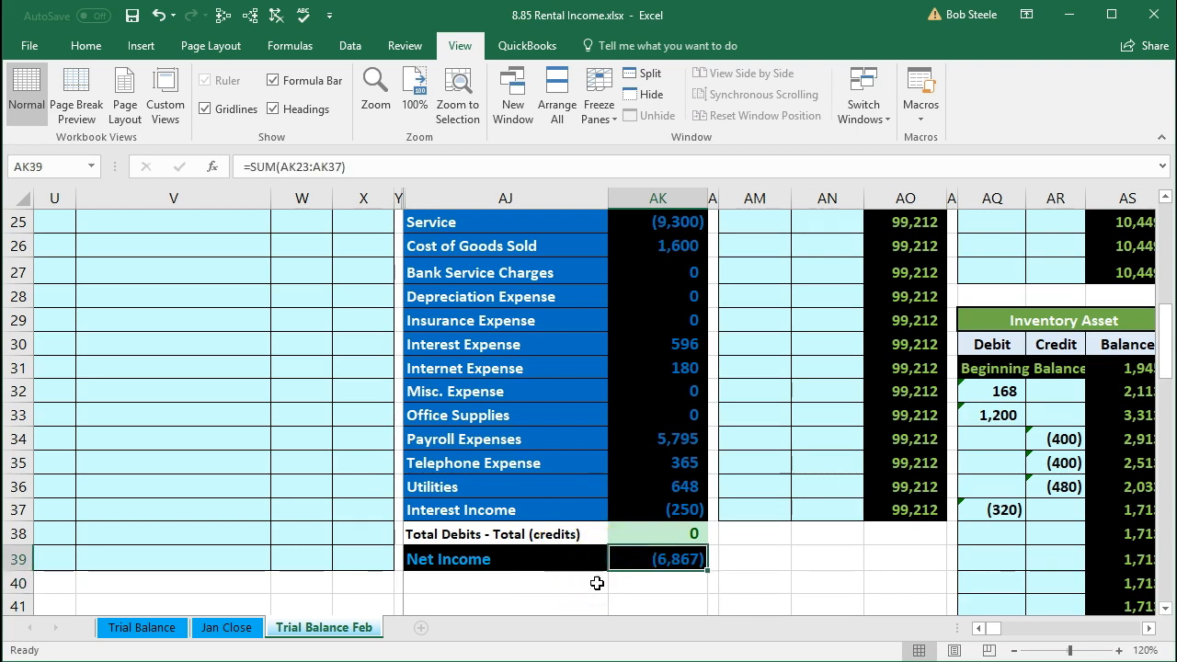
# Step: Unfreeze the panes on the Trial Balance Feb sheet and review the trial balance amounts
pyautogui.scroll(5, 597, 583)
pyautogui.scroll(3, 497, 568)
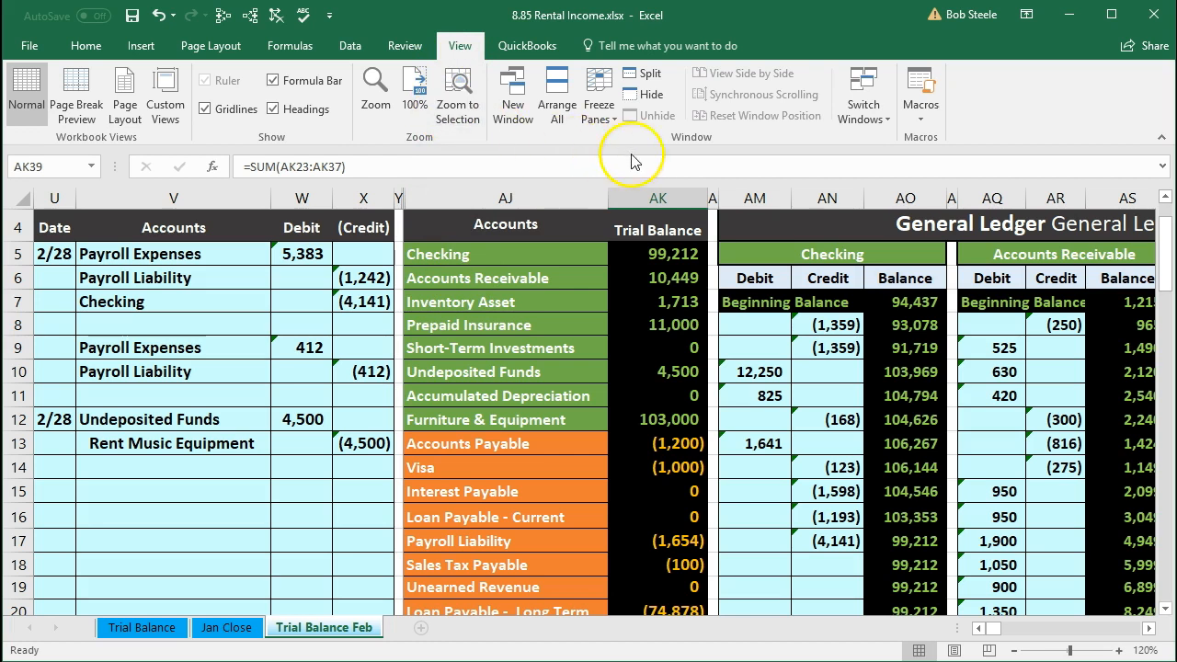
pyautogui.click(594, 112)
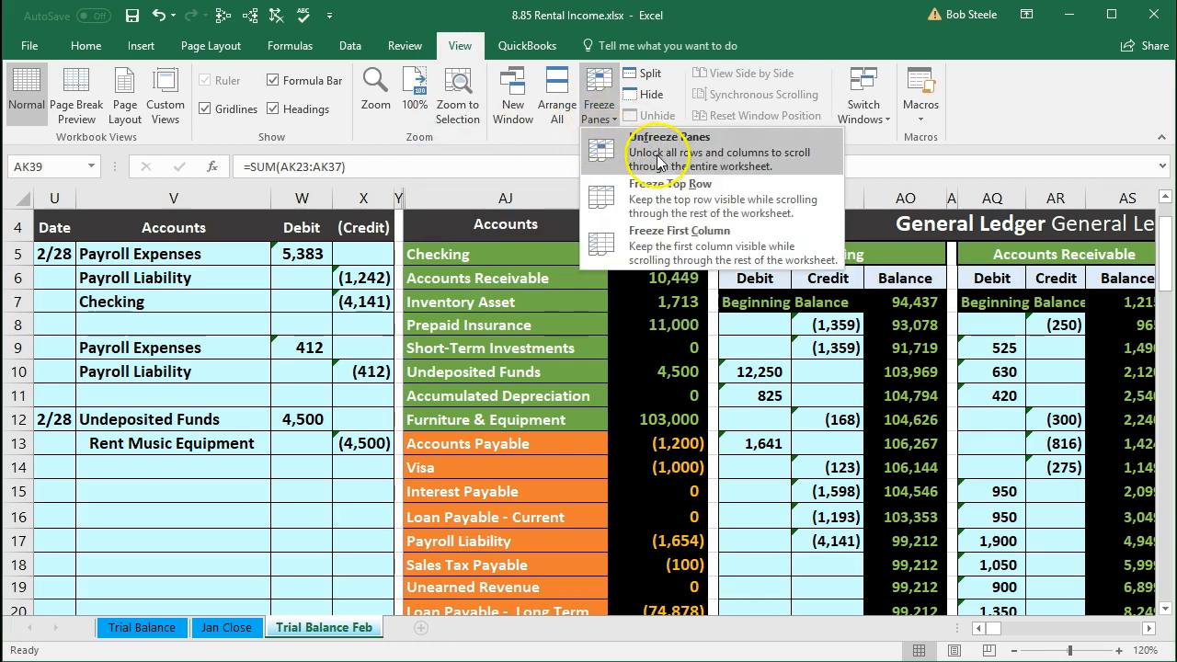
pyautogui.click(677, 158)
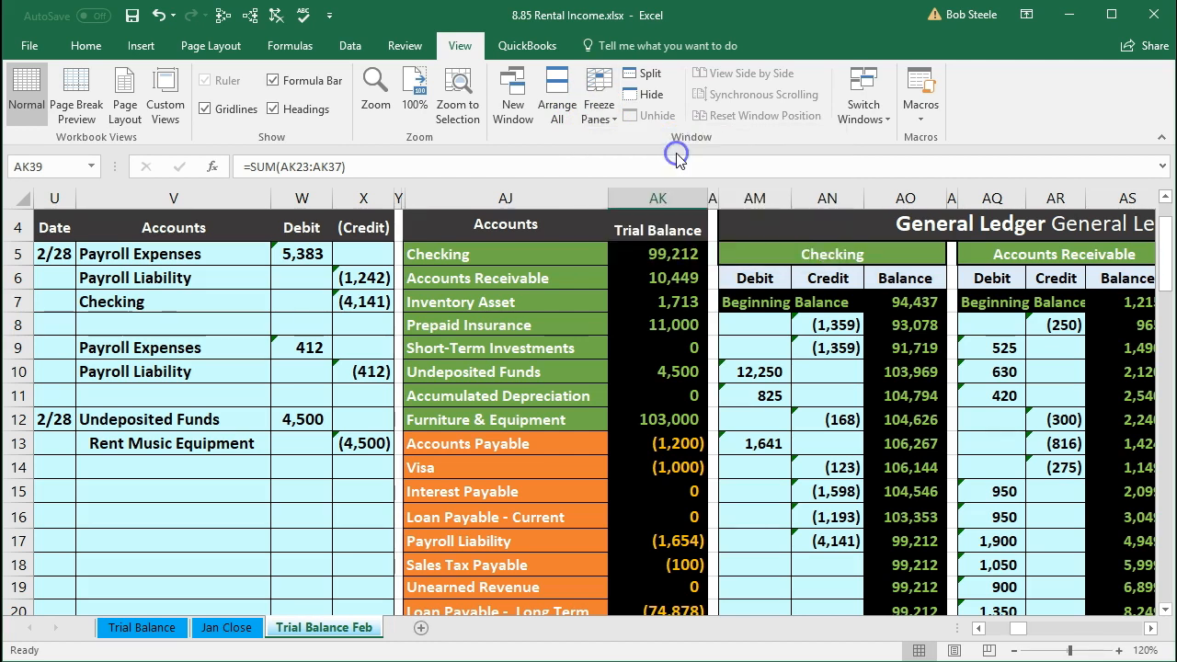
pyautogui.click(587, 416)
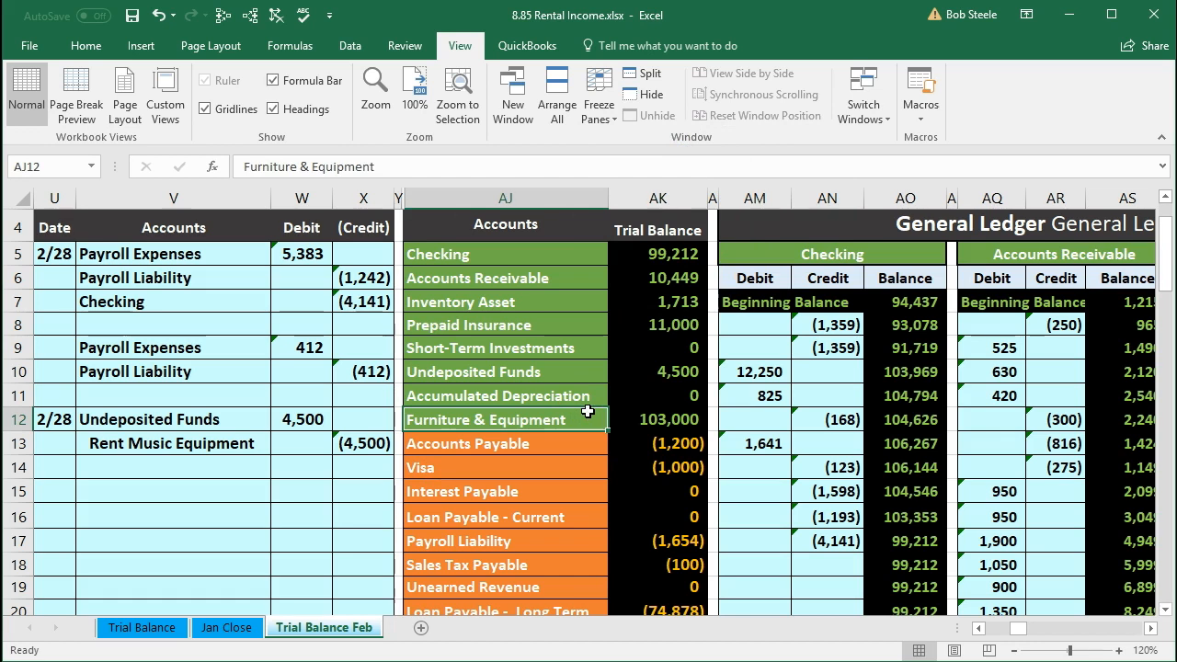
pyautogui.click(620, 370)
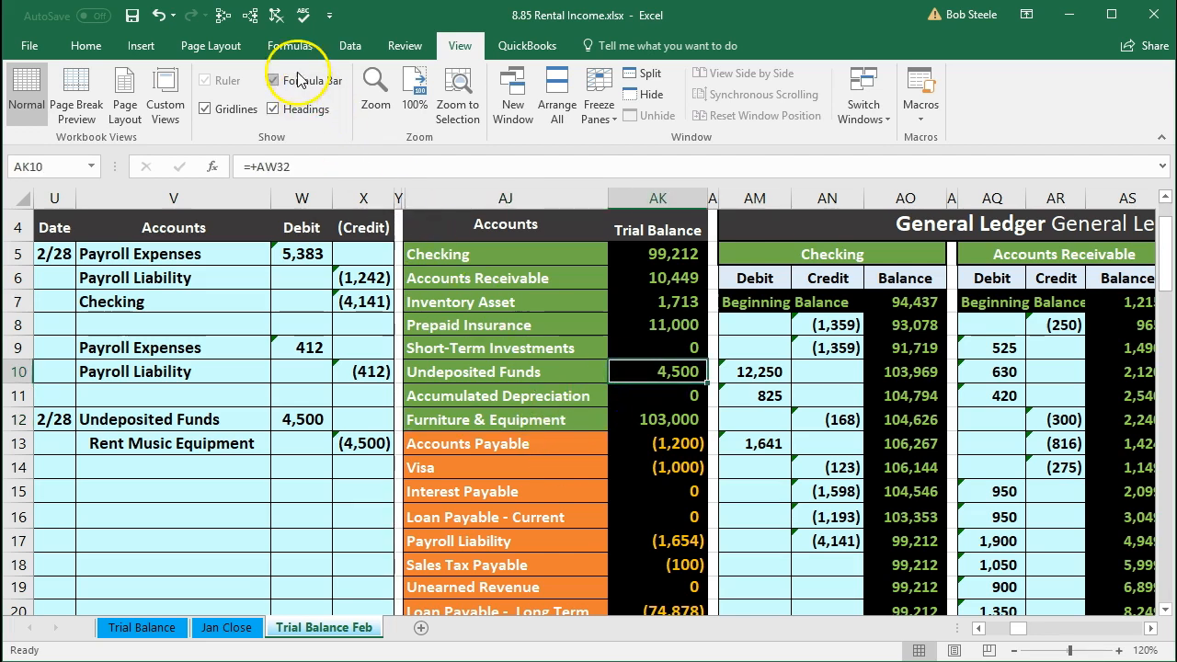
# Step: Trace the dependents of the Undeposited Funds and Rent Music Equipment trial balance amounts
pyautogui.click(252, 16)
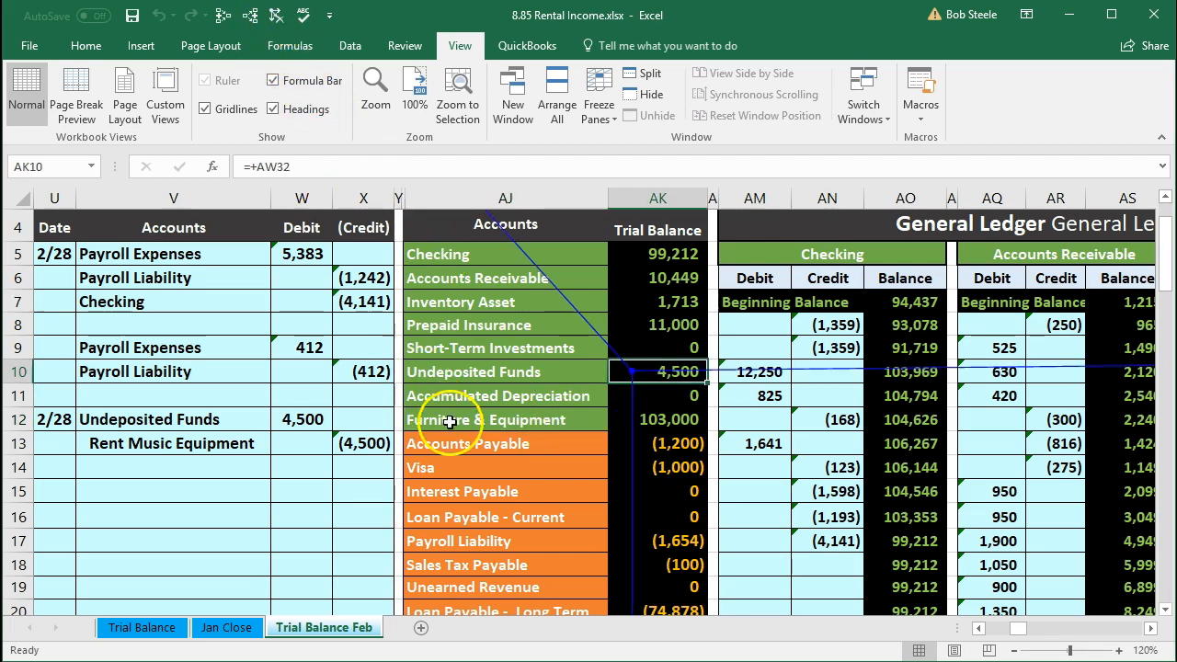
pyautogui.scroll(-3, 449, 421)
pyautogui.click(648, 486)
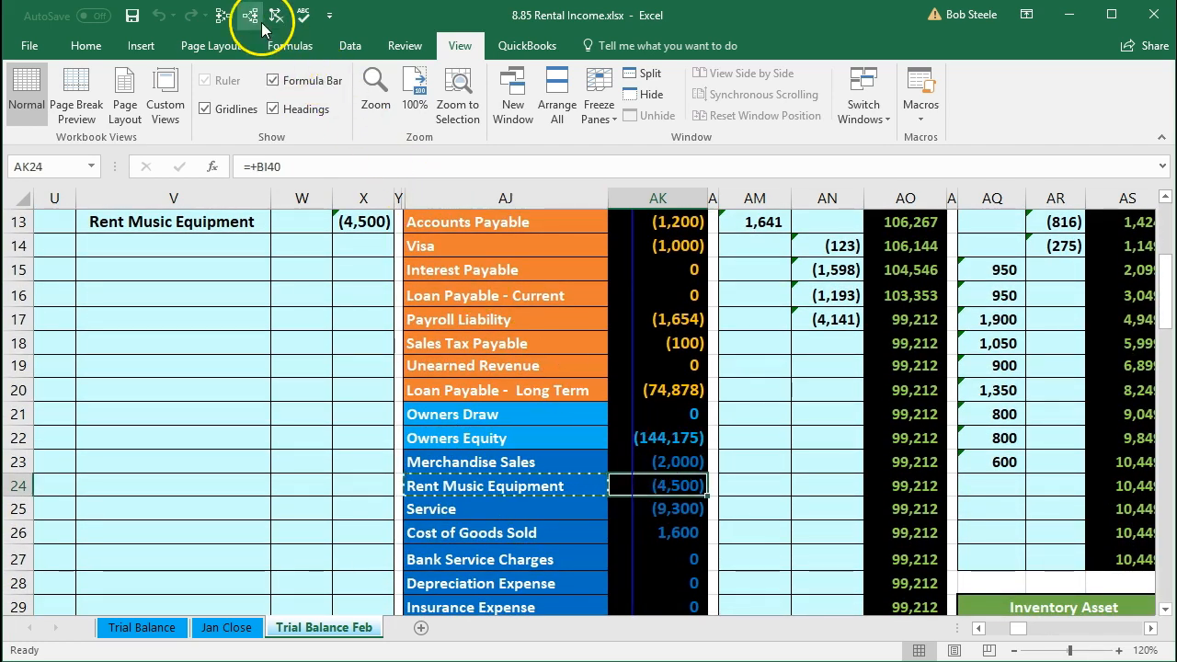
pyautogui.click(223, 16)
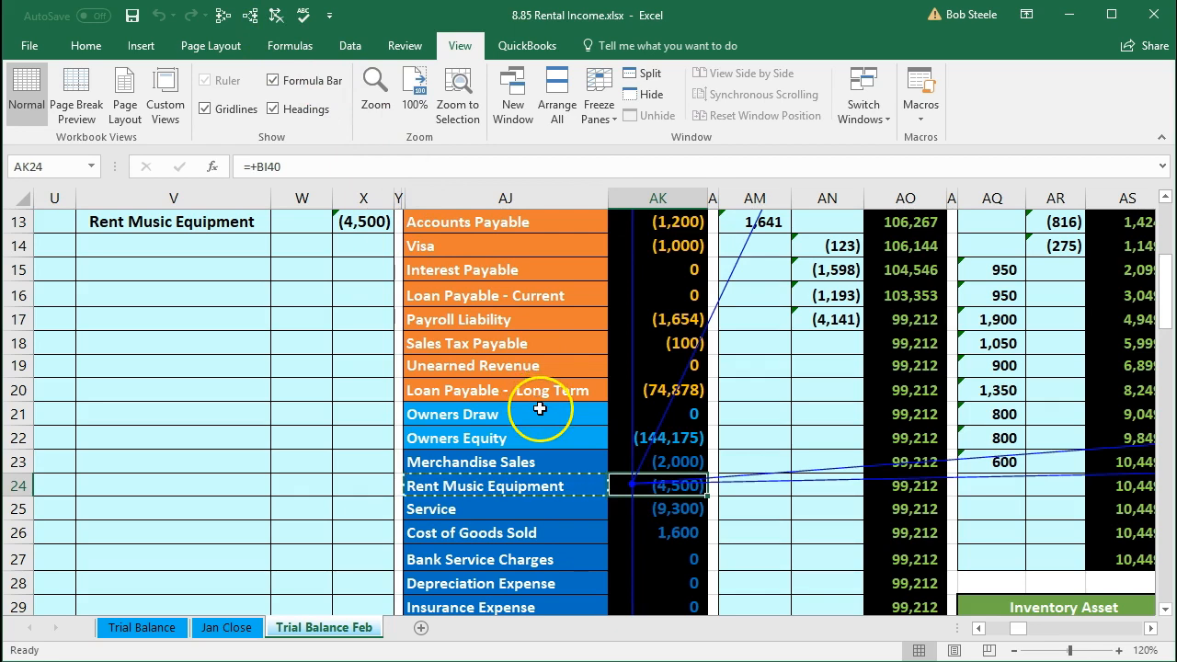
# Step: Follow the trace arrows across the general ledger accounts to the financial statements area
pyautogui.scroll(3, 539, 408)
pyautogui.click(668, 406)
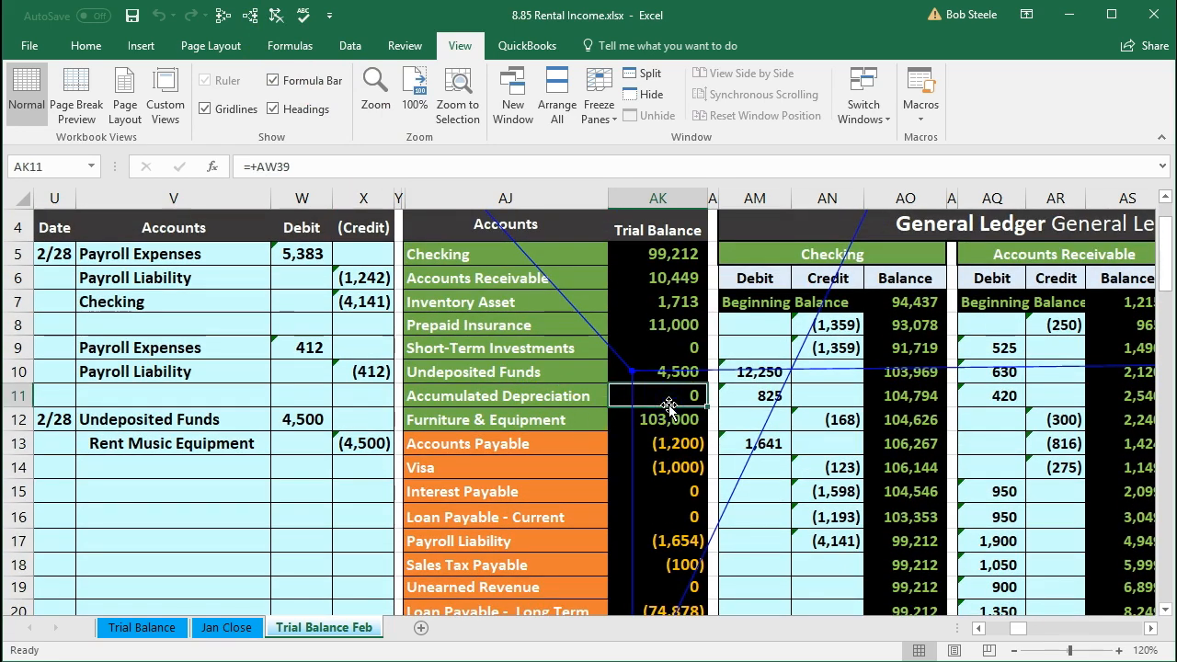
pyautogui.press('Right')
pyautogui.press('Right')
pyautogui.press('Right')
pyautogui.press('Right')
pyautogui.press('Right')
pyautogui.press('Right')
pyautogui.press('Right')
pyautogui.press('Right')
pyautogui.press('Right')
pyautogui.press('Right')
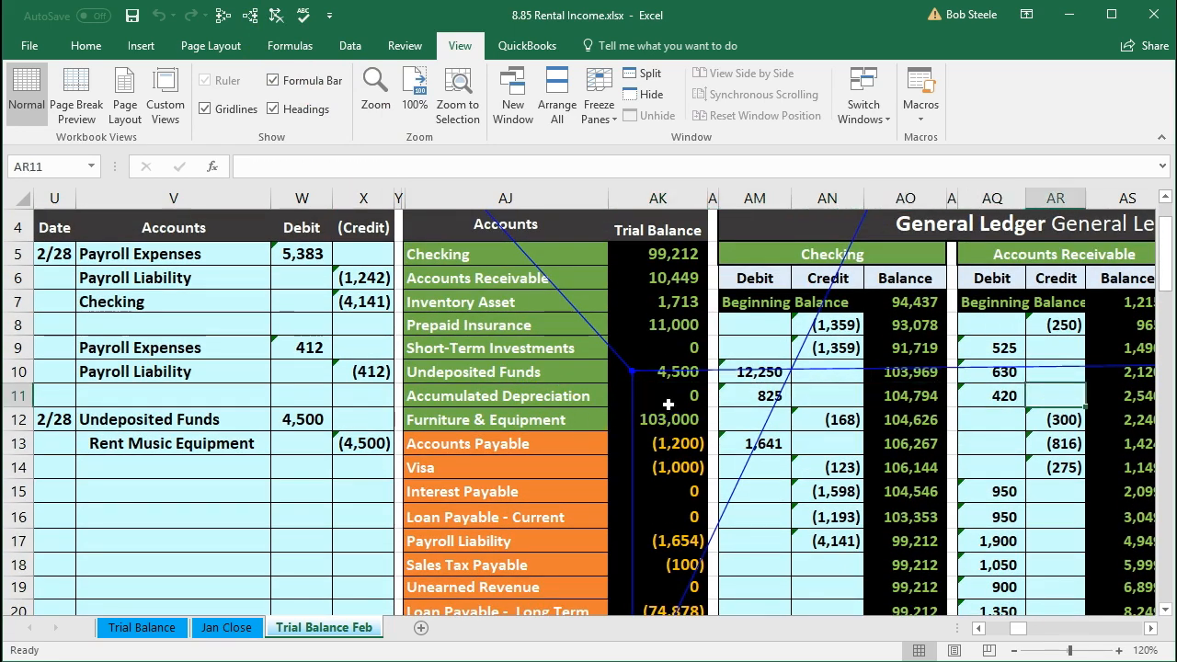
pyautogui.press('Right')
pyautogui.press('Right')
pyautogui.press('Right')
pyautogui.press('Right')
pyautogui.press('Right')
pyautogui.press('Right')
pyautogui.press('Right')
pyautogui.press('Right')
pyautogui.press('Right')
pyautogui.press('Right')
pyautogui.press('Right')
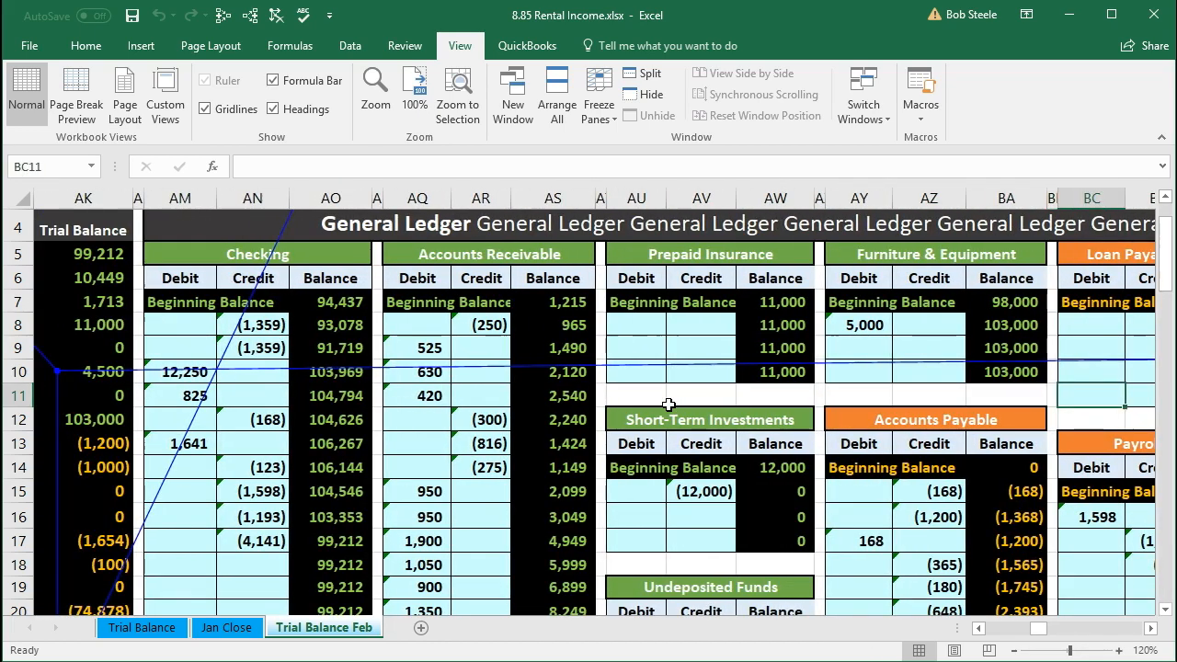
pyautogui.press('Right')
pyautogui.press('Right')
pyautogui.press('Right')
pyautogui.press('Right')
pyautogui.press('Right')
pyautogui.press('Right')
pyautogui.press('Right')
pyautogui.press('Right')
pyautogui.press('Right')
pyautogui.press('Right')
pyautogui.press('Right')
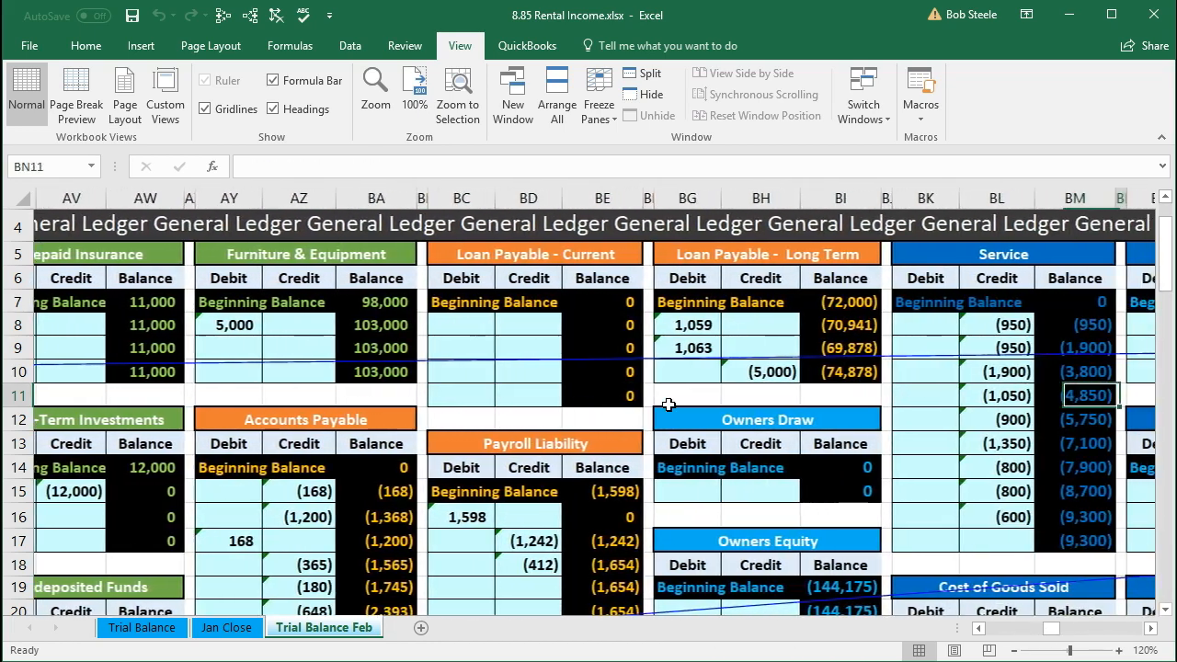
pyautogui.press('Right')
pyautogui.press('Right')
pyautogui.press('Right')
pyautogui.press('Right')
pyautogui.press('Right')
pyautogui.press('Right')
pyautogui.press('Right')
pyautogui.press('Right')
pyautogui.press('Right')
pyautogui.press('Right')
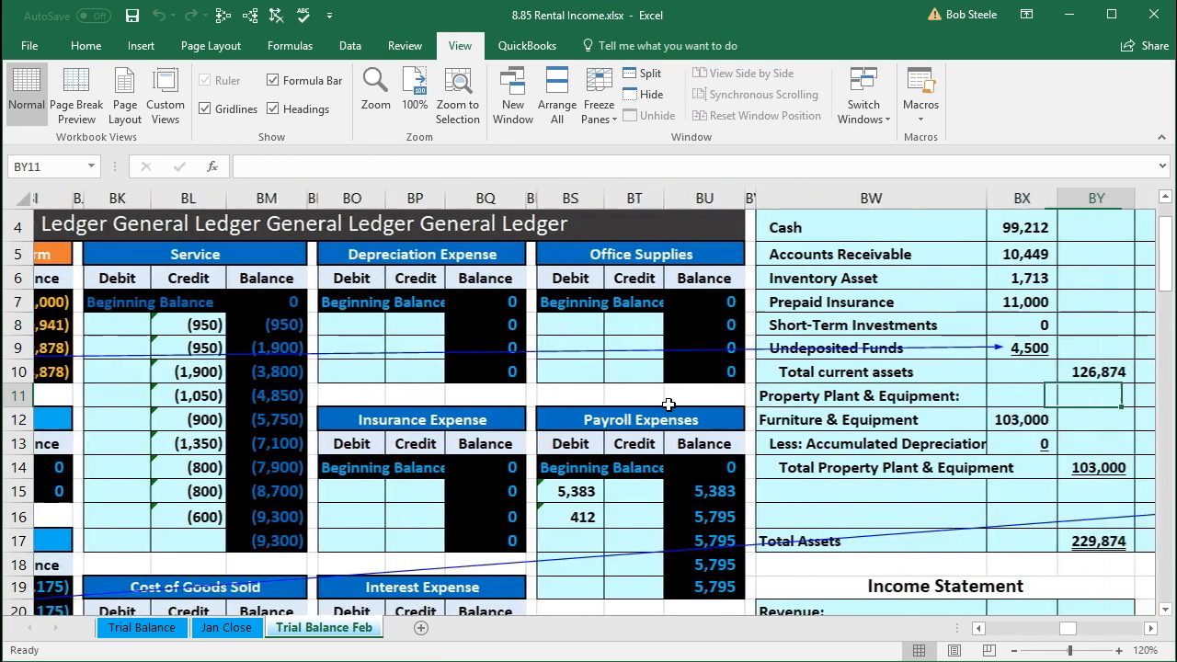
pyautogui.press('Right')
pyautogui.press('Right')
pyautogui.press('Right')
pyautogui.press('Right')
pyautogui.press('Right')
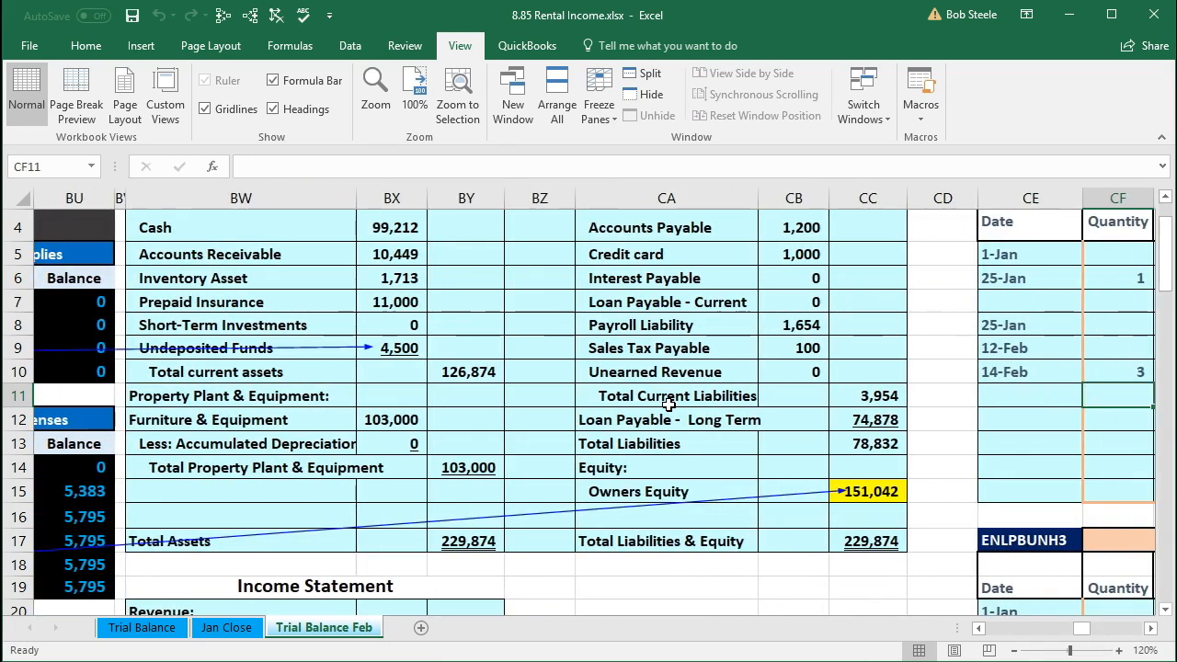
# Step: Inspect the balance sheet's Undeposited Funds amount and the total assets and total liabilities and equity formulas
pyautogui.scroll(1, 668, 405)
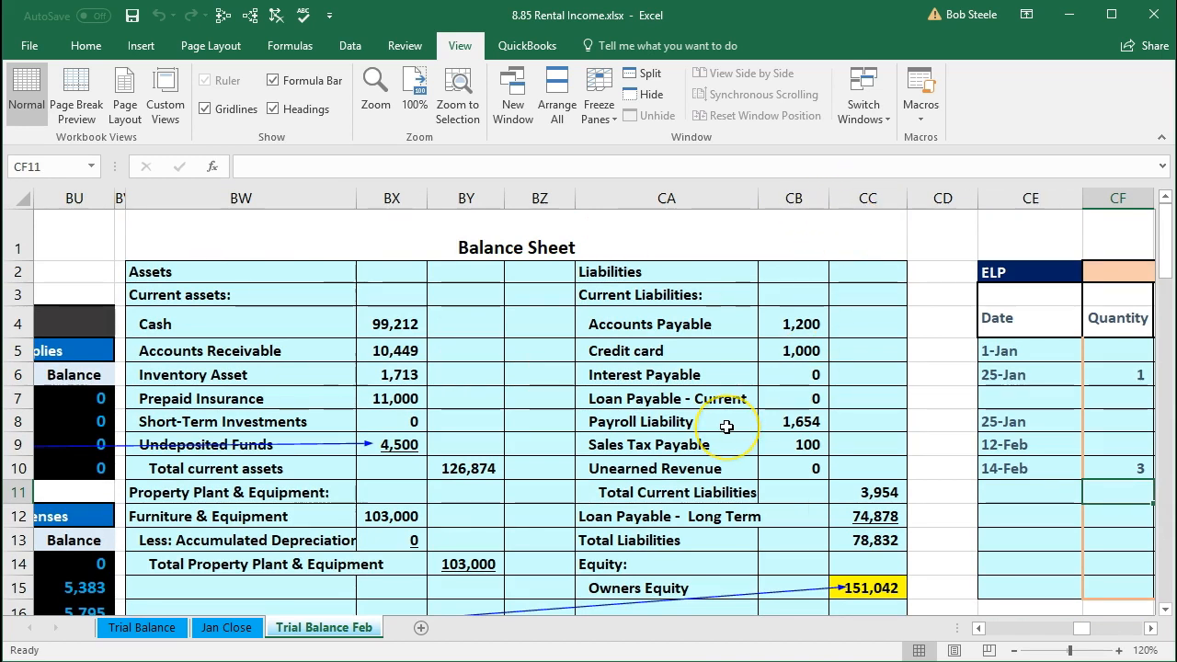
pyautogui.click(410, 443)
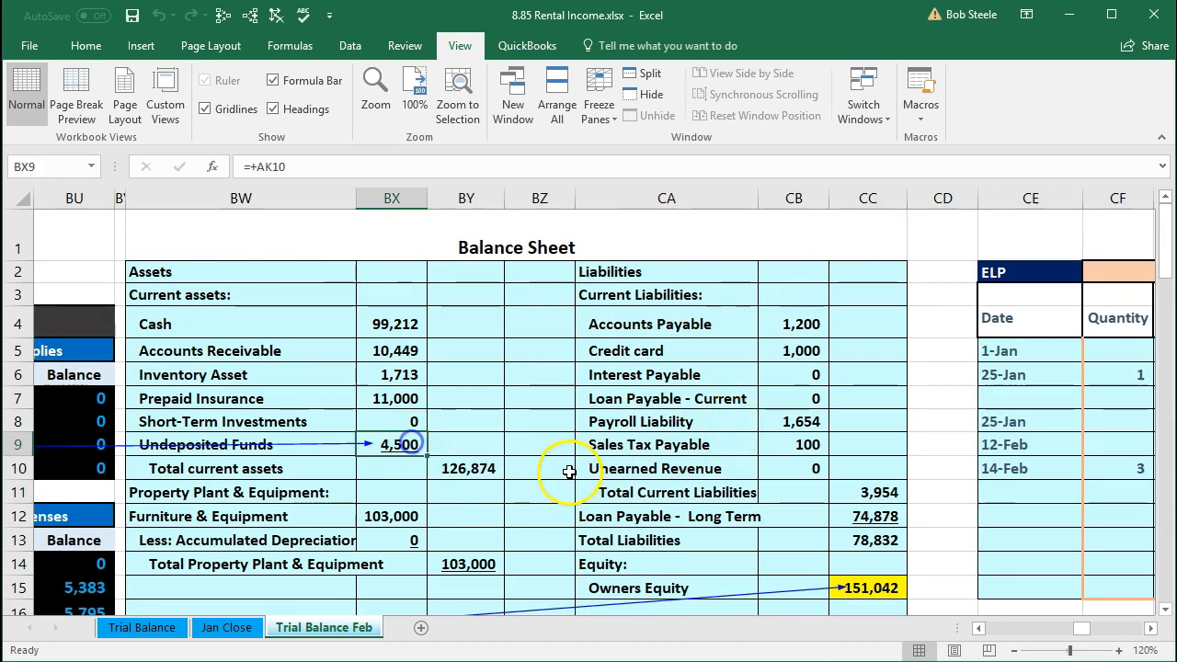
pyautogui.scroll(-1, 570, 472)
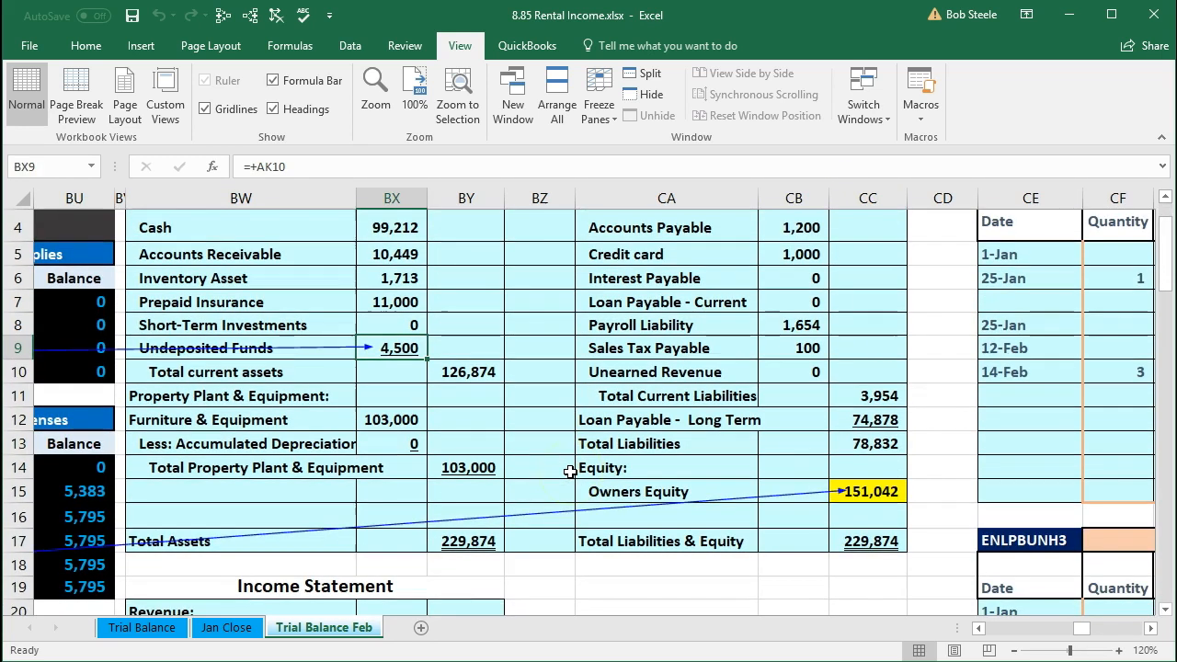
pyautogui.click(480, 546)
pyautogui.scroll(-1, 552, 533)
pyautogui.click(856, 469)
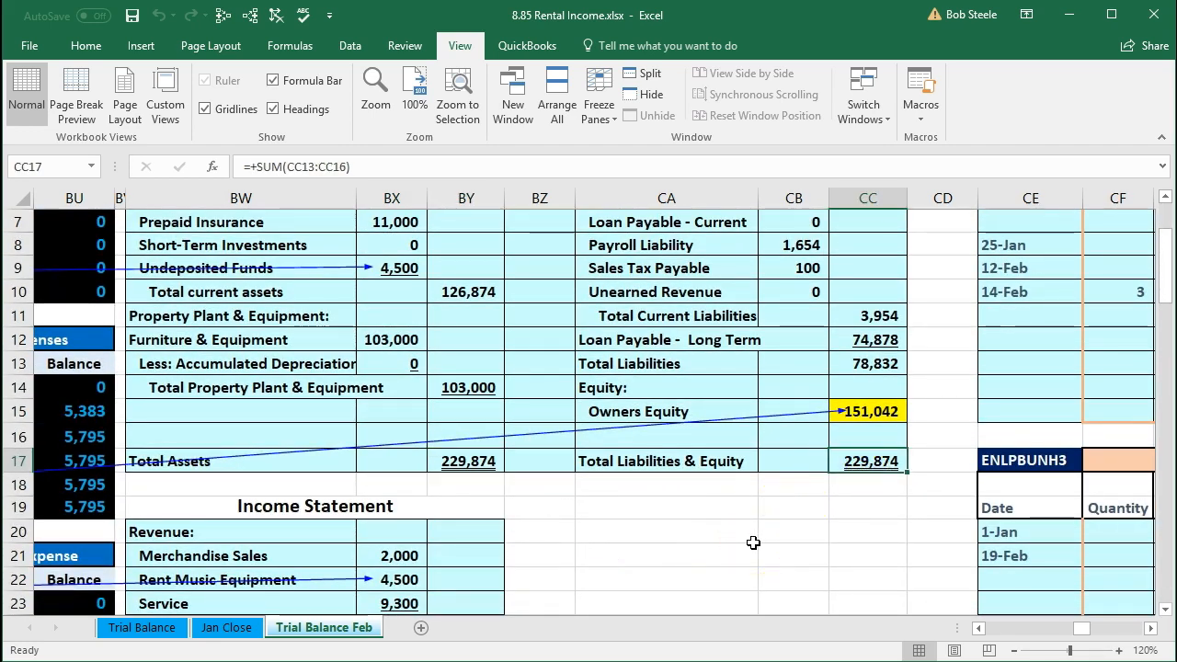
# Step: Inspect the income statement's Rent Music Equipment, total revenue and net income formulas
pyautogui.scroll(-3, 753, 543)
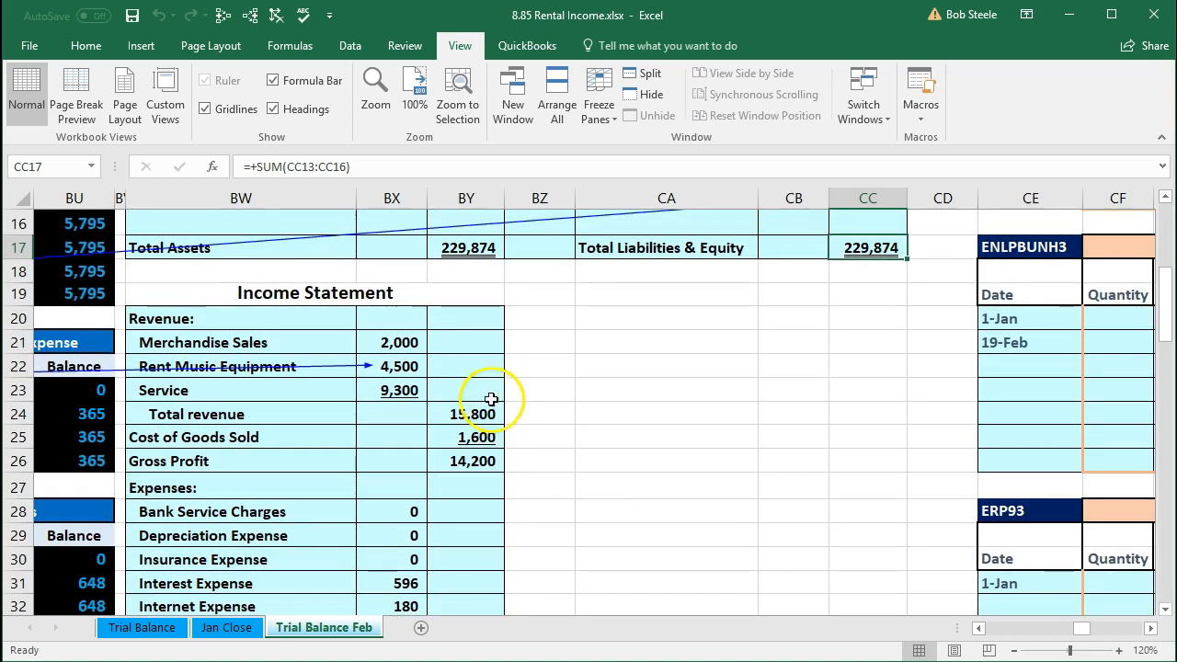
pyautogui.click(416, 368)
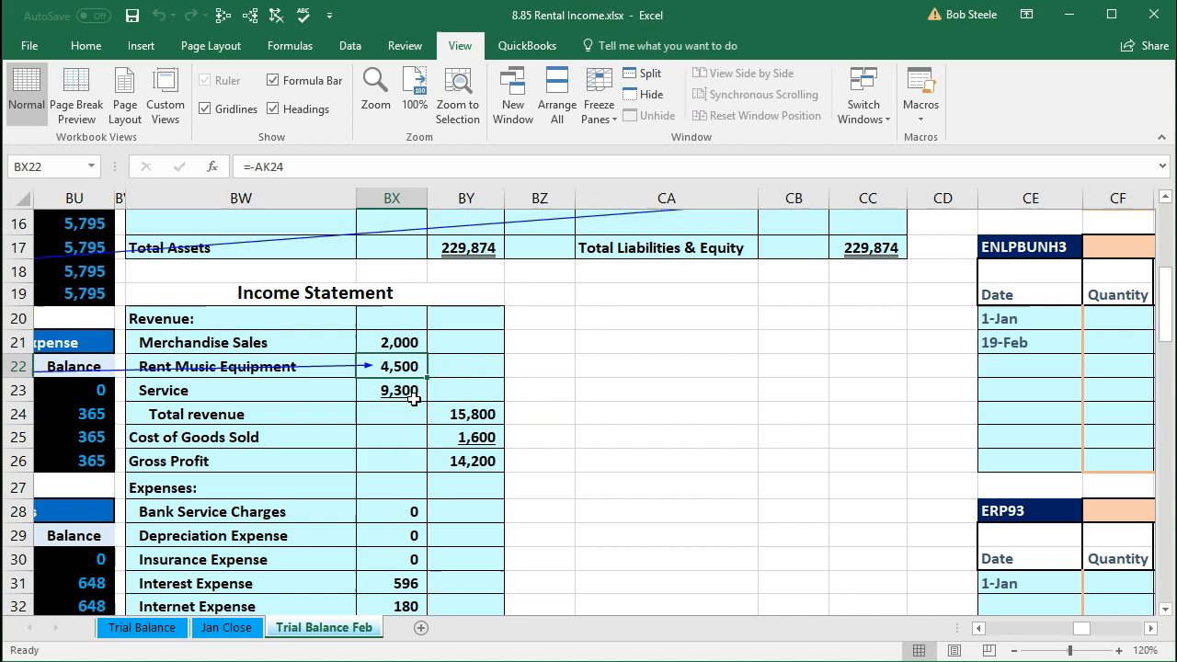
pyautogui.click(474, 418)
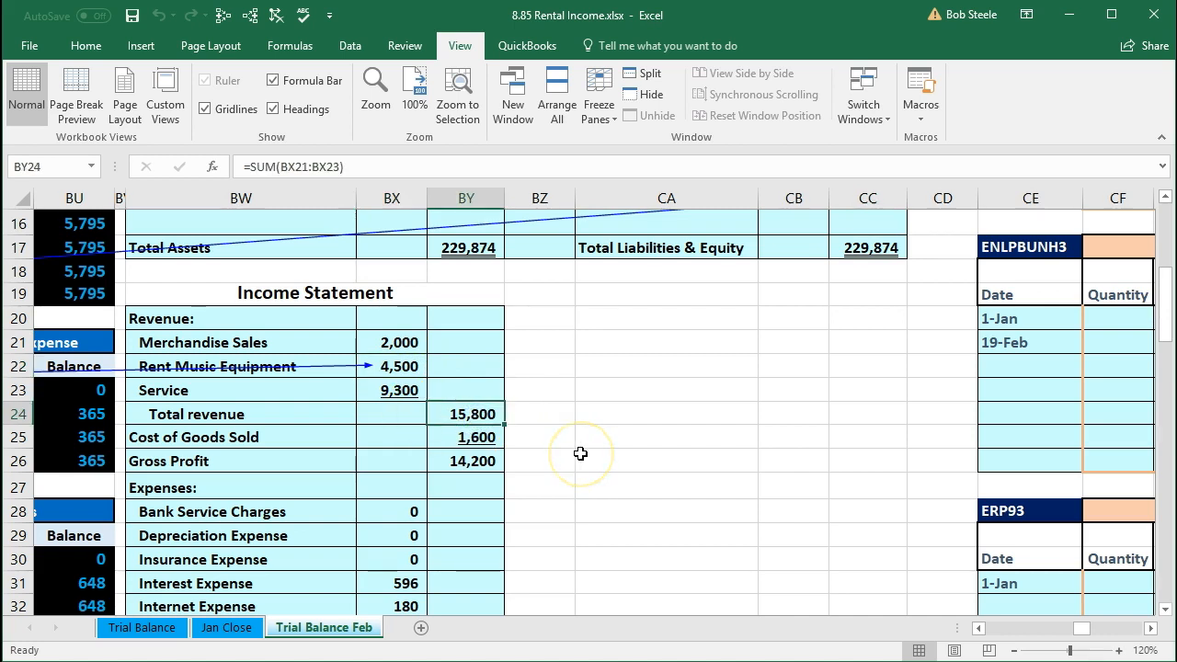
pyautogui.scroll(-5, 580, 453)
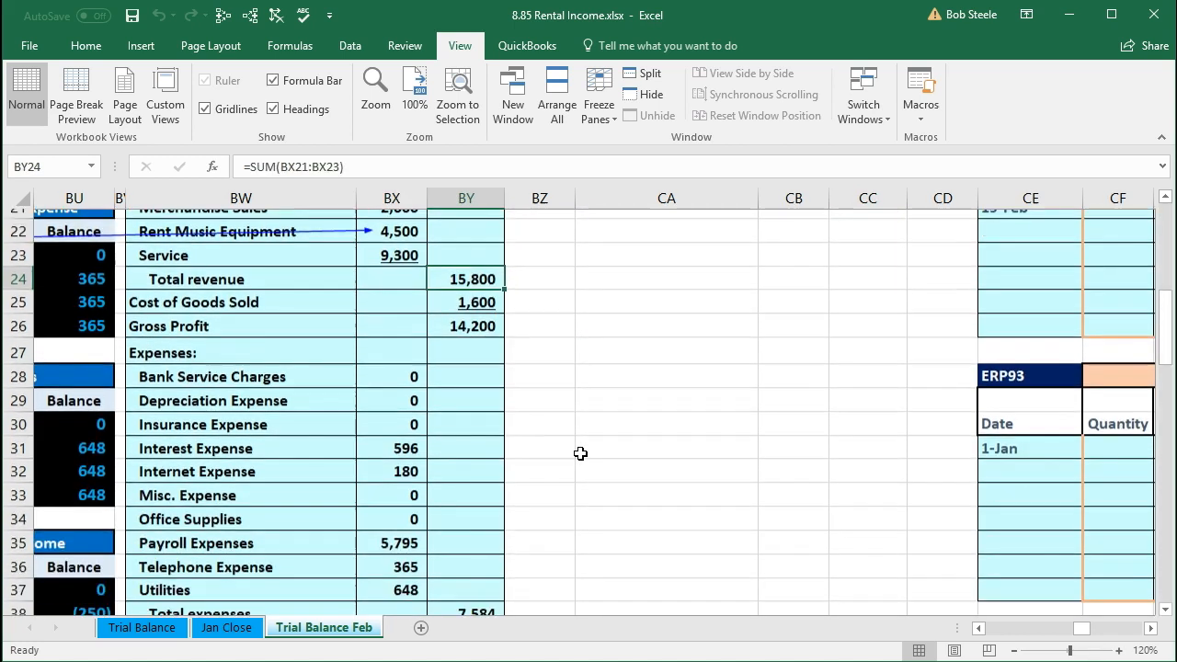
pyautogui.click(497, 484)
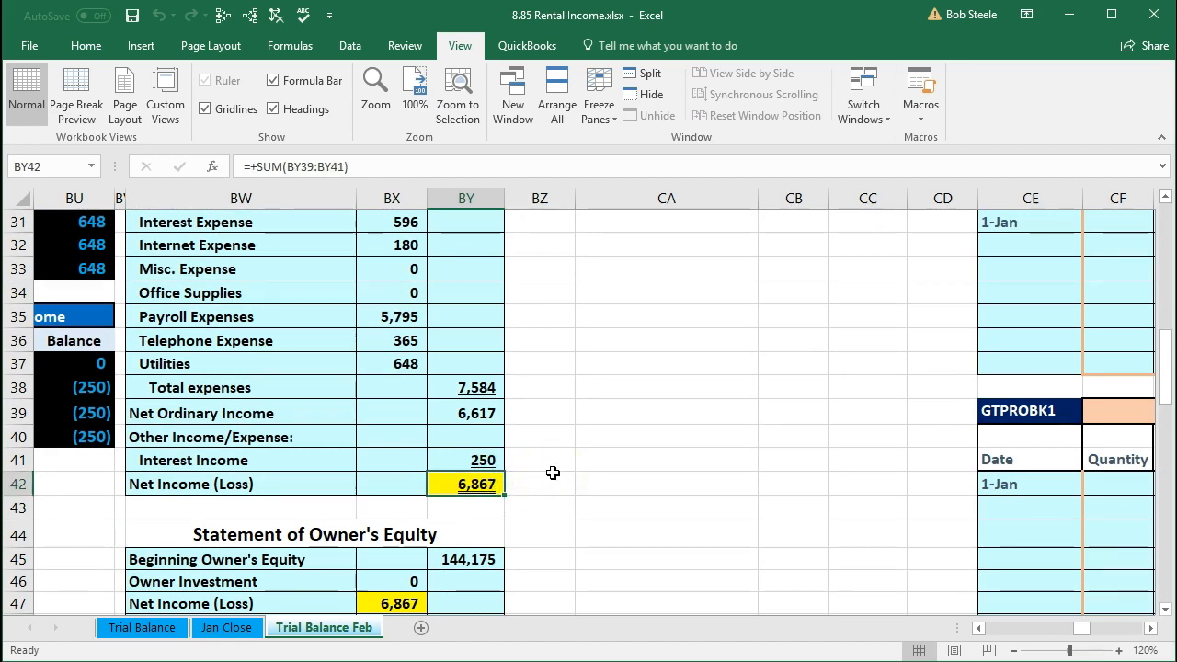
# Step: Inspect the statement of owner's equity net income and ending equity formulas, then the balance sheet's Owners Equity amount
pyautogui.scroll(-2, 553, 473)
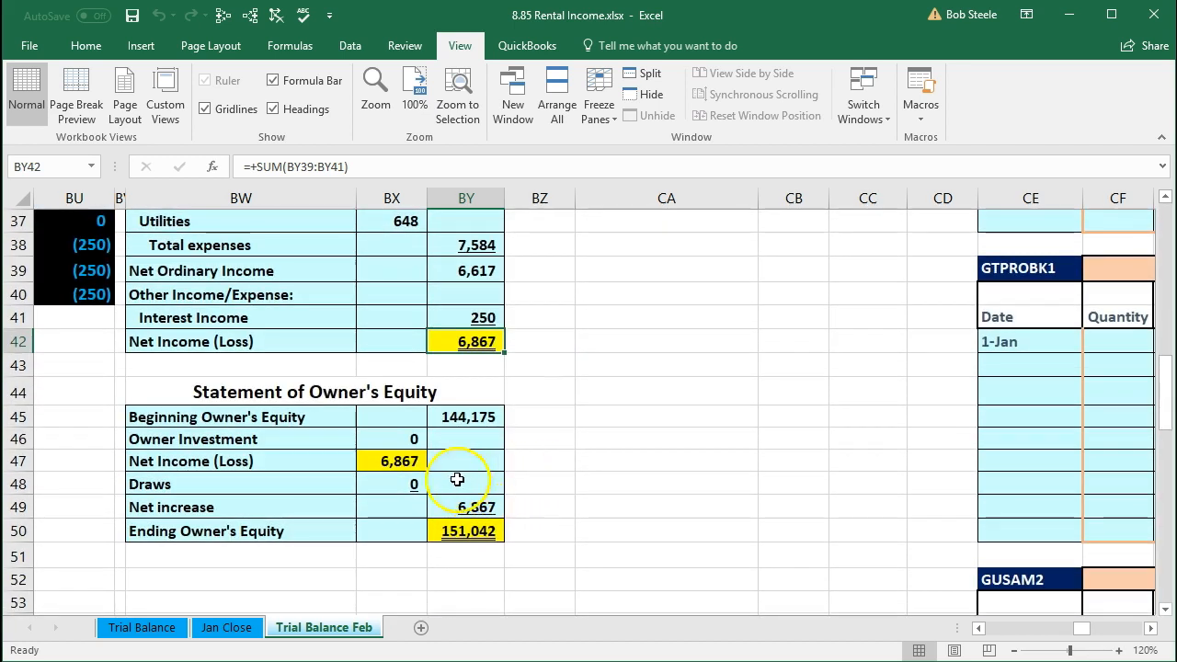
pyautogui.click(404, 462)
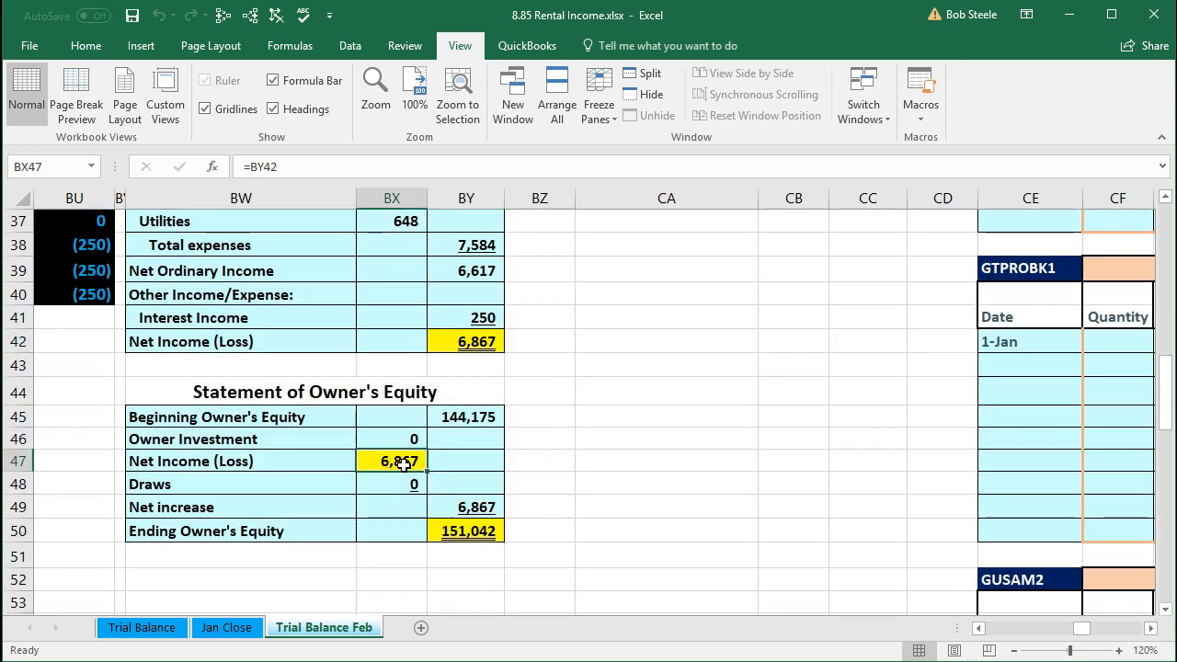
pyautogui.click(458, 532)
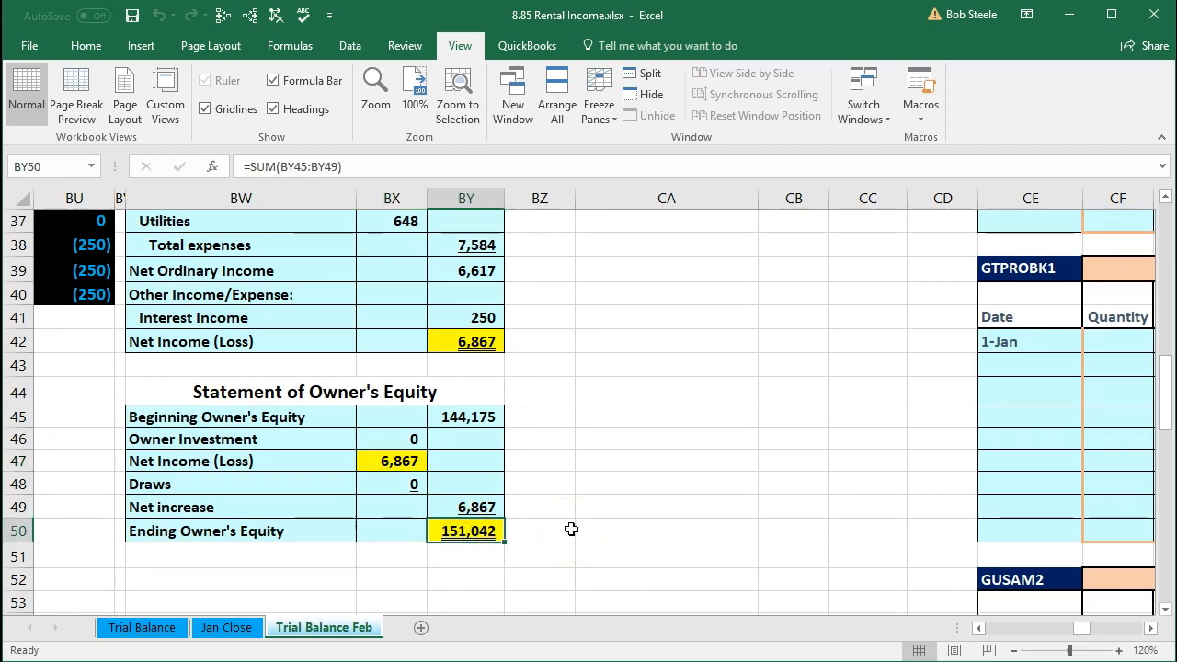
pyautogui.scroll(9, 571, 530)
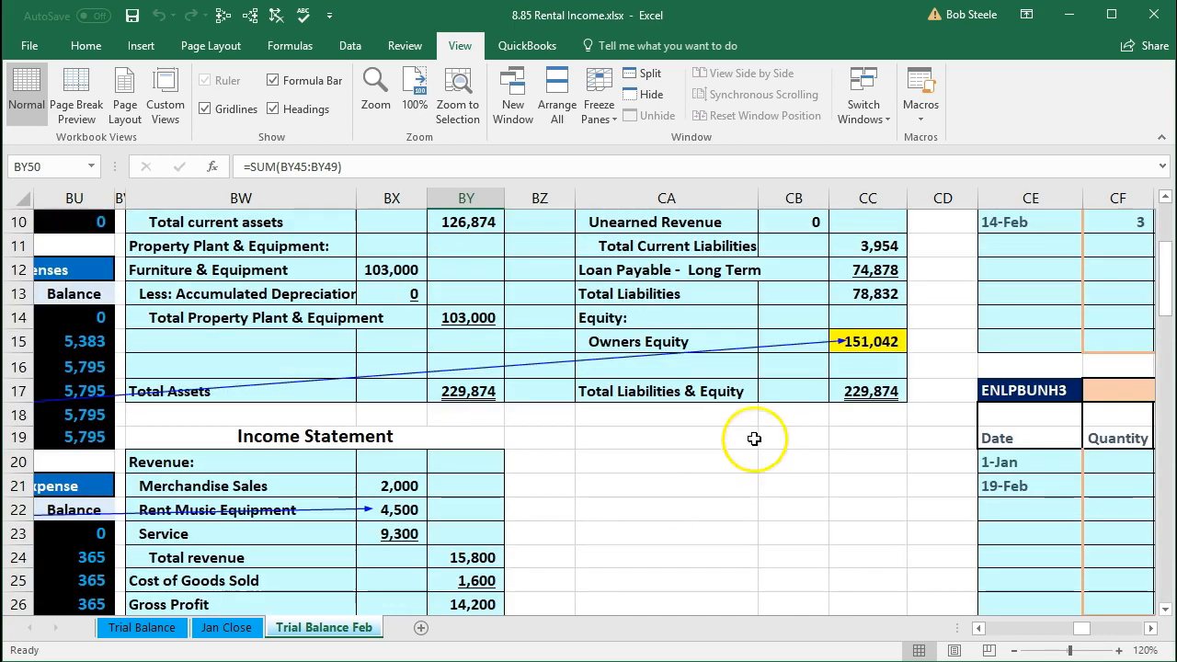
pyautogui.click(851, 341)
pyautogui.scroll(1, 864, 469)
pyautogui.click(730, 474)
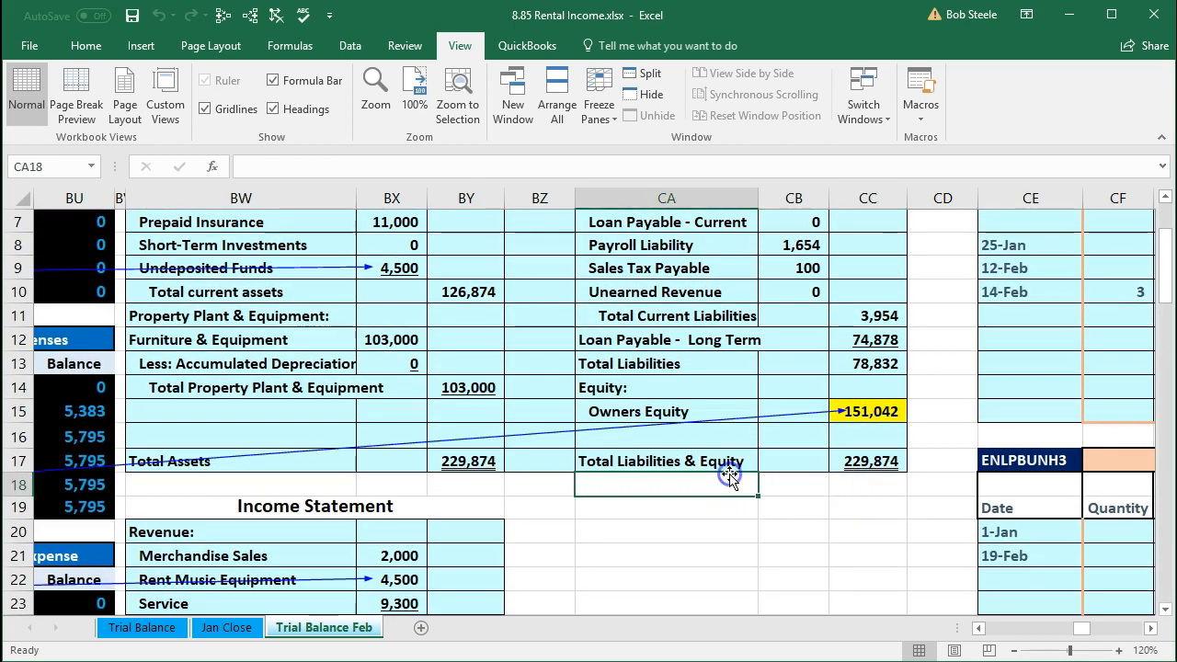